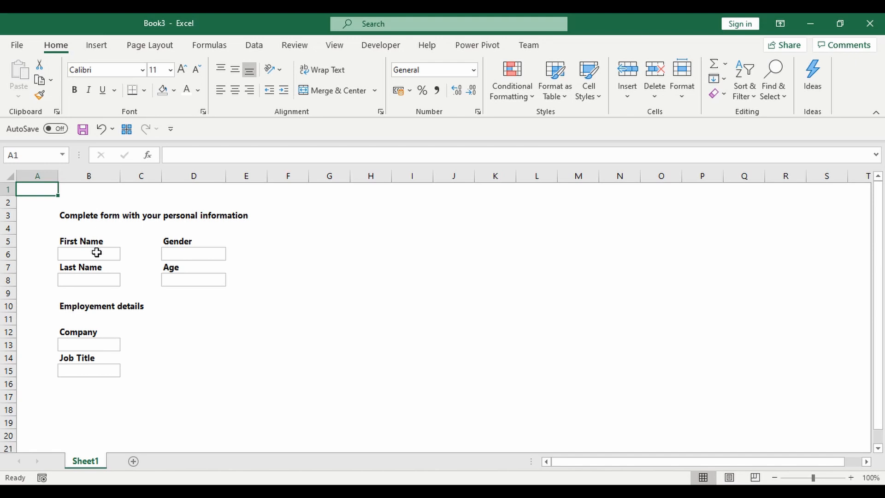
Step: Enter a sample first name in the form's First Name cell
{"action": "left_click", "coordinate": [97, 253]}
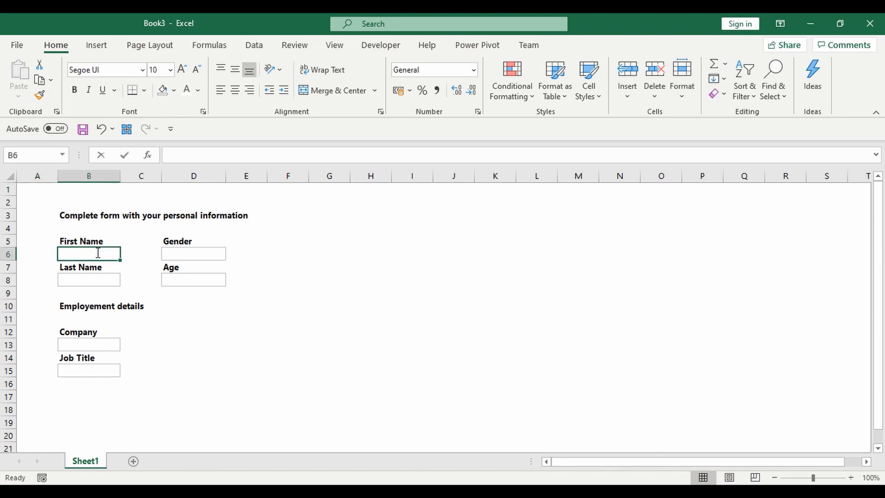
{"action": "type", "text": "John"}
{"action": "key", "text": "Return"}
{"action": "key", "text": "Return"}
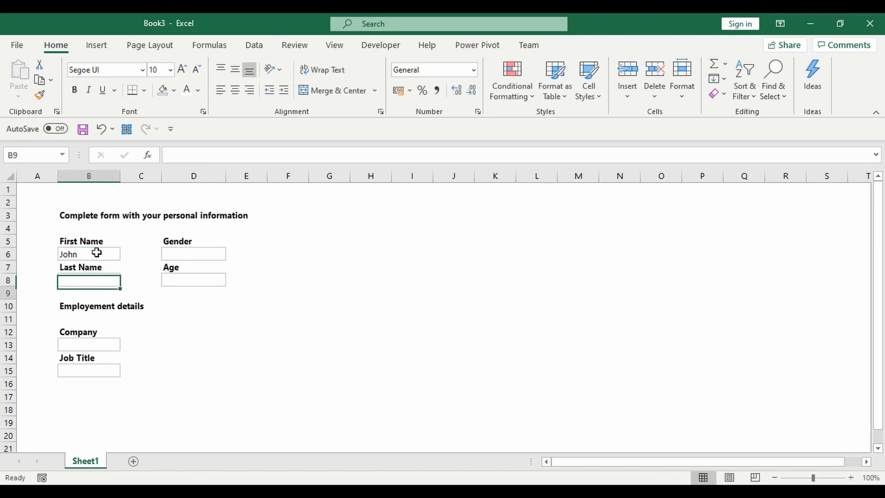
{"action": "left_click", "coordinate": [183, 253]}
{"action": "left_click", "coordinate": [101, 283]}
{"action": "left_click", "coordinate": [194, 283]}
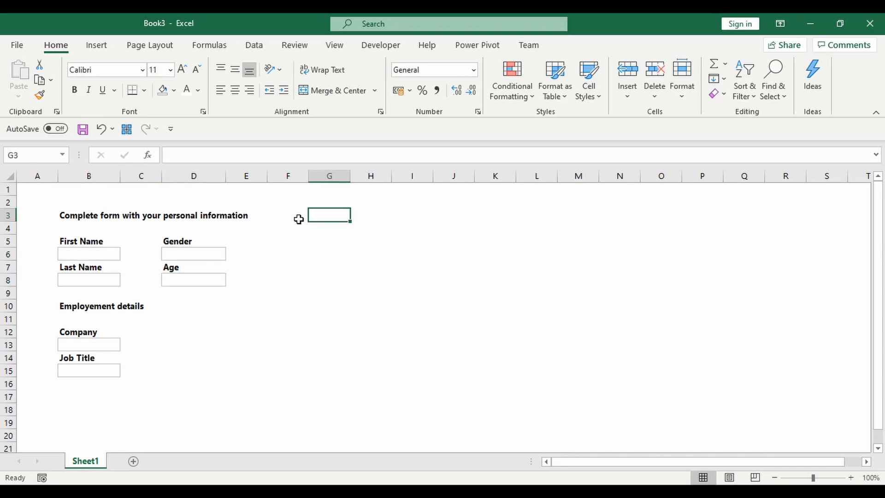
Step: Enter the heading "List 1" in cell G3, beside the personal information section
{"action": "type", "text": "List 1"}
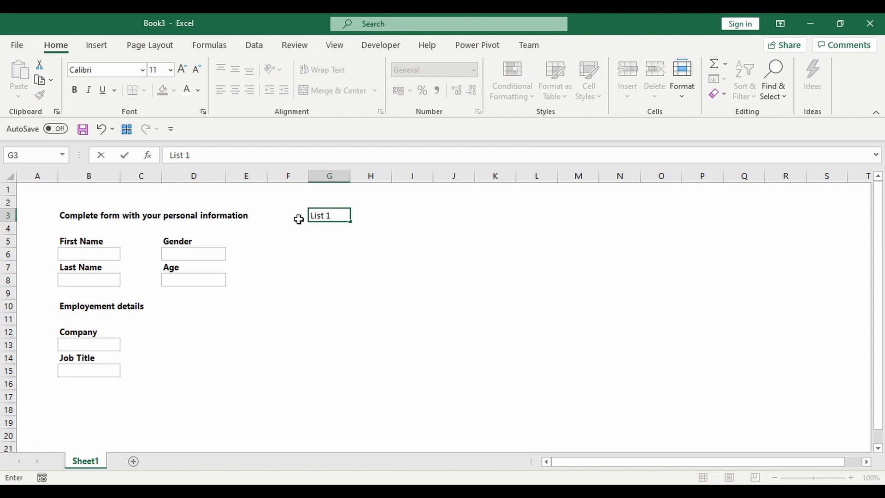
{"action": "key", "text": "Return"}
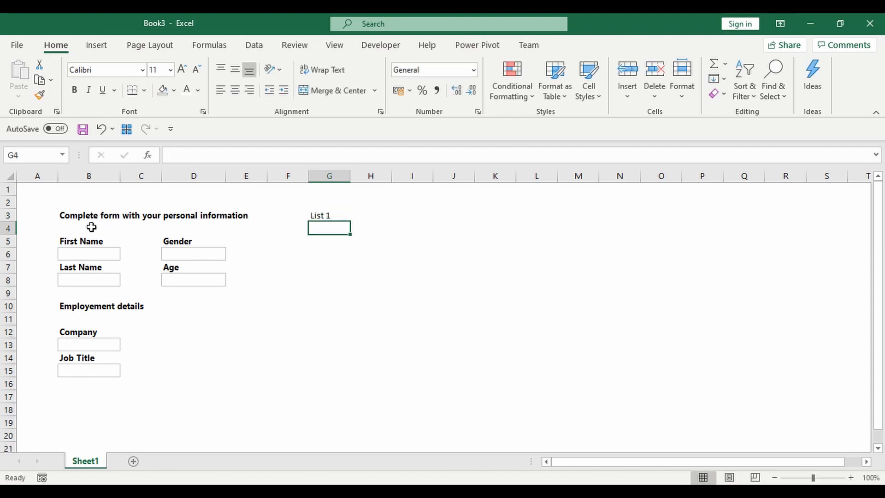
{"action": "left_click_drag", "start_coordinate": [71, 219], "coordinate": [200, 281]}
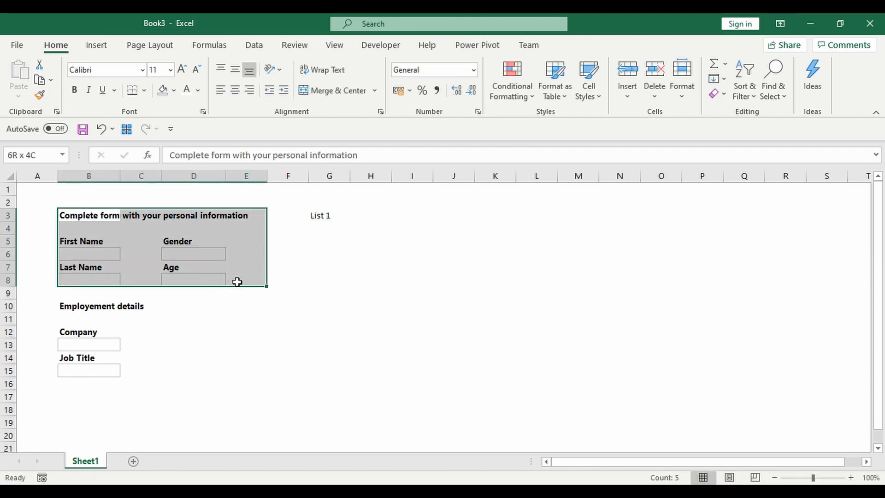
Step: Begin an IF formula in cell G4 with the logical test TYPE(B6)=2, referring to the First Name cell
{"action": "left_click", "coordinate": [322, 235]}
{"action": "left_click", "coordinate": [323, 225]}
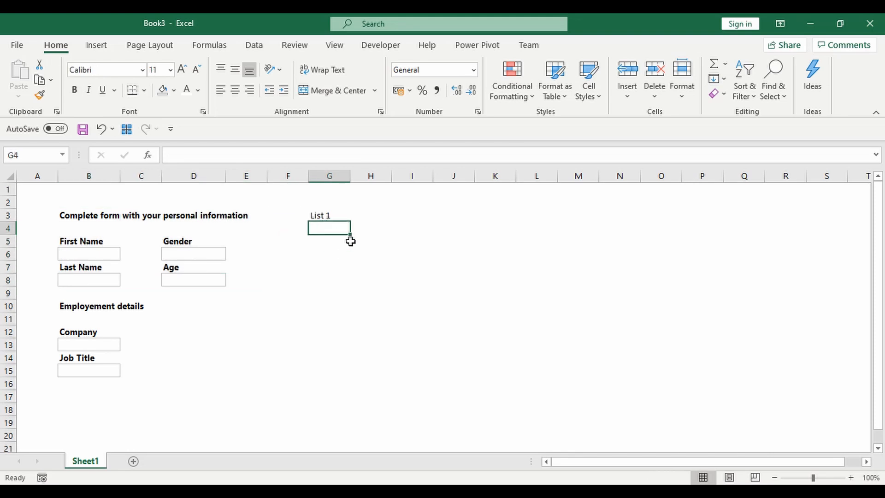
{"action": "type", "text": "+"}
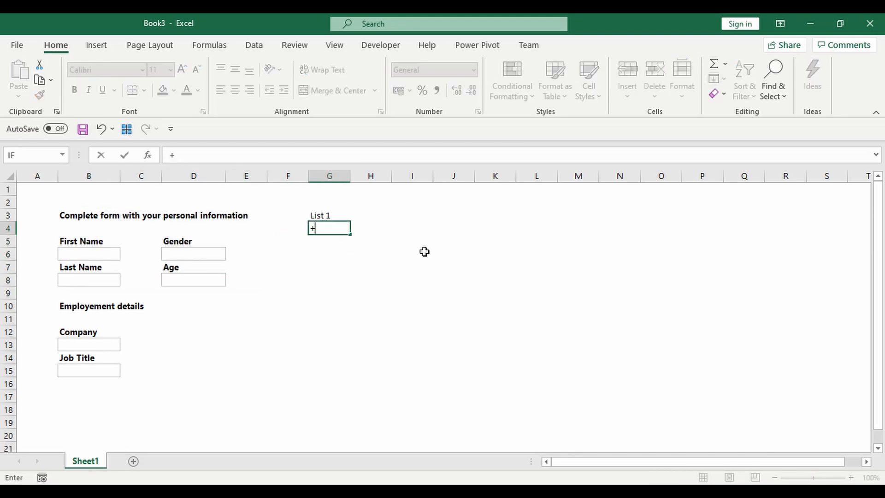
{"action": "key", "text": "Escape"}
{"action": "type", "text": "=if"}
{"action": "key", "text": "Tab"}
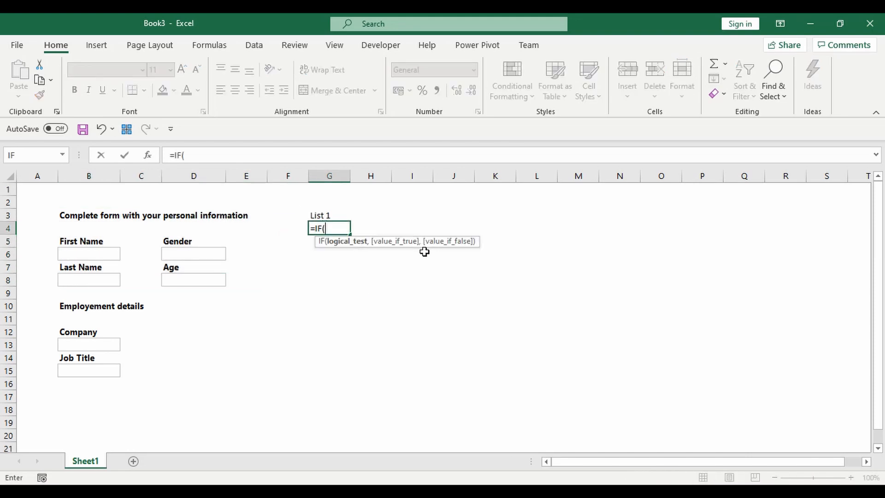
{"action": "type", "text": "type"}
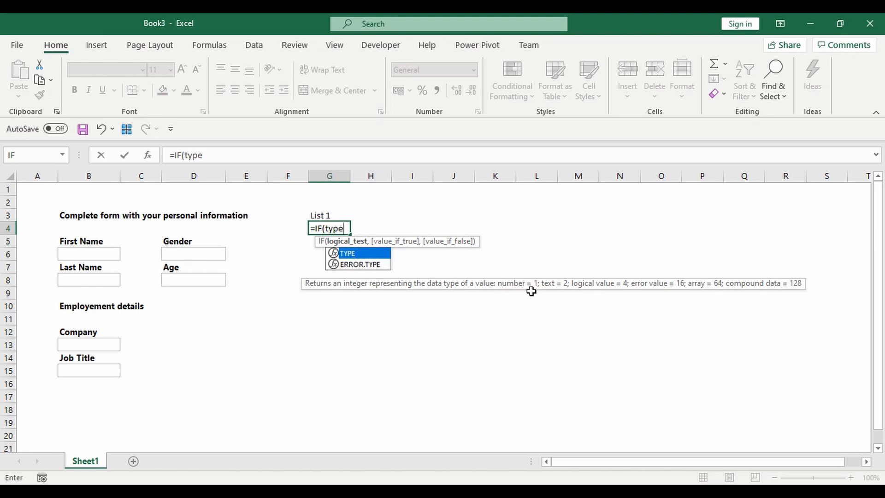
{"action": "double_click", "coordinate": [388, 254]}
{"action": "left_click", "coordinate": [74, 253]}
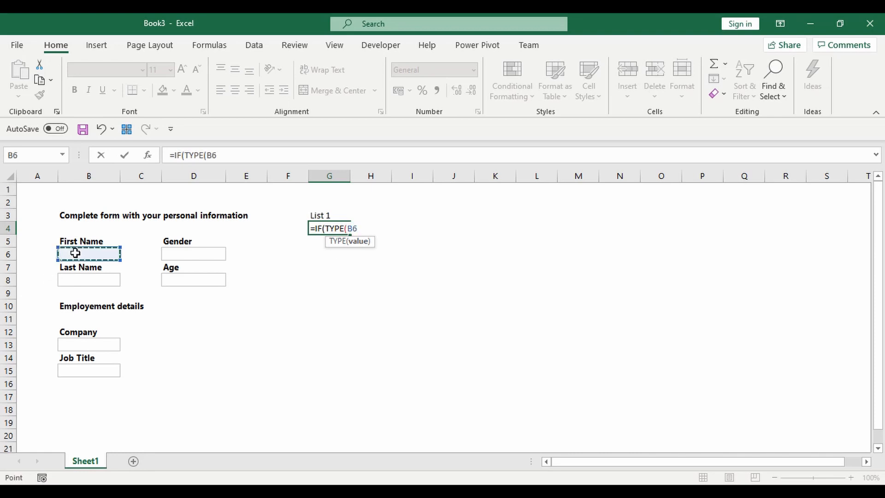
{"action": "type", "text": ")=2"}
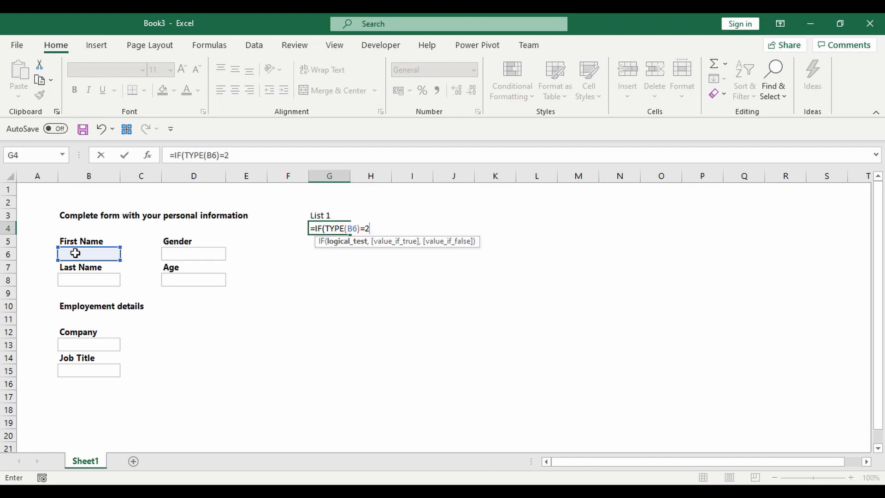
Step: Complete the IF formula in G4 to return TRUE when the test is met and FALSE otherwise
{"action": "type", "text": ","}
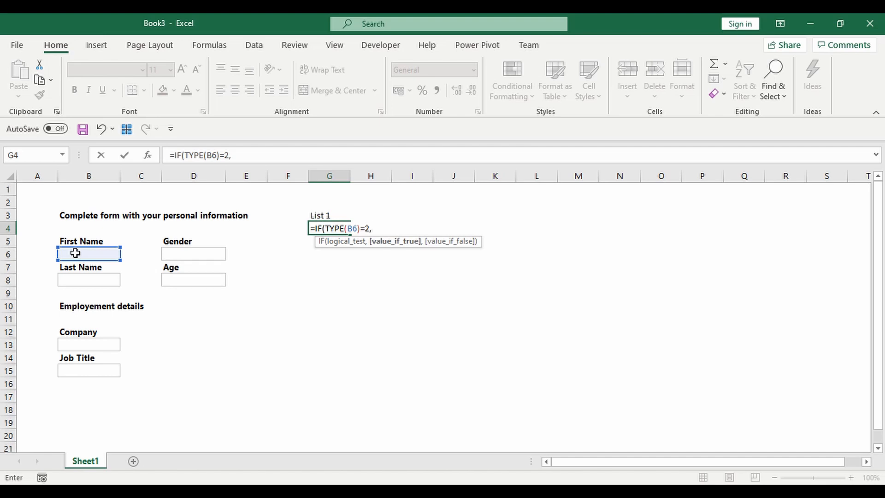
{"action": "type", "text": "TRUE,"}
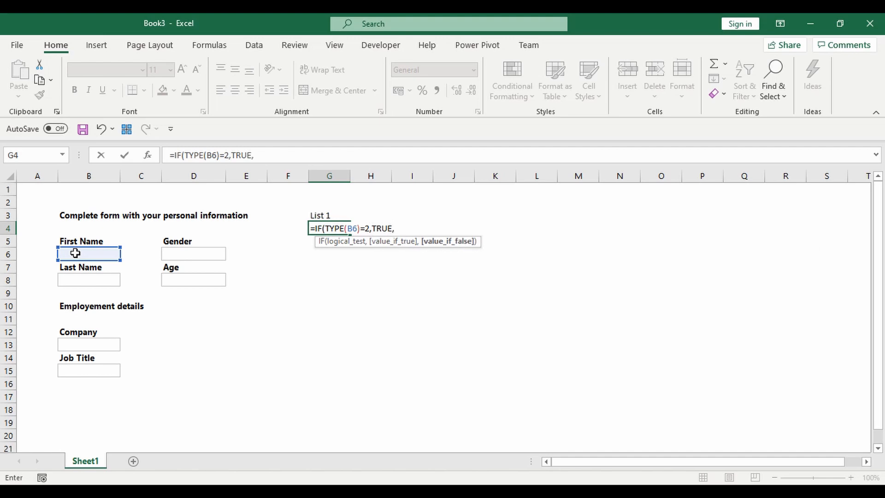
{"action": "type", "text": "FALSE)"}
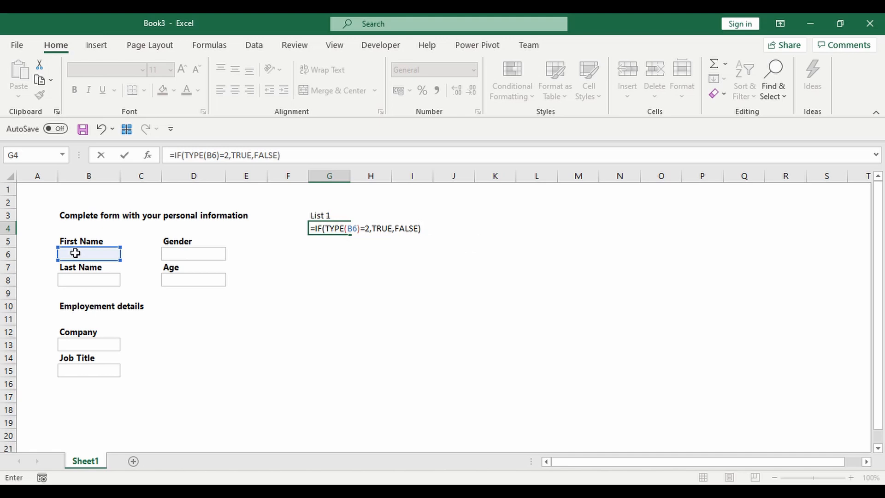
{"action": "key", "text": "Return"}
{"action": "key", "text": "Up"}
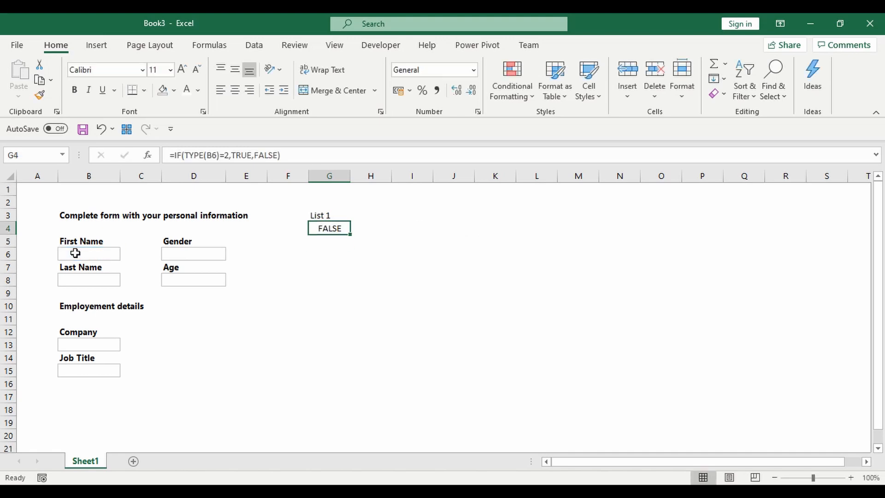
{"action": "key", "text": "F2"}
{"action": "key", "text": "Escape"}
Step: Fill the G4 formula down through cell G7
{"action": "left_click", "coordinate": [96, 279]}
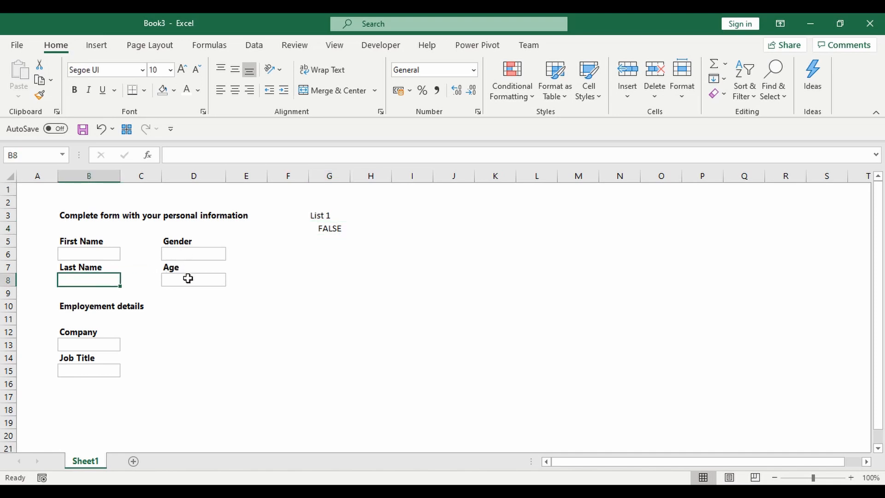
{"action": "left_click", "coordinate": [324, 231]}
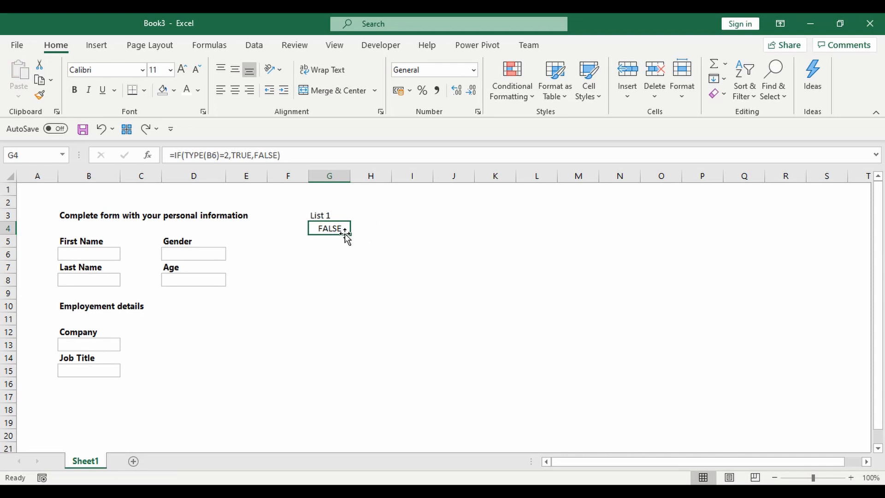
{"action": "key", "text": "shift+Down"}
{"action": "key", "text": "shift+Down"}
{"action": "key", "text": "shift+Down"}
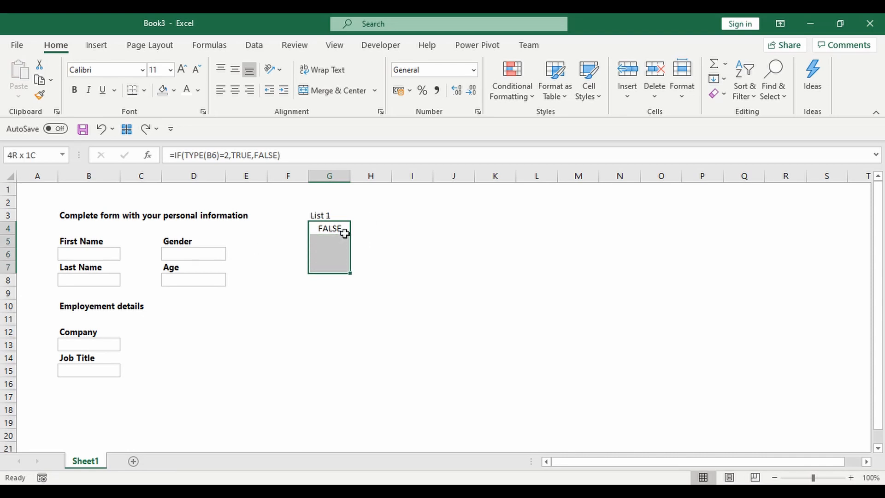
{"action": "key", "text": "ctrl+d"}
{"action": "key", "text": "Down"}
{"action": "key", "text": "Down"}
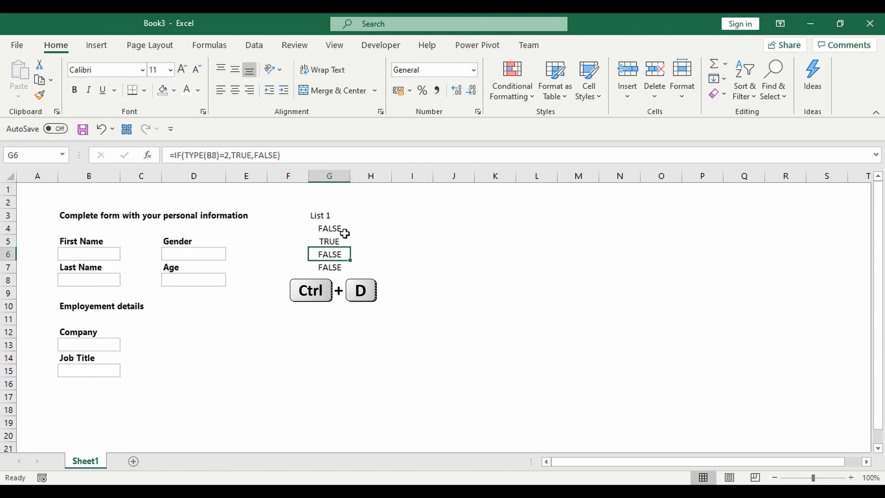
Step: Change the reference in the G5 formula to the Last Name cell B8
{"action": "key", "text": "Up"}
{"action": "key", "text": "Up"}
{"action": "key", "text": "F2"}
{"action": "key", "text": "Escape"}
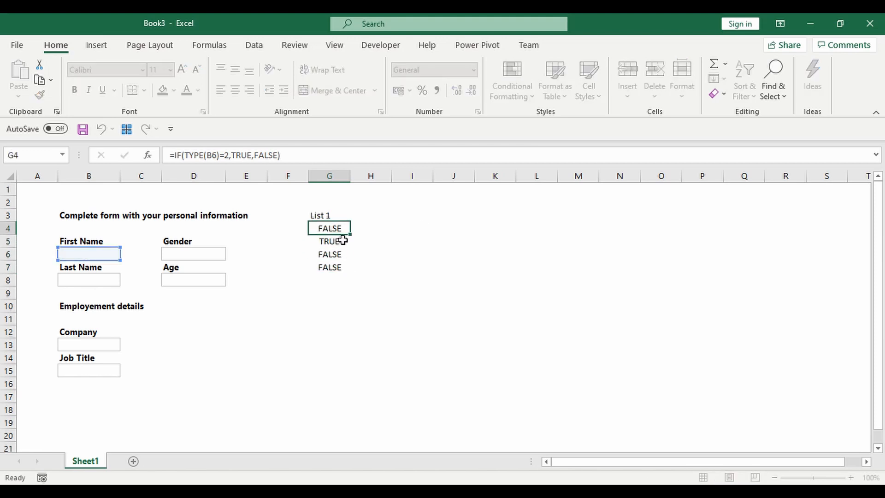
{"action": "key", "text": "F2"}
{"action": "key", "text": "Escape"}
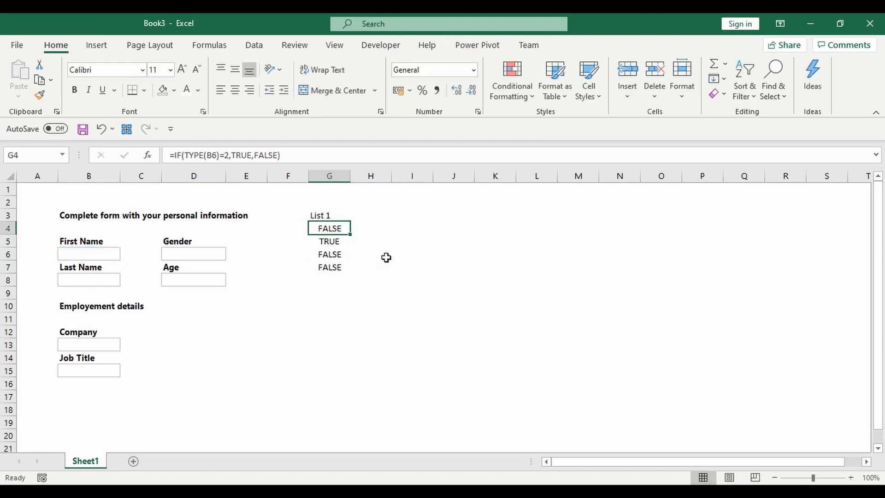
{"action": "key", "text": "Down"}
{"action": "key", "text": "F2"}
{"action": "left_click_drag", "start_coordinate": [109, 276], "coordinate": [109, 280]}
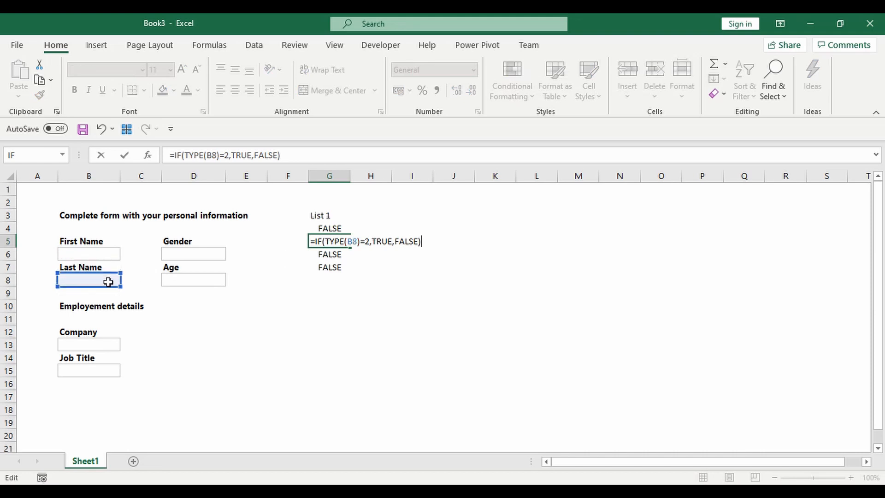
{"action": "key", "text": "Return"}
Step: Change the G6 formula's reference to the Gender cell D6 and the G7 formula's reference to the Age cell D8
{"action": "key", "text": "F2"}
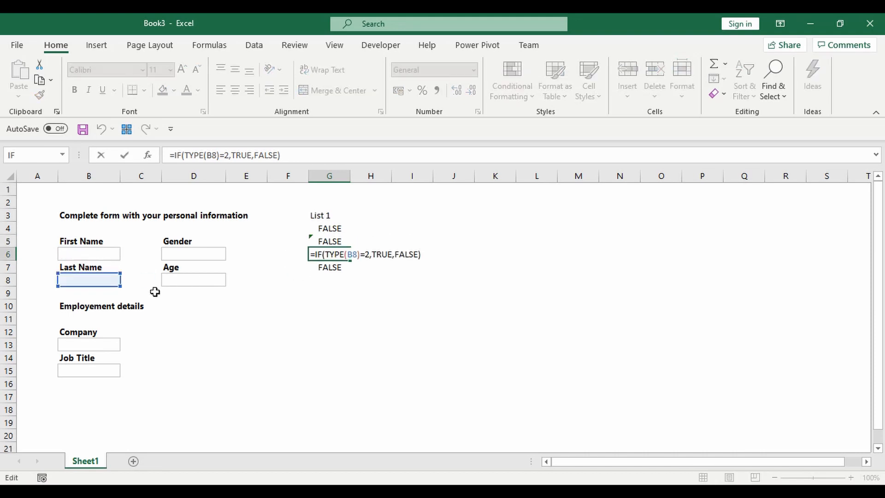
{"action": "left_click_drag", "start_coordinate": [109, 278], "coordinate": [197, 253]}
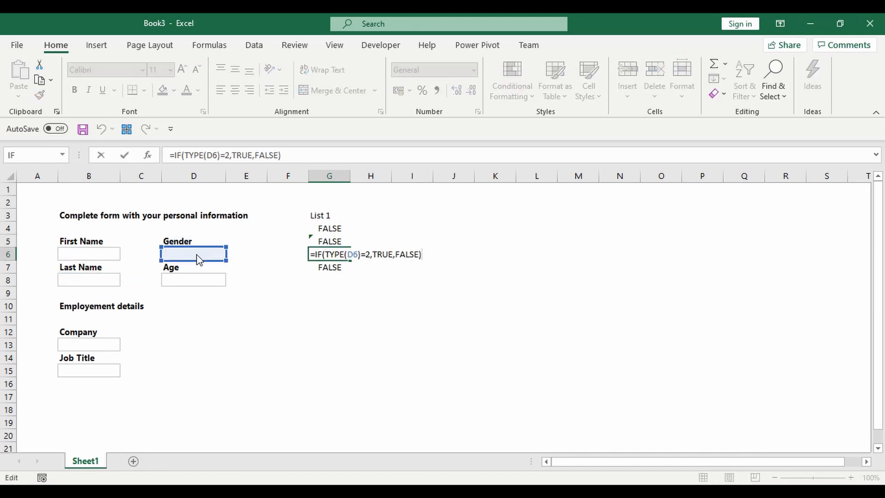
{"action": "key", "text": "Return"}
{"action": "key", "text": "F2"}
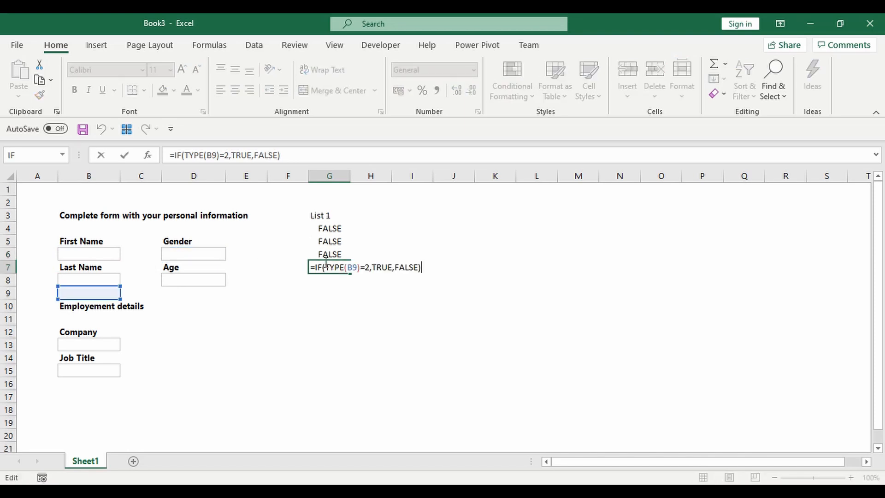
{"action": "left_click_drag", "start_coordinate": [118, 291], "coordinate": [207, 281]}
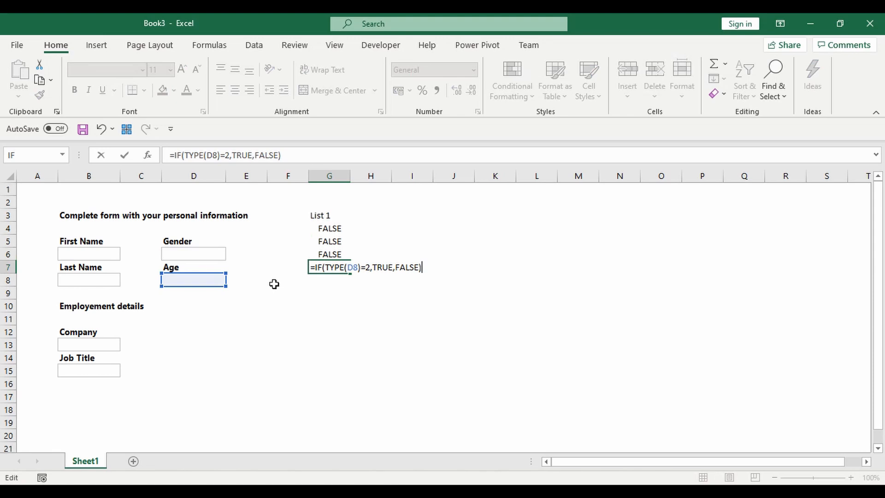
{"action": "key", "text": "Return"}
Step: Change the G7 formula to test the Age cell for a number, using TYPE(D8)=1
{"action": "key", "text": "Up"}
{"action": "key", "text": "F2"}
{"action": "left_click", "coordinate": [347, 267]}
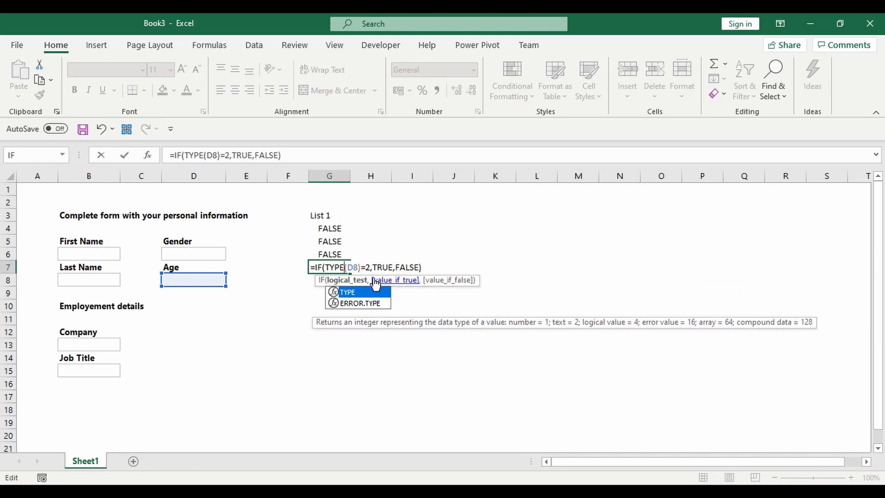
{"action": "left_click", "coordinate": [350, 267]}
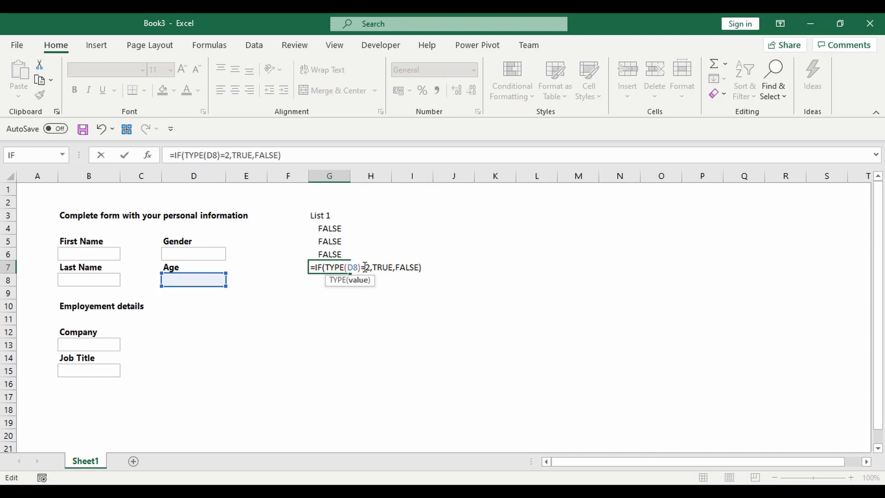
{"action": "type", "text": "1"}
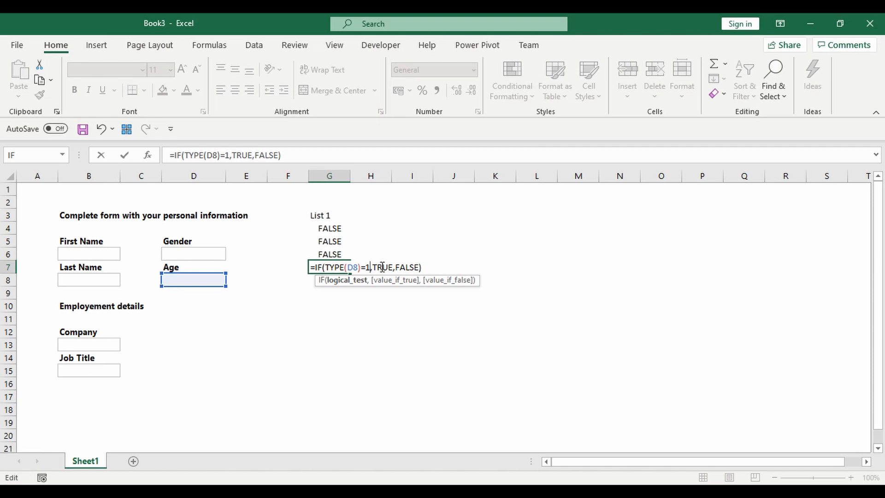
{"action": "key", "text": "Return"}
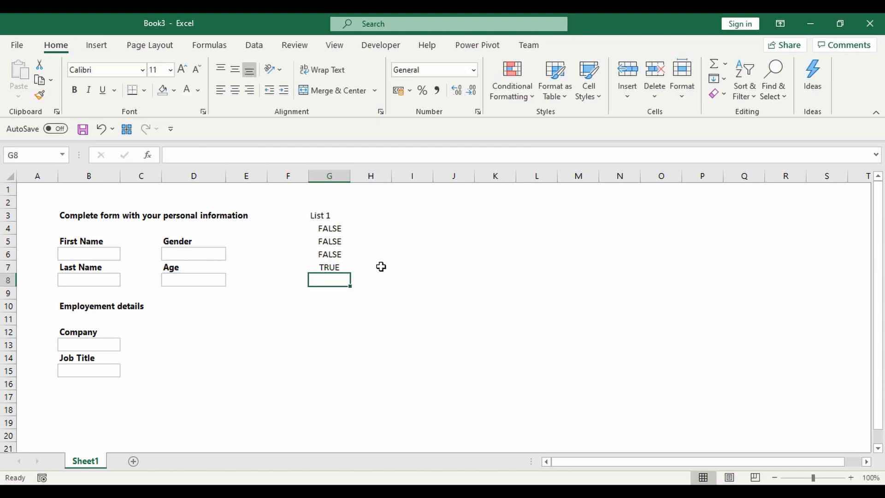
Step: Enter a sample first name in the First Name cell B6 and open the formula in G4
{"action": "key", "text": "Up"}
{"action": "key", "text": "Up"}
{"action": "key", "text": "Up"}
{"action": "key", "text": "Up"}
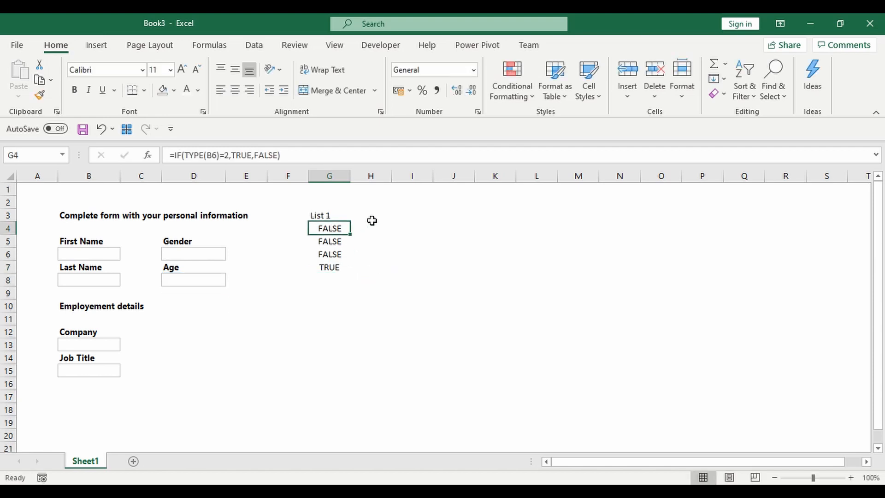
{"action": "left_click", "coordinate": [377, 220]}
{"action": "left_click", "coordinate": [329, 228]}
{"action": "left_click", "coordinate": [103, 253]}
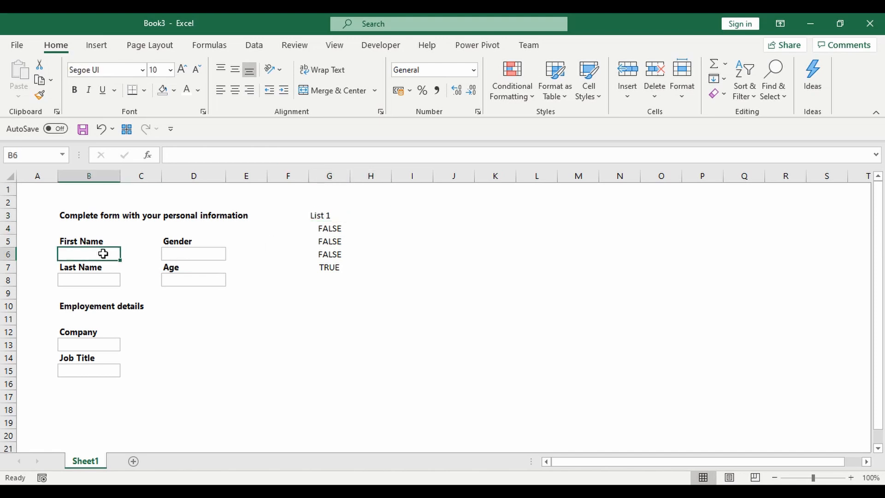
{"action": "type", "text": "John"}
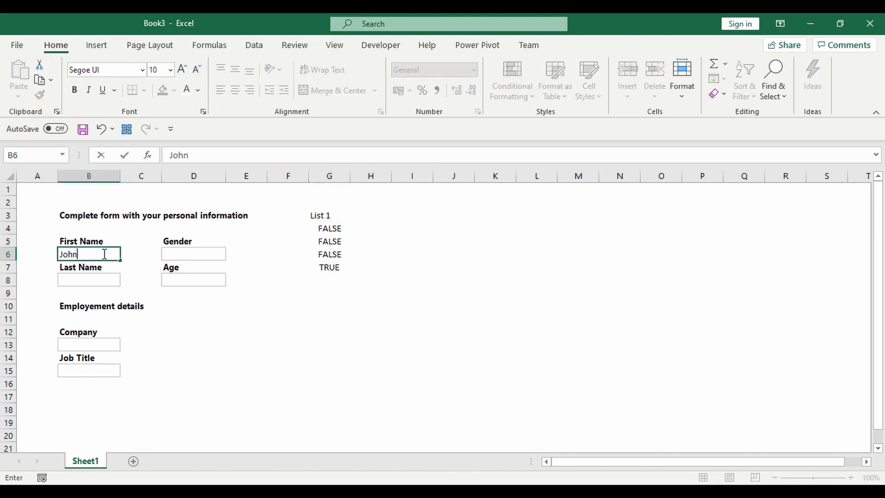
{"action": "key", "text": "Return"}
{"action": "double_click", "coordinate": [322, 227]}
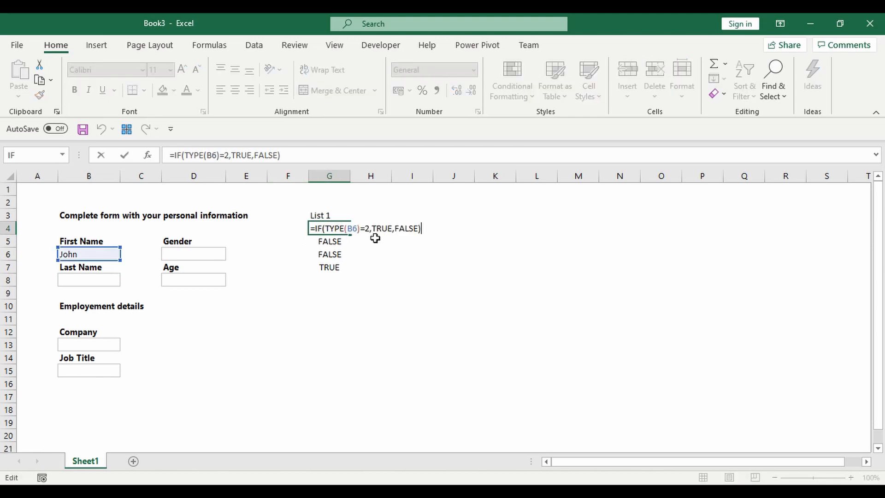
Step: Close the G4 formula unchanged and enter a sample last name in the Last Name cell B8
{"action": "key", "text": "Escape"}
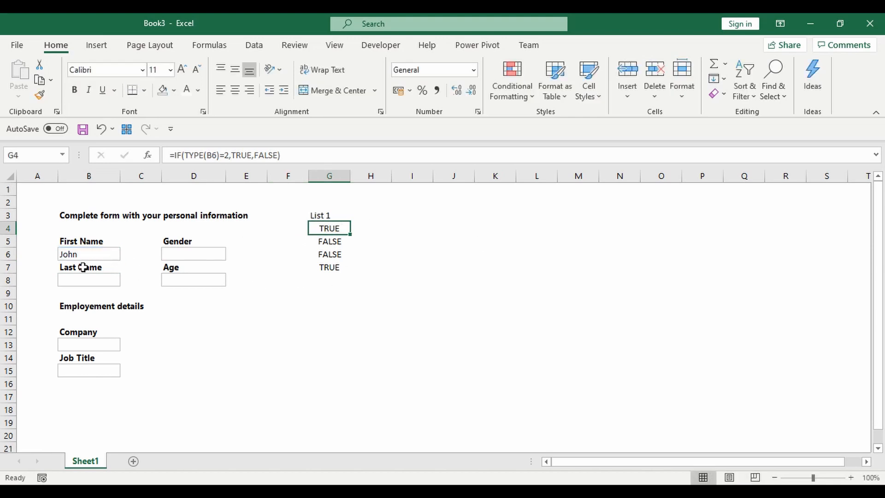
{"action": "left_click", "coordinate": [82, 280]}
{"action": "type", "text": "Kean"}
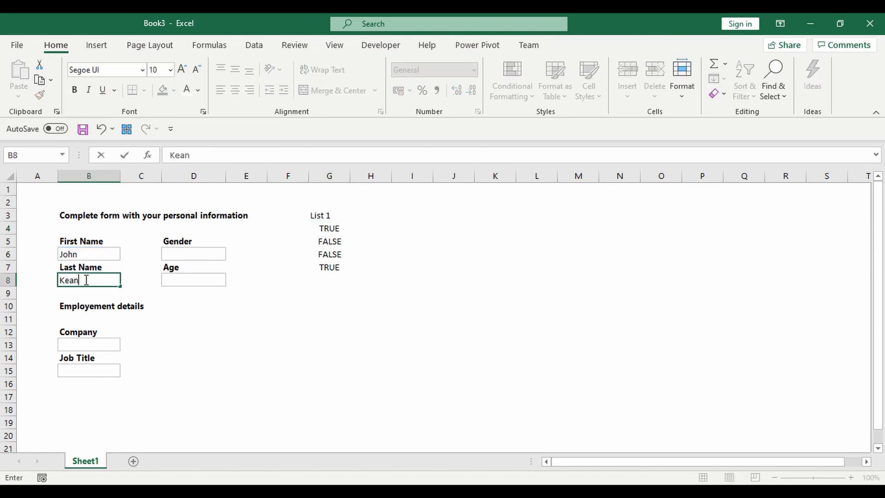
{"action": "key", "text": "Return"}
Step: Add list data validation to the Gender cell D6 with the source Male,Female
{"action": "key", "text": "Right"}
{"action": "key", "text": "Right"}
{"action": "key", "text": "Up"}
{"action": "key", "text": "Up"}
{"action": "key", "text": "Up"}
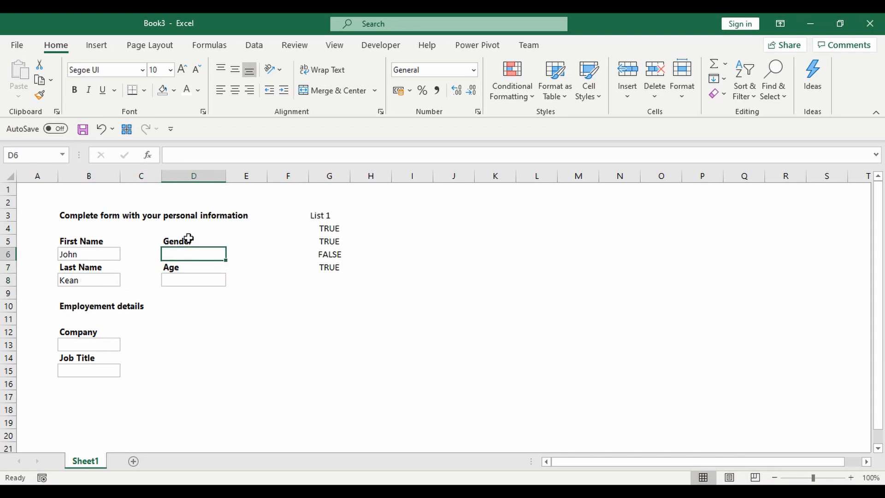
{"action": "left_click", "coordinate": [254, 45]}
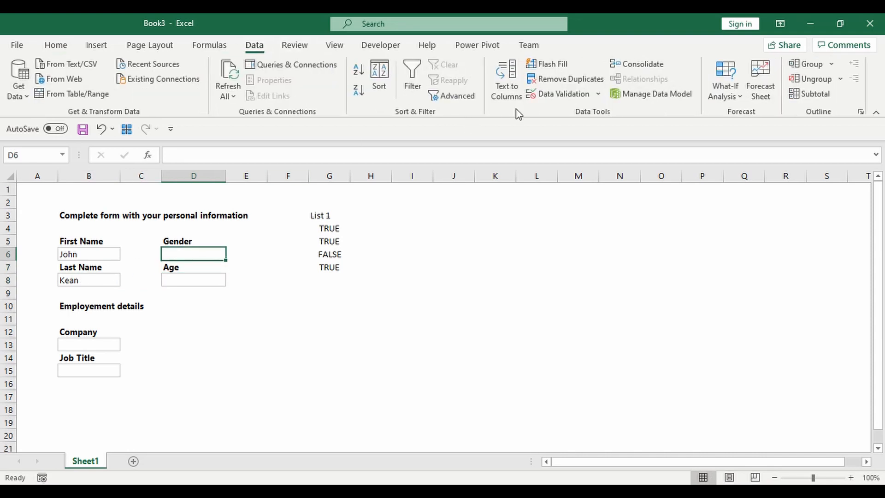
{"action": "left_click", "coordinate": [598, 93]}
{"action": "left_click", "coordinate": [585, 108]}
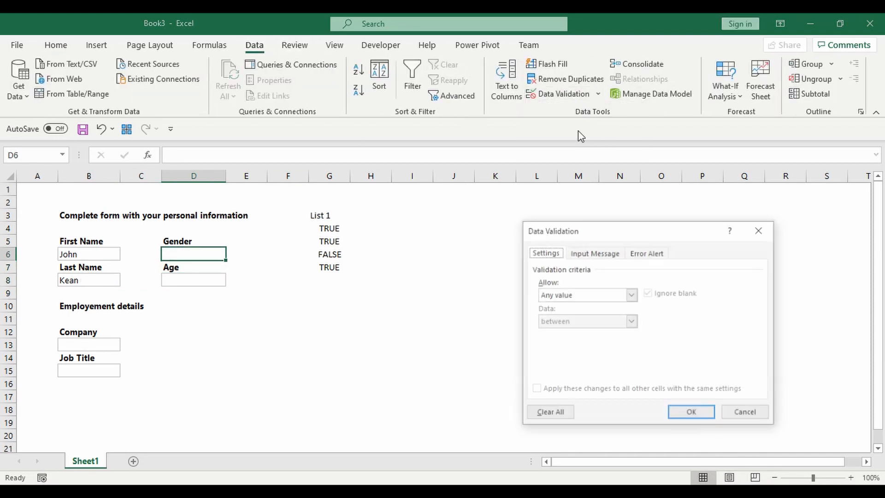
{"action": "left_click", "coordinate": [567, 296]}
{"action": "left_click", "coordinate": [567, 331]}
{"action": "left_click", "coordinate": [553, 349]}
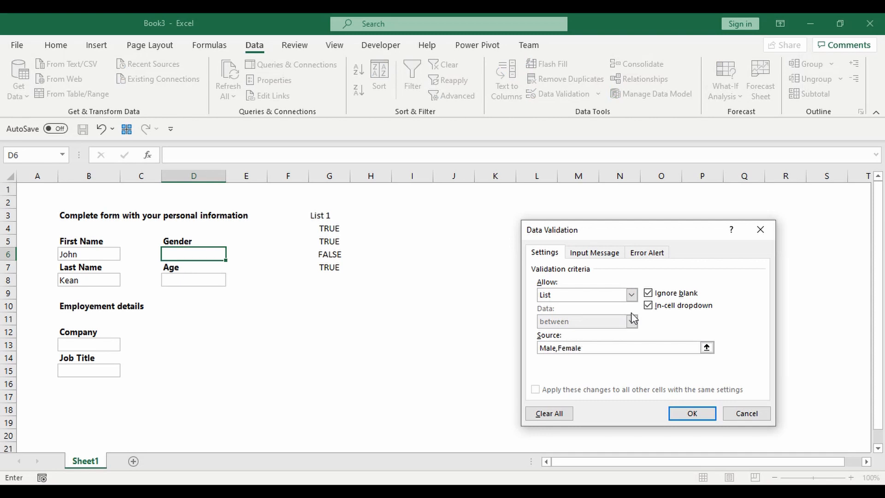
{"action": "left_click", "coordinate": [698, 417]}
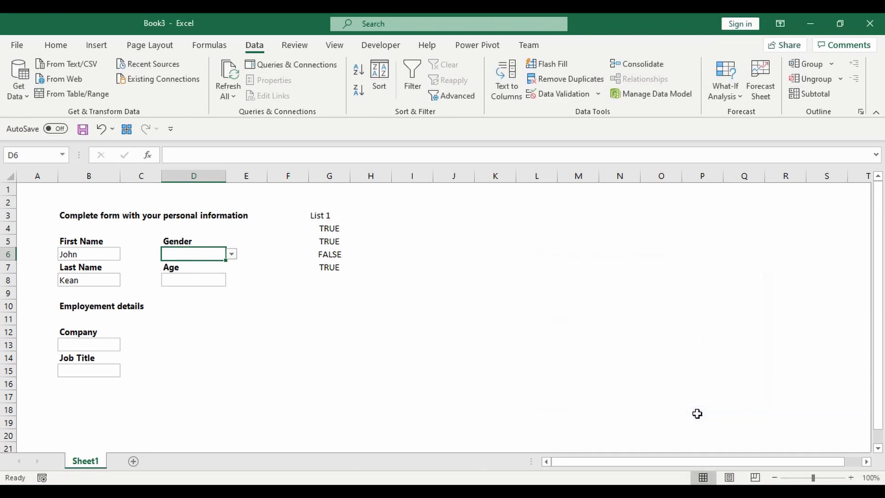
Step: Choose Male from the dropdown list in the Gender cell D6 and review the G6 formula
{"action": "left_click", "coordinate": [231, 254]}
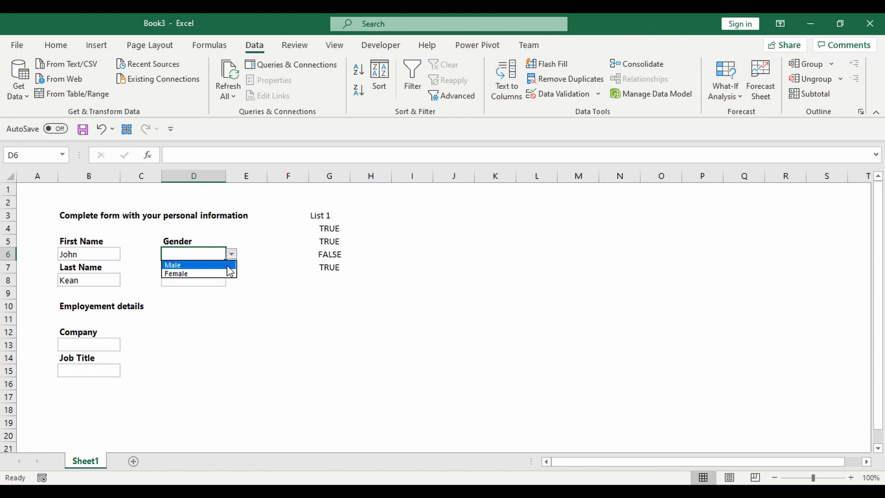
{"action": "left_click", "coordinate": [229, 267]}
{"action": "left_click", "coordinate": [337, 252]}
{"action": "key", "text": "F2"}
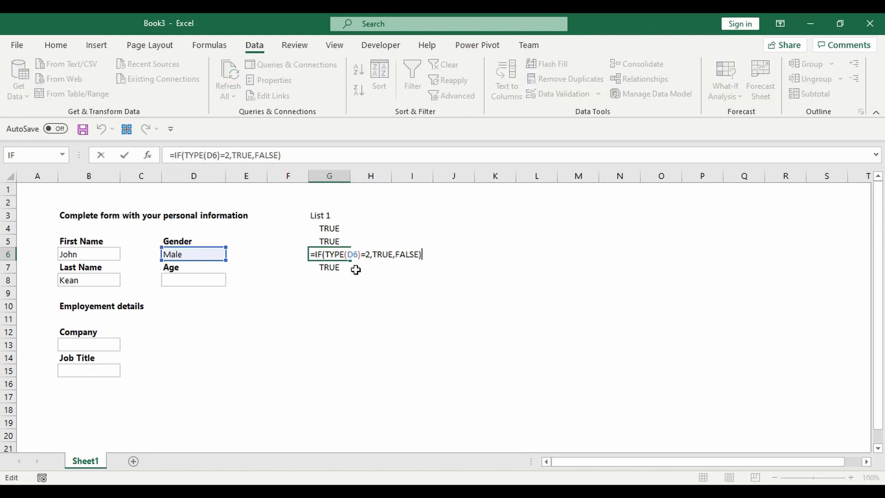
{"action": "left_click", "coordinate": [368, 254]}
{"action": "key", "text": "Return"}
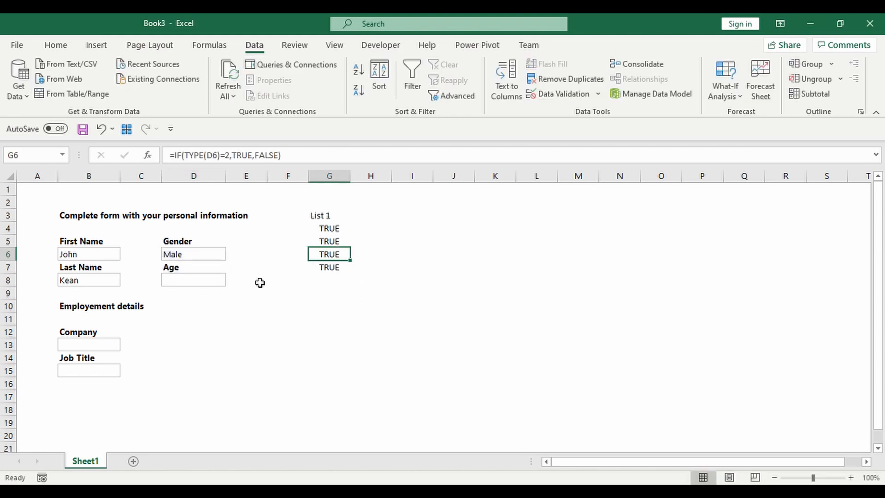
Step: Wrap the G7 formula in a blank check for the Age cell: =IF(D8="",FALSE,IF(TYPE(D8)=1,TRUE,FALSE))
{"action": "key", "text": "F2"}
{"action": "type", "text": "IF(IF(TYPE(D8)=1,"}
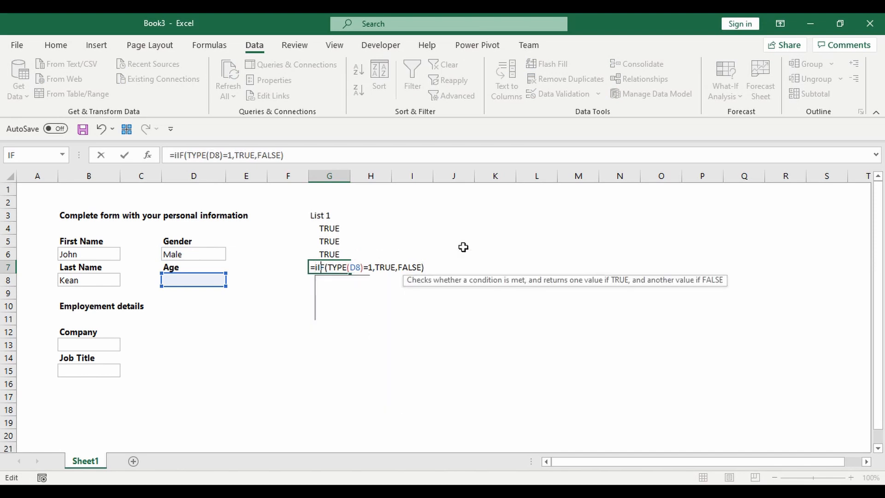
{"action": "left_click", "coordinate": [194, 280]}
{"action": "type", "text": "="}
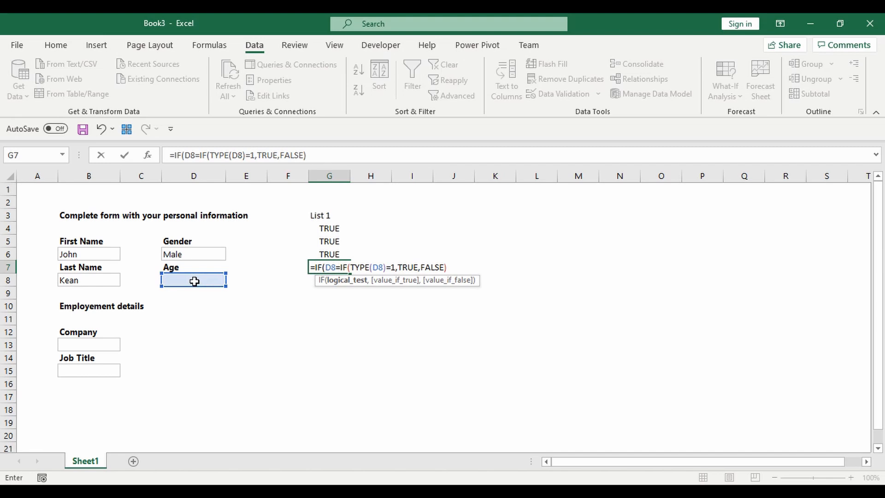
{"action": "type", "text": "\"\""}
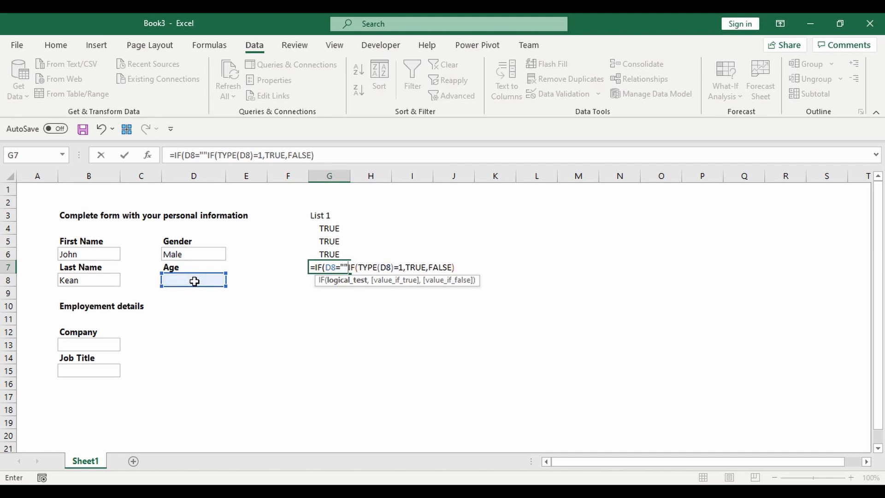
{"action": "type", "text": ","}
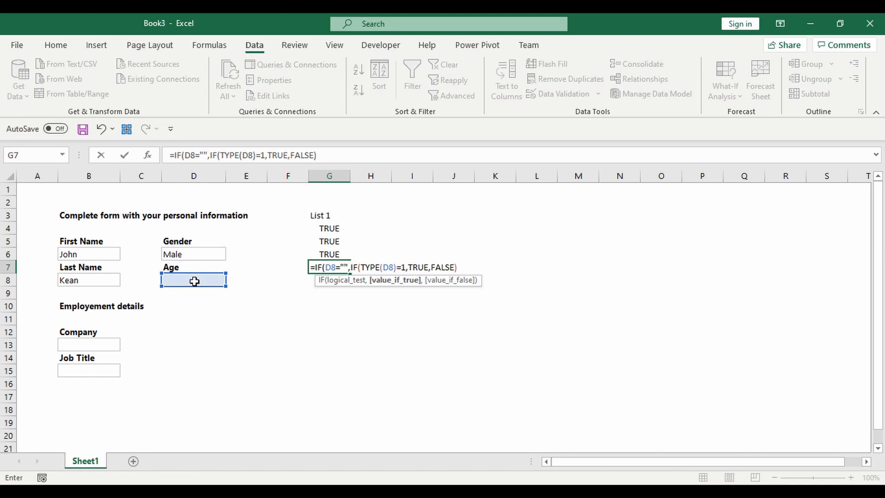
{"action": "type", "text": "FALSE"}
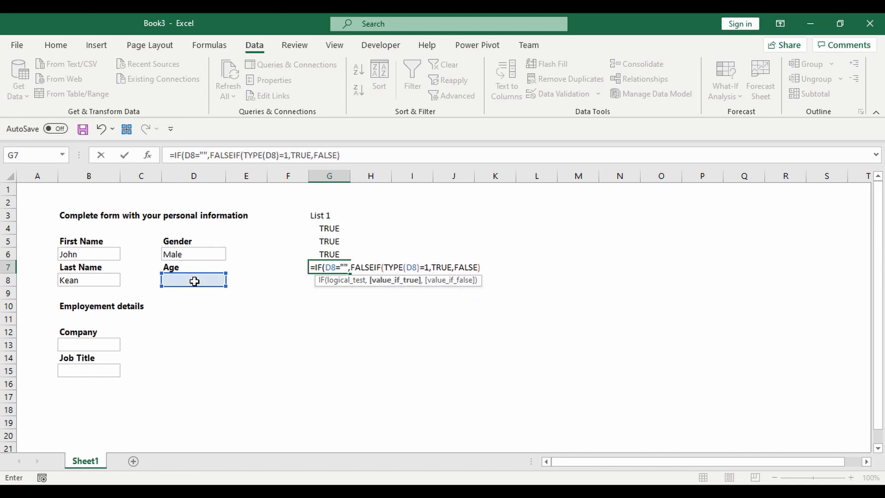
{"action": "type", "text": ","}
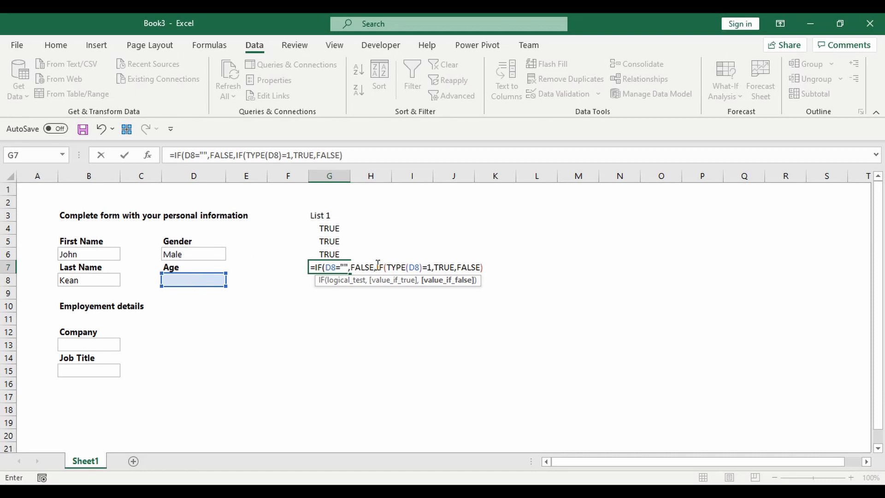
{"action": "left_click_drag", "start_coordinate": [378, 267], "coordinate": [484, 268]}
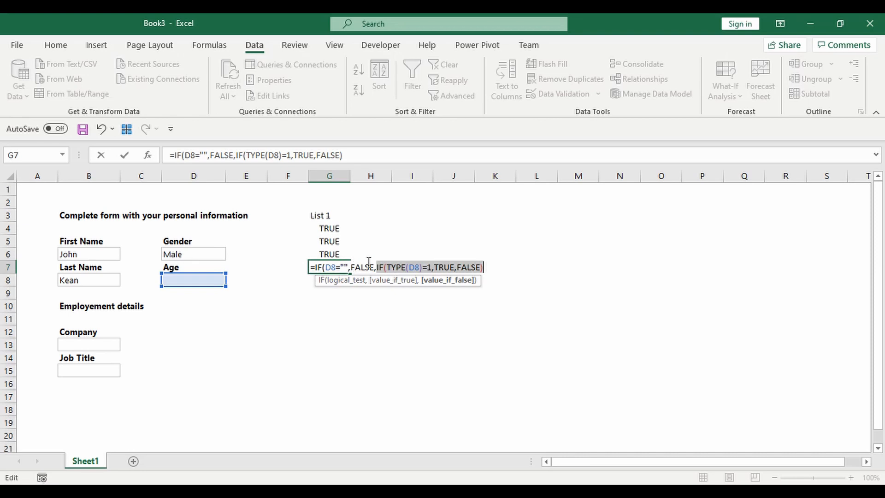
{"action": "left_click", "coordinate": [487, 268]}
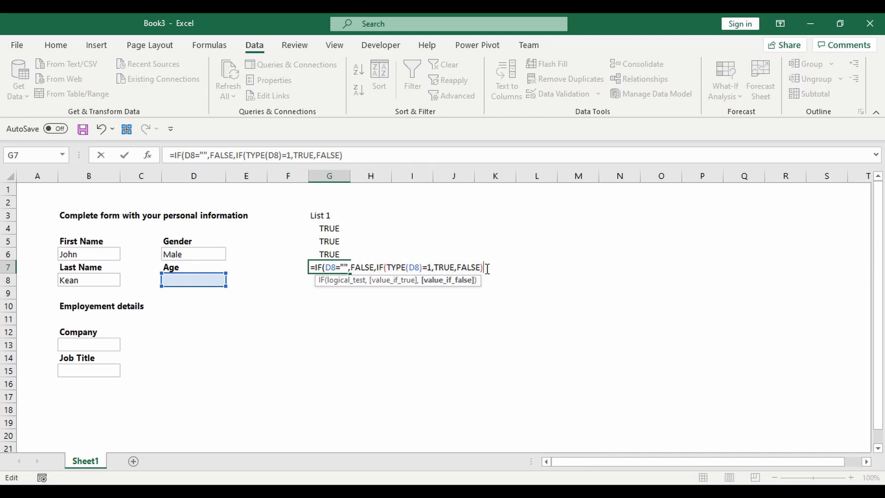
{"action": "type", "text": ")"}
{"action": "key", "text": "Return"}
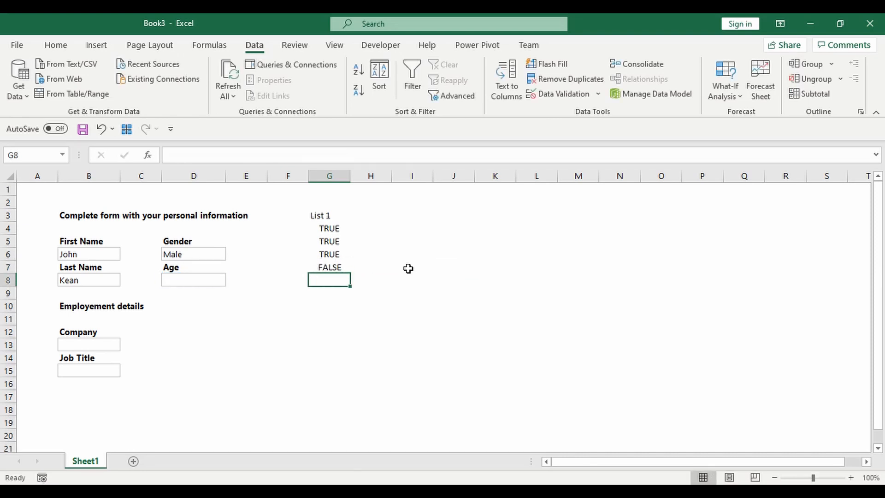
{"action": "key", "text": "Up"}
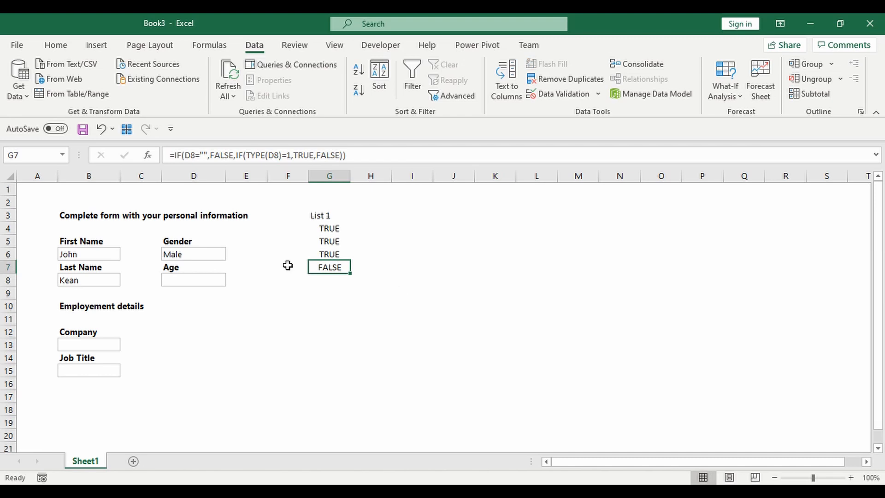
Step: Enter 40 in the Age cell D8
{"action": "left_click", "coordinate": [205, 280]}
{"action": "type", "text": "4"}
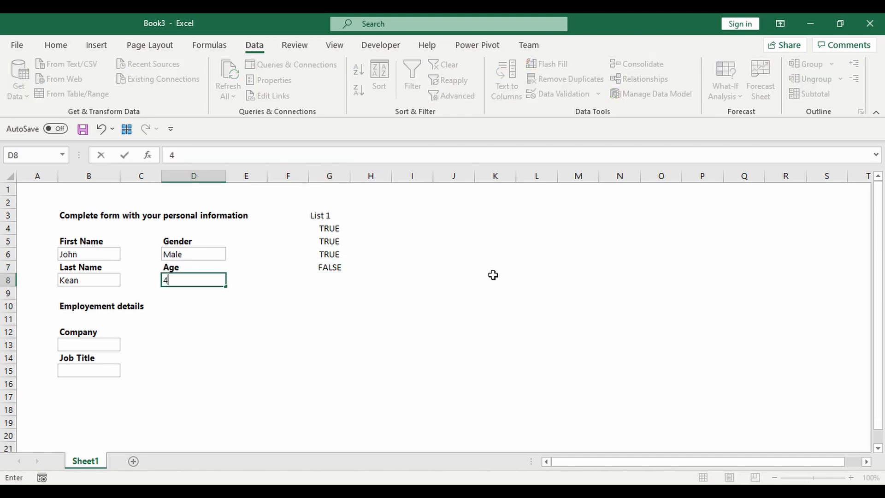
{"action": "type", "text": "0"}
{"action": "key", "text": "Return"}
{"action": "key", "text": "Up"}
{"action": "key", "text": "Right"}
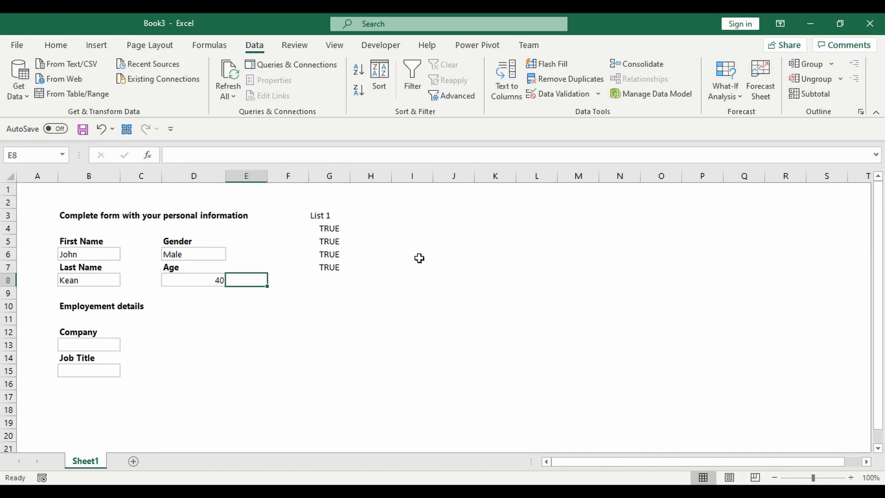
Step: Add the heading Color Bar 1 in H3, beside the List 1 heading
{"action": "left_click", "coordinate": [323, 231]}
{"action": "left_click_drag", "start_coordinate": [320, 243], "coordinate": [323, 265]}
{"action": "left_click", "coordinate": [364, 215]}
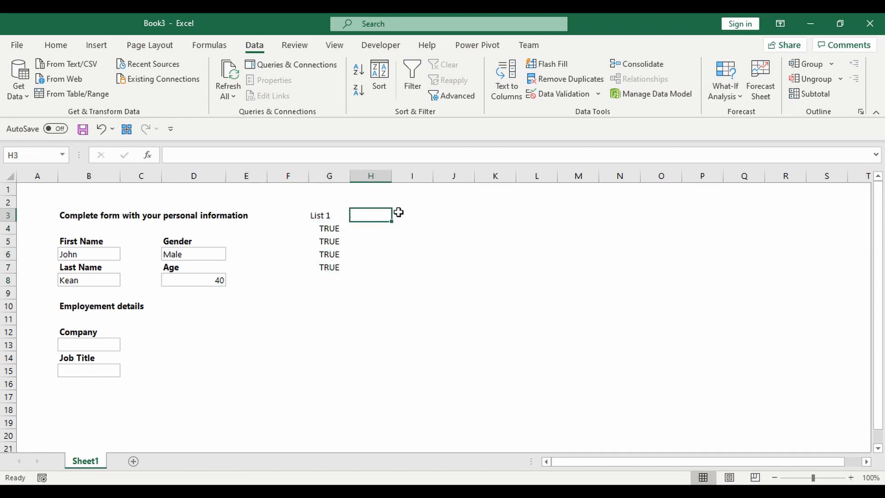
{"action": "type", "text": "Col"}
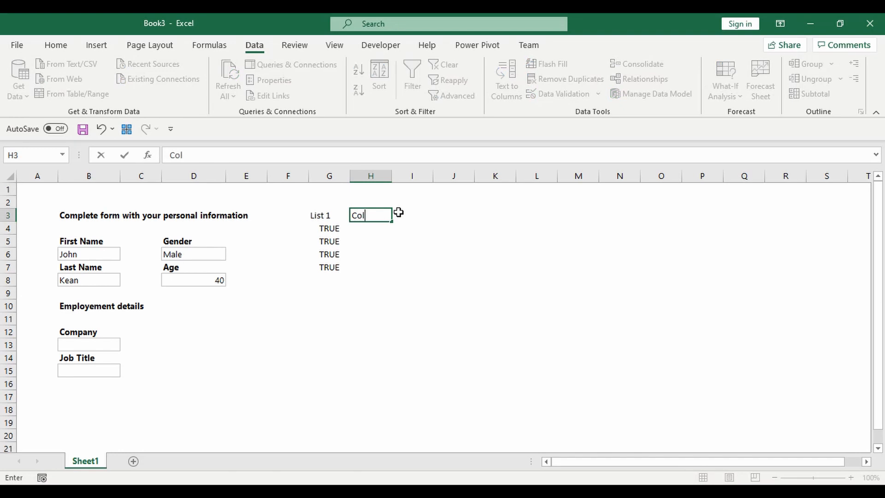
{"action": "type", "text": "or Bar 1"}
{"action": "key", "text": "Return"}
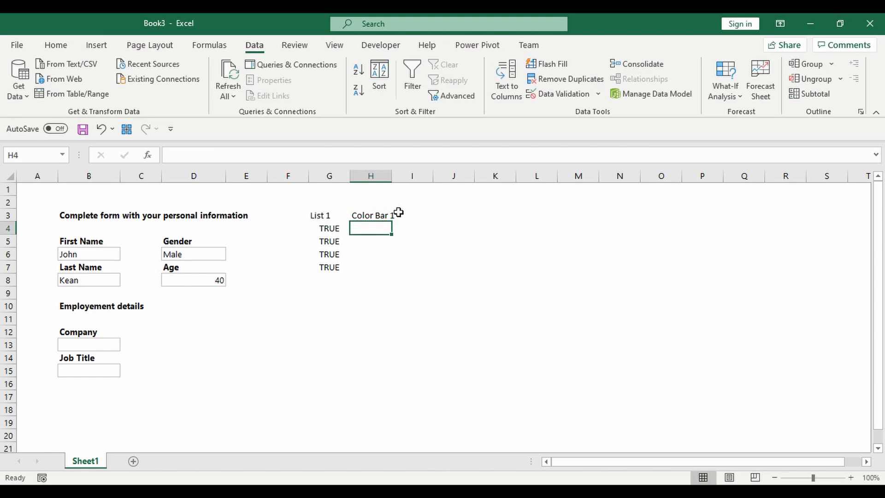
Step: Examine the List 1 check formulas and results in G4 through G7
{"action": "left_click", "coordinate": [338, 229]}
{"action": "left_click", "coordinate": [341, 241]}
{"action": "left_click", "coordinate": [337, 254]}
{"action": "left_click", "coordinate": [334, 268]}
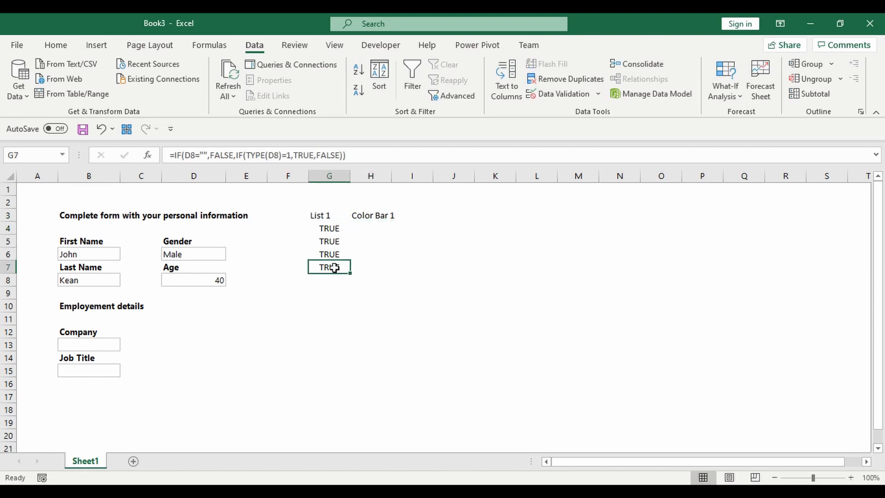
{"action": "left_click_drag", "start_coordinate": [335, 267], "coordinate": [332, 229]}
{"action": "left_click", "coordinate": [335, 229]}
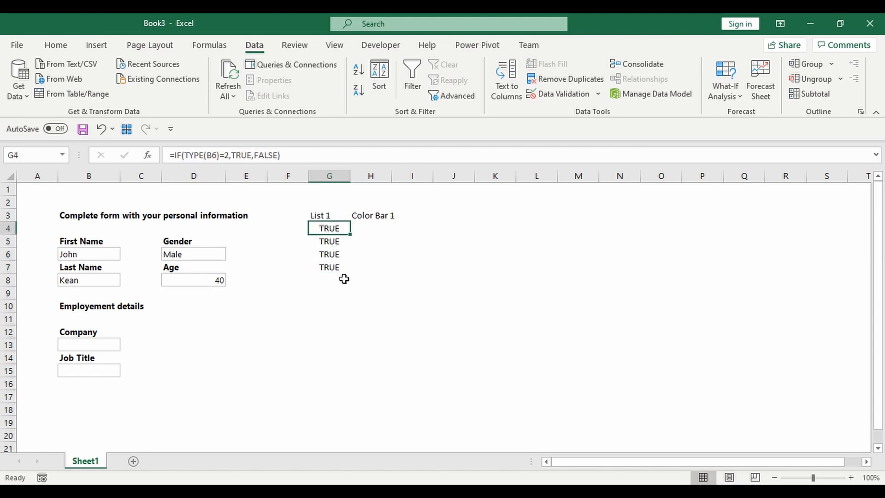
{"action": "left_click", "coordinate": [372, 228]}
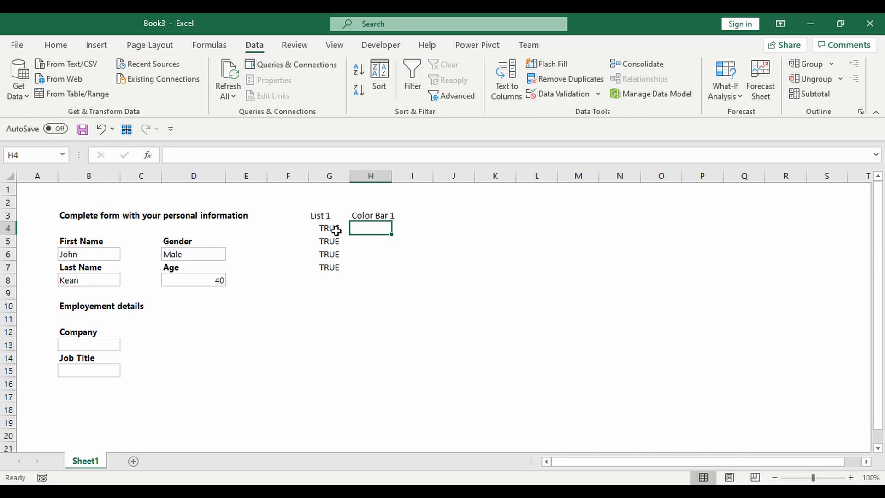
{"action": "left_click", "coordinate": [335, 231]}
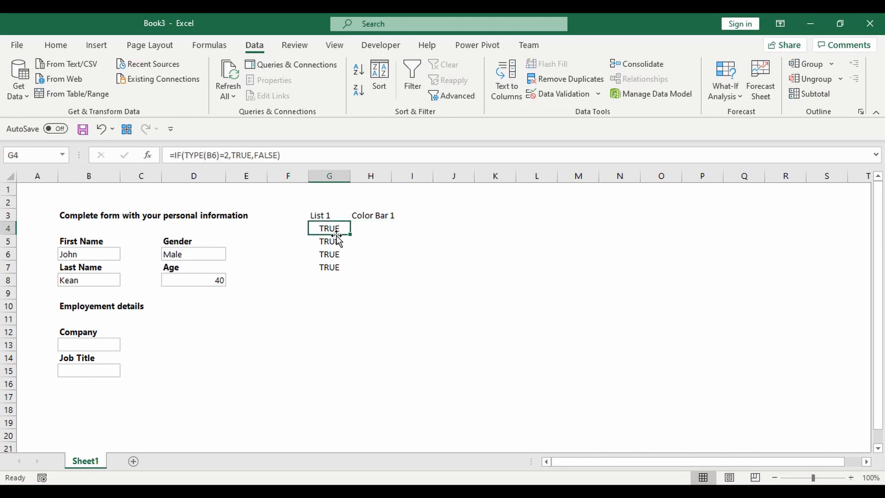
Step: Start a formula in H4 under Color Bar 1 with the condition =IF(AND(G4,G5,G6,G7)
{"action": "left_click", "coordinate": [365, 230]}
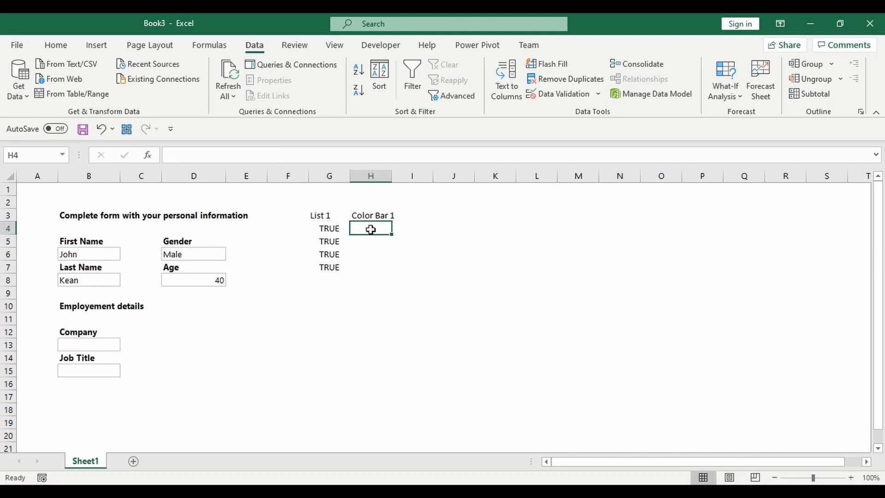
{"action": "type", "text": "=if("}
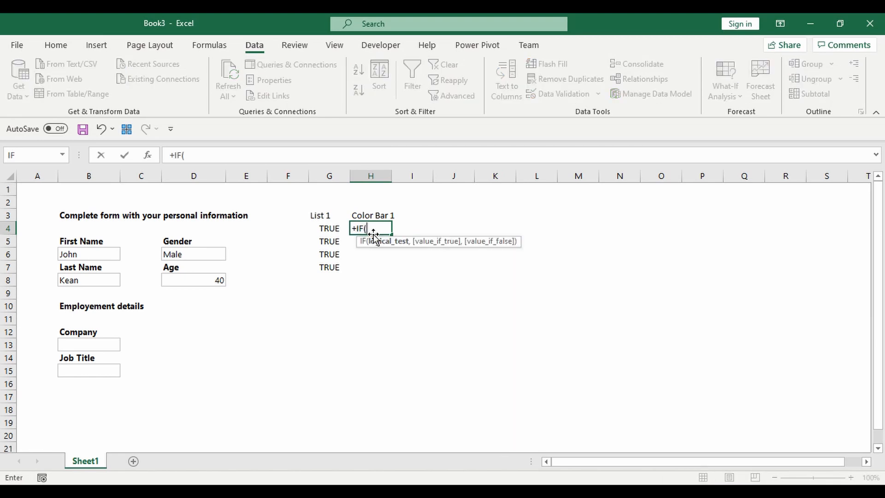
{"action": "key", "text": "BackSpace"}
{"action": "key", "text": "BackSpace"}
{"action": "key", "text": "BackSpace"}
{"action": "key", "text": "BackSpace"}
{"action": "type", "text": "if A"}
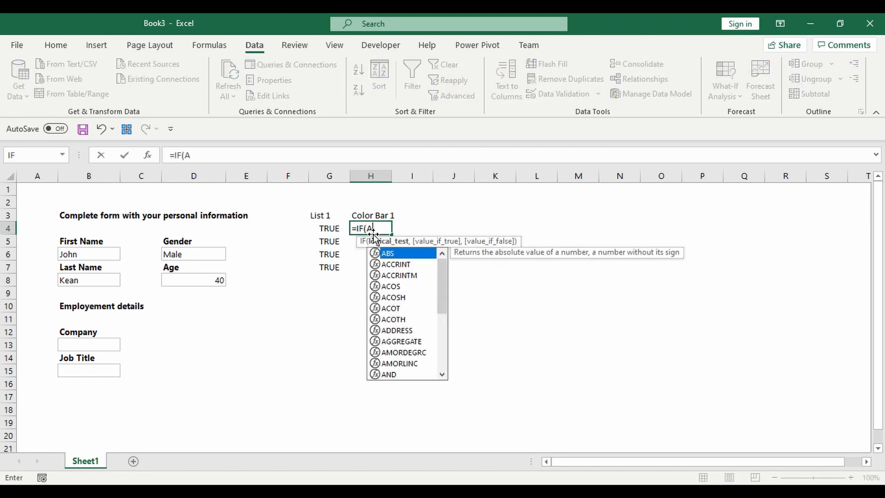
{"action": "type", "text": "ND("}
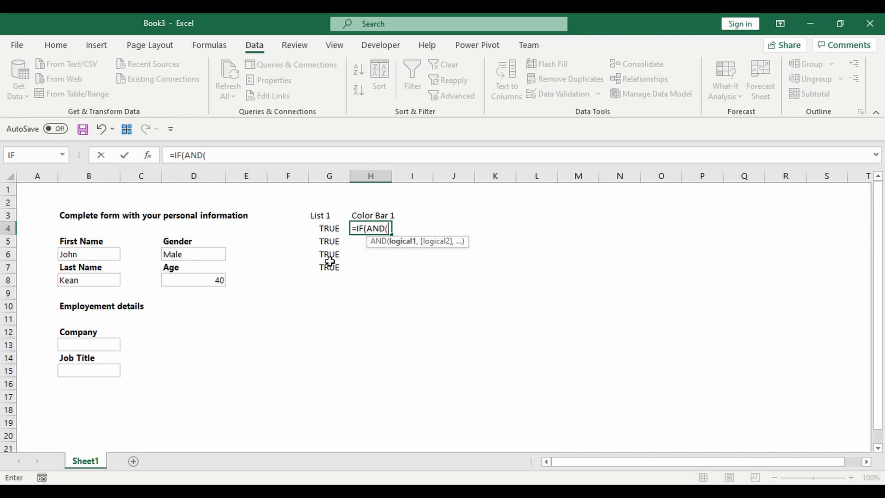
{"action": "left_click", "coordinate": [338, 229]}
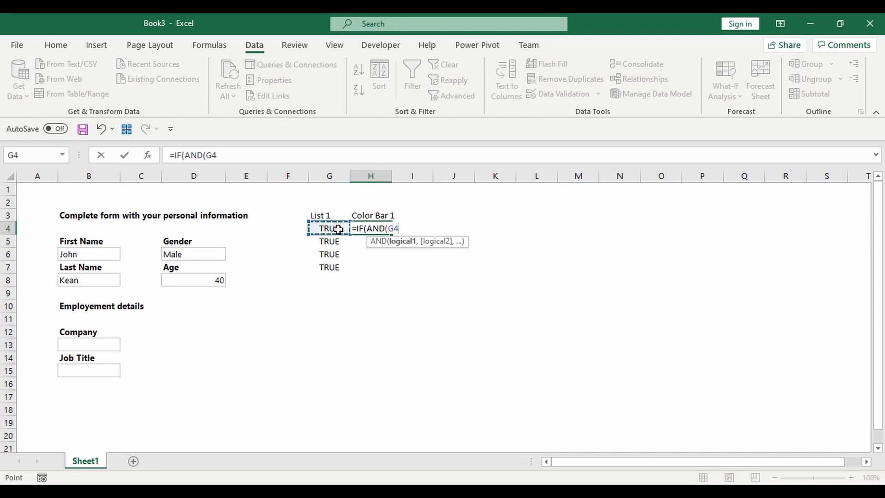
{"action": "type", "text": ","}
{"action": "left_click", "coordinate": [331, 242]}
{"action": "type", "text": ","}
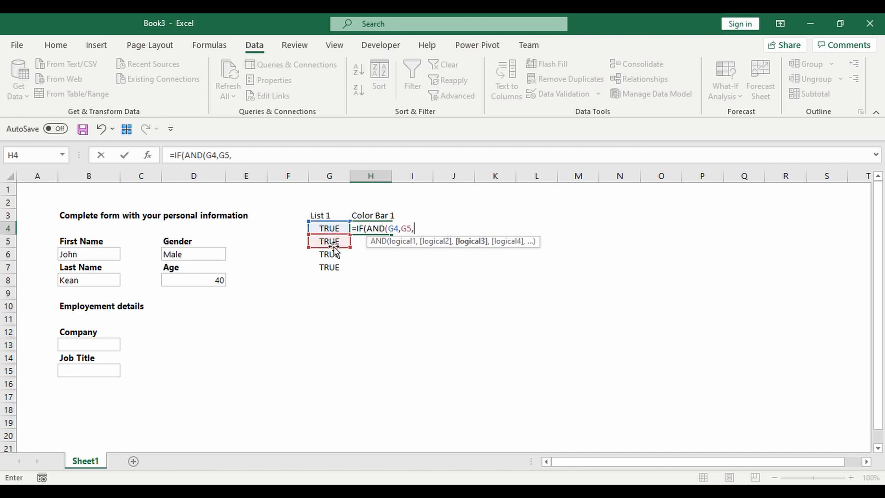
{"action": "left_click", "coordinate": [333, 254]}
{"action": "type", "text": ","}
{"action": "left_click", "coordinate": [334, 266]}
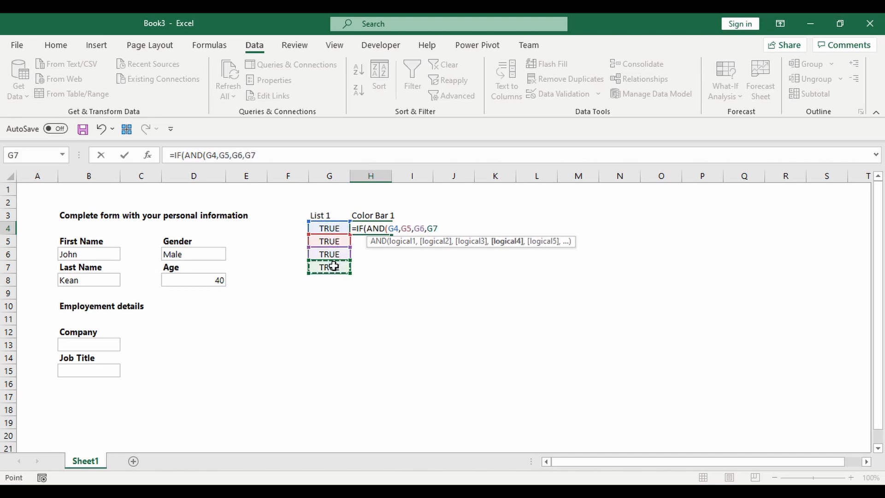
{"action": "type", "text": ")"}
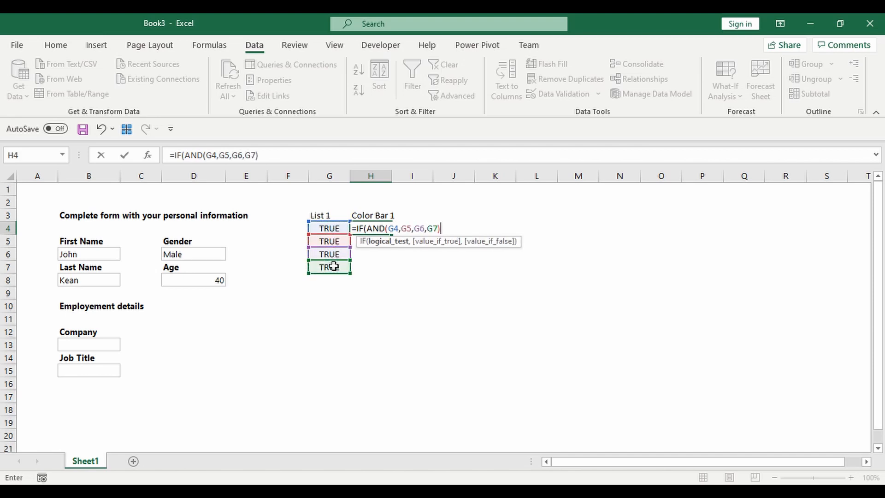
Step: Complete the H4 formula to return 1 or 0: =IF(AND(G4,G5,G6,G7)=TRUE,1,0)
{"action": "type", "text": "=TRUE"}
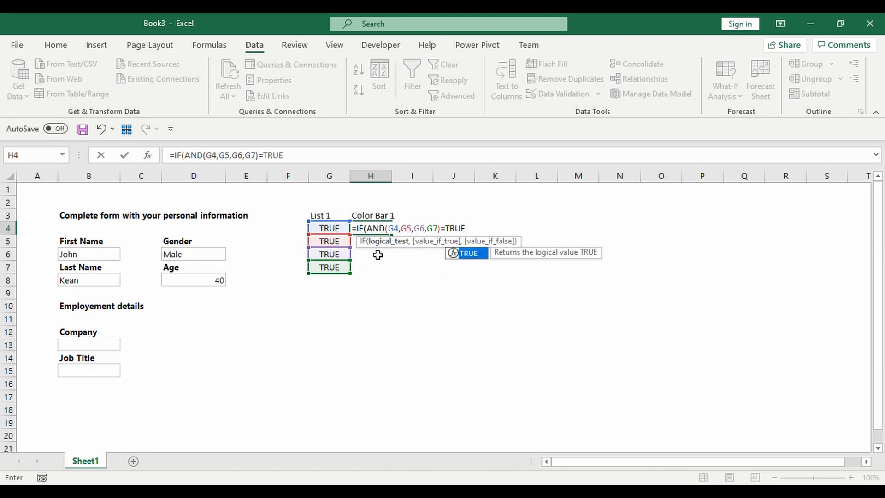
{"action": "left_click", "coordinate": [345, 237]}
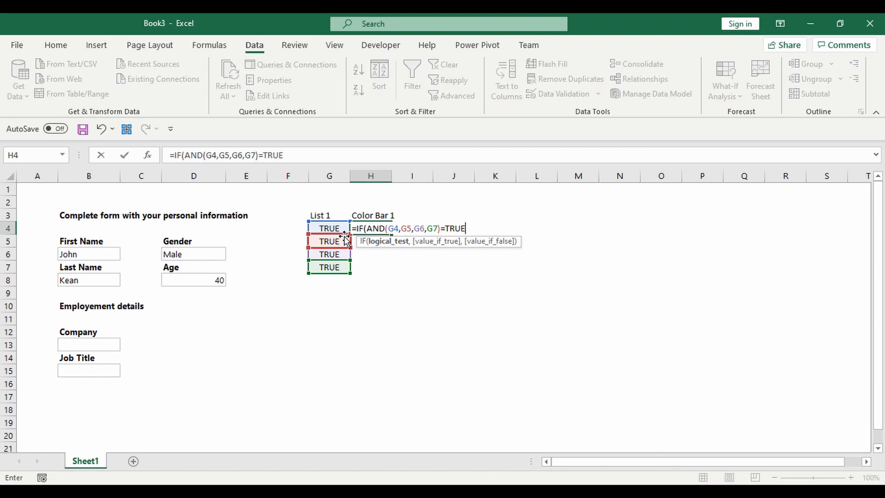
{"action": "type", "text": ","}
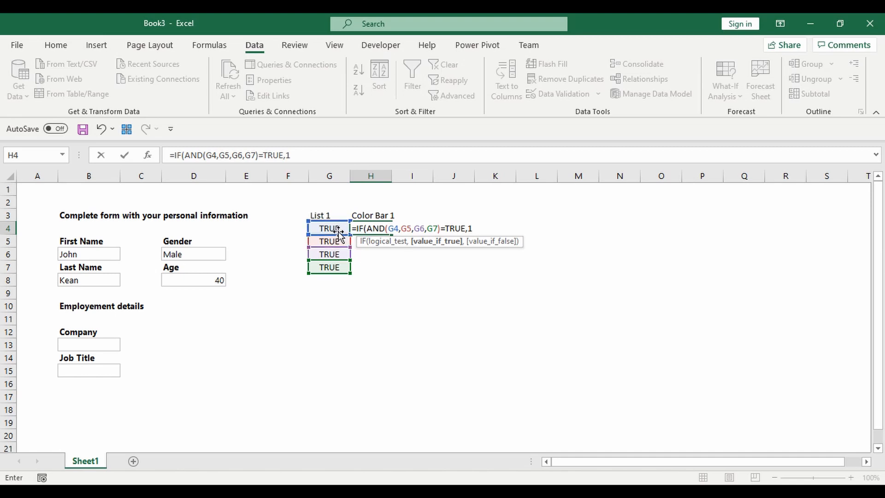
{"action": "type", "text": "1,"}
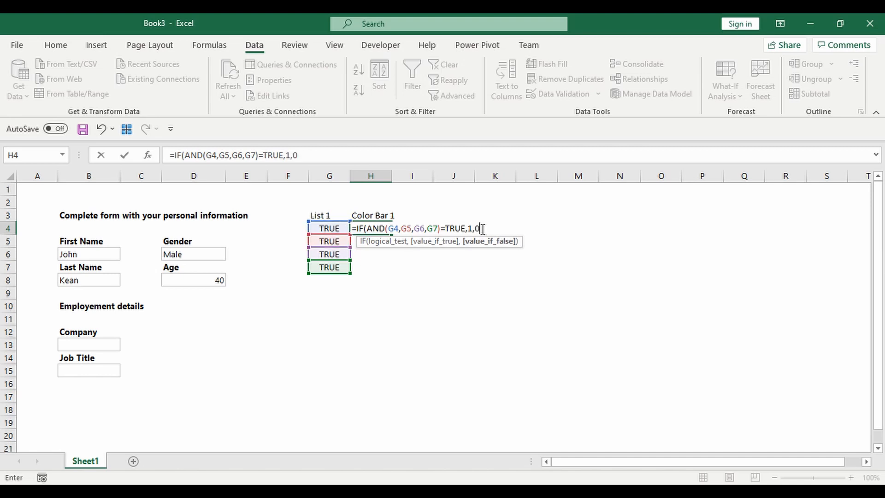
{"action": "type", "text": "0)"}
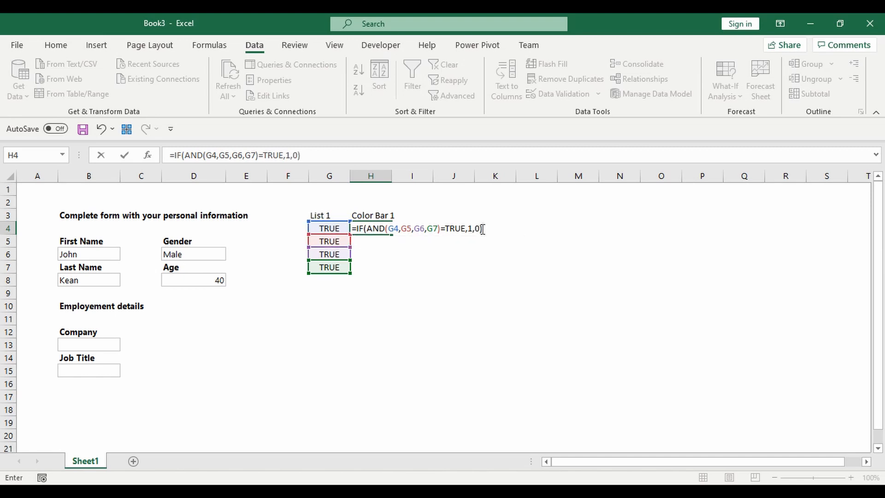
{"action": "key", "text": "Return"}
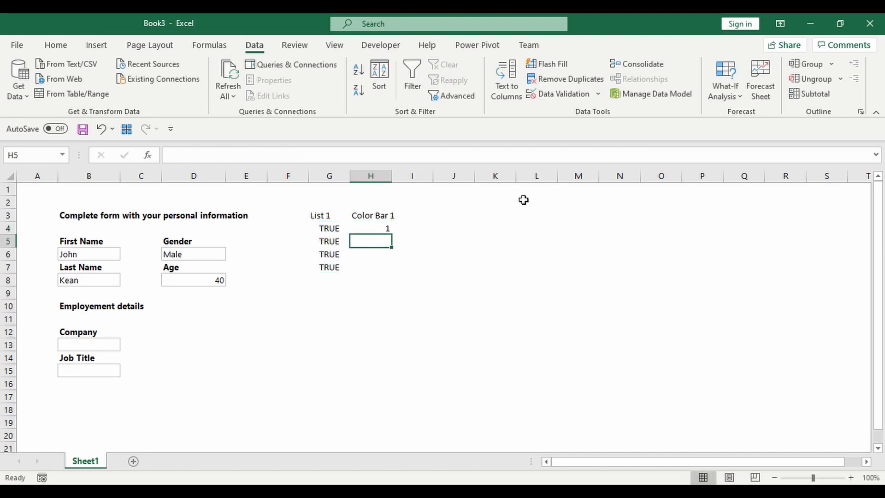
Step: Clear the First Name cell B6 to test the Color Bar 1 formula
{"action": "left_click", "coordinate": [360, 228]}
{"action": "left_click", "coordinate": [111, 255]}
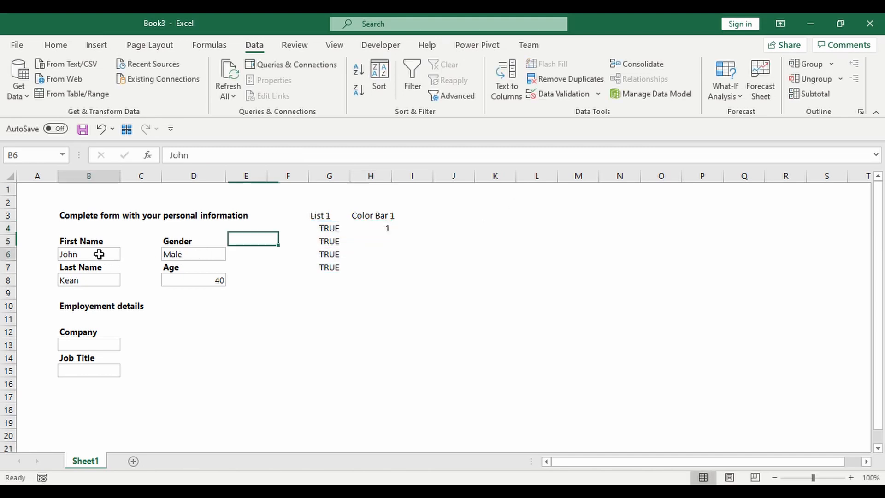
{"action": "key", "text": "Delete"}
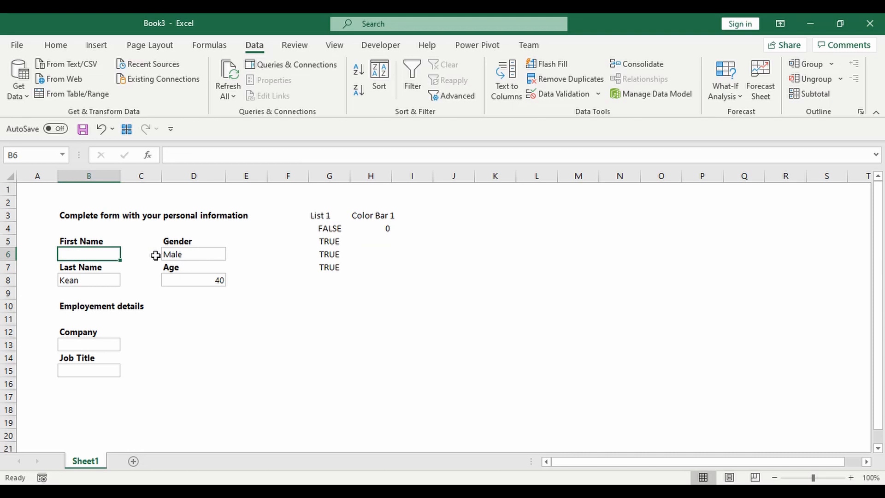
Step: Create a conditional formatting rule for H4 that formats only cells whose value is equal to 0
{"action": "left_click", "coordinate": [382, 228]}
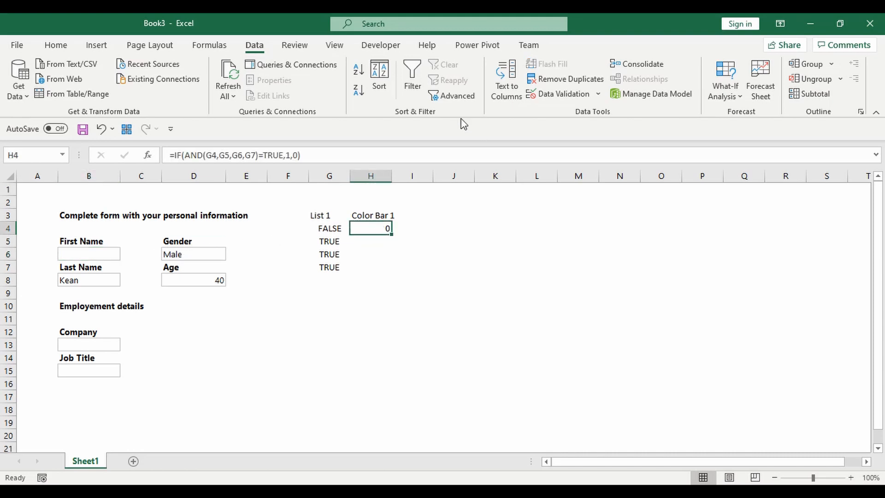
{"action": "left_click", "coordinate": [56, 45]}
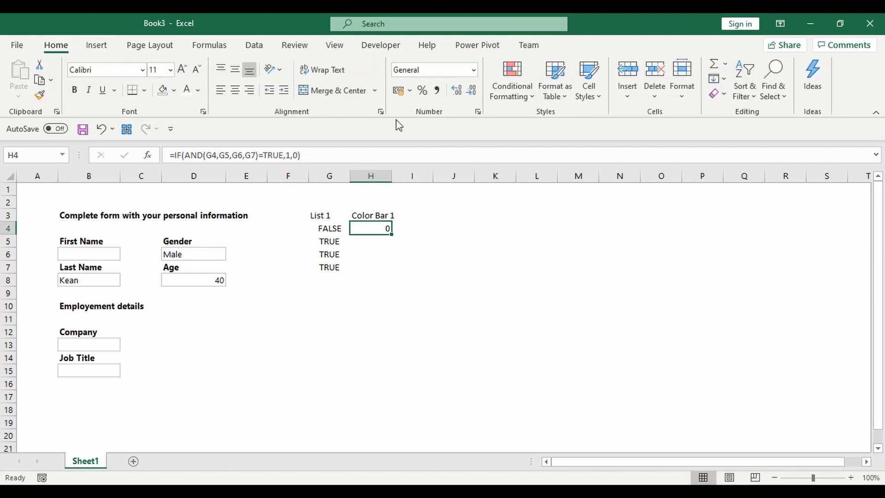
{"action": "left_click", "coordinate": [522, 97]}
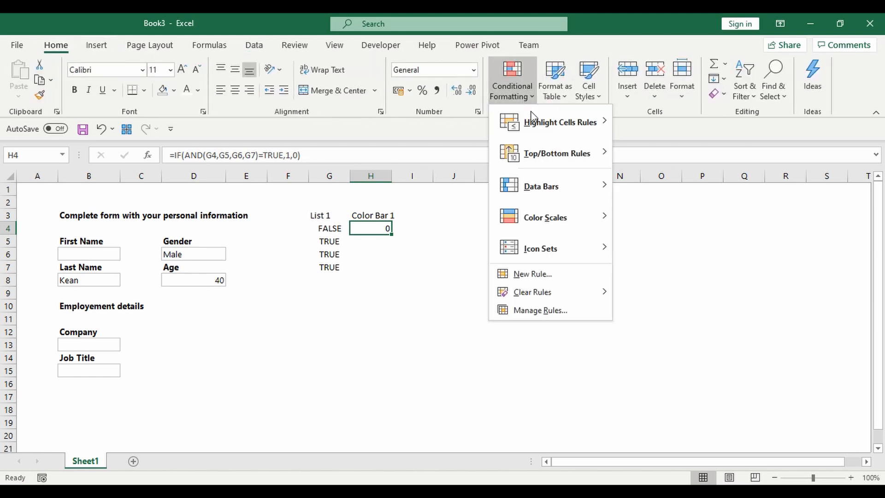
{"action": "left_click", "coordinate": [583, 311]}
{"action": "left_click", "coordinate": [495, 306]}
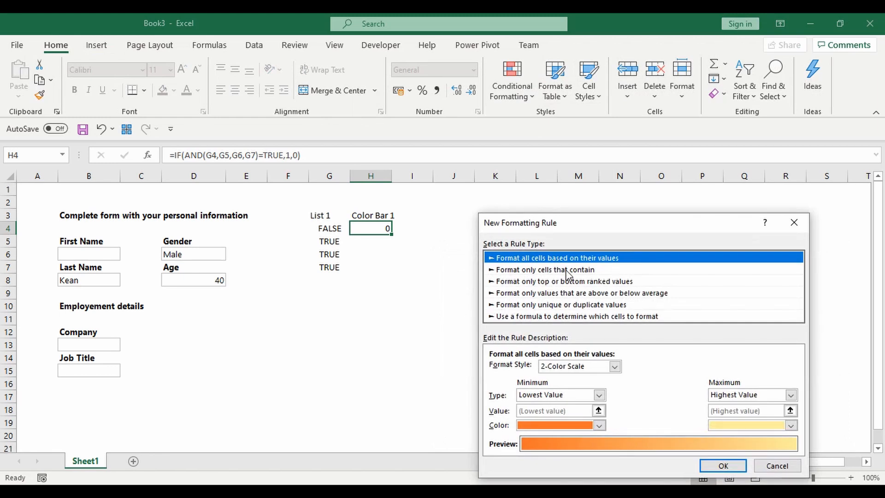
{"action": "left_click", "coordinate": [568, 272]}
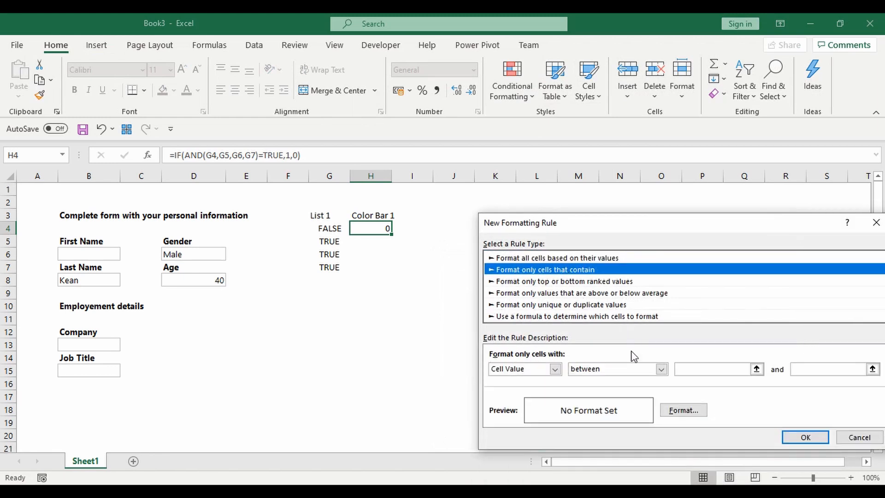
{"action": "left_click", "coordinate": [624, 370]}
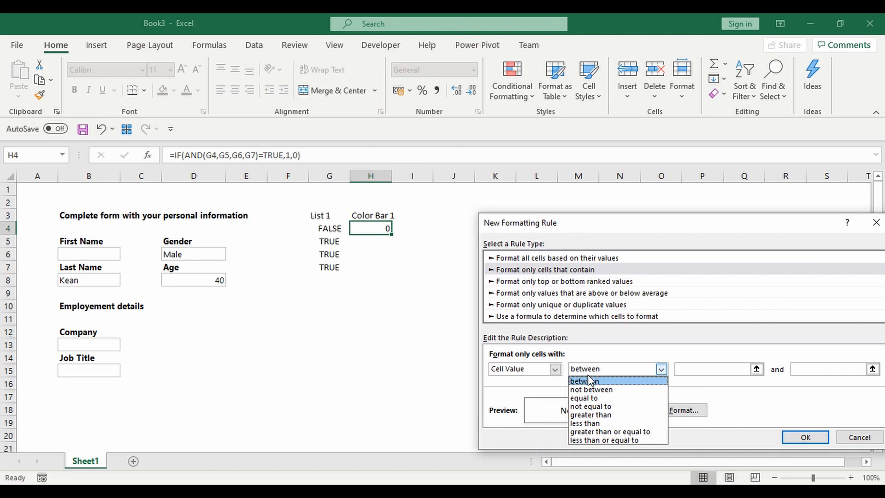
{"action": "left_click", "coordinate": [585, 398]}
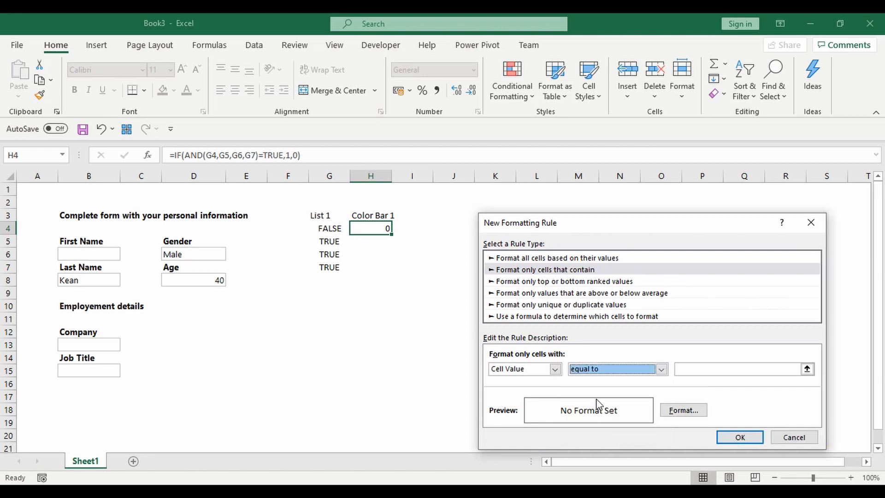
{"action": "left_click", "coordinate": [690, 369]}
{"action": "type", "text": "0"}
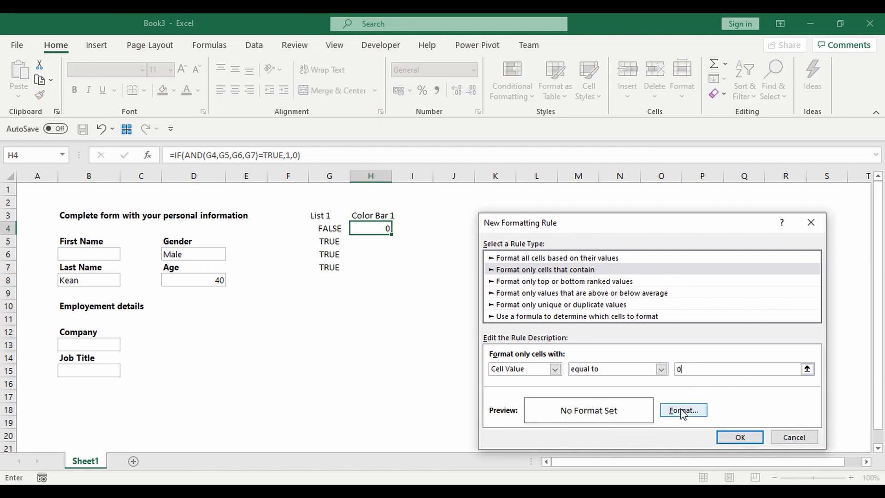
Step: Give the equal-to-0 rule a red font and a red fill, and add it to the rules list
{"action": "left_click", "coordinate": [679, 411]}
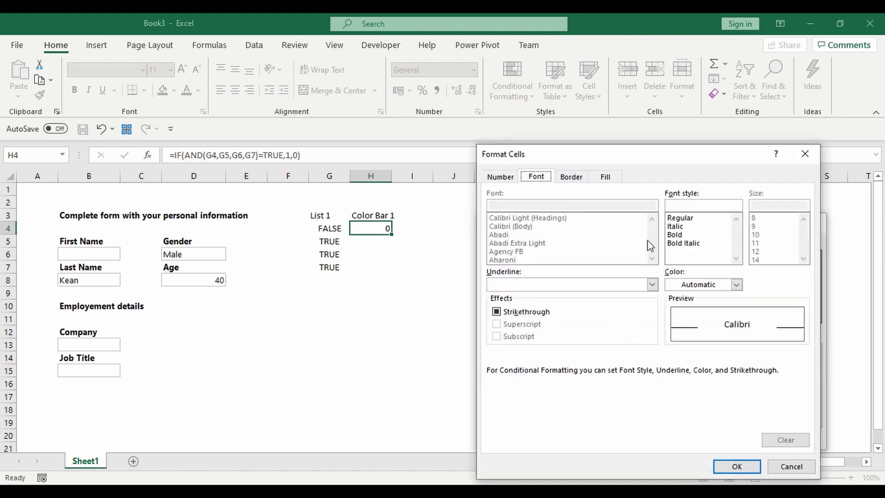
{"action": "left_click", "coordinate": [715, 288]}
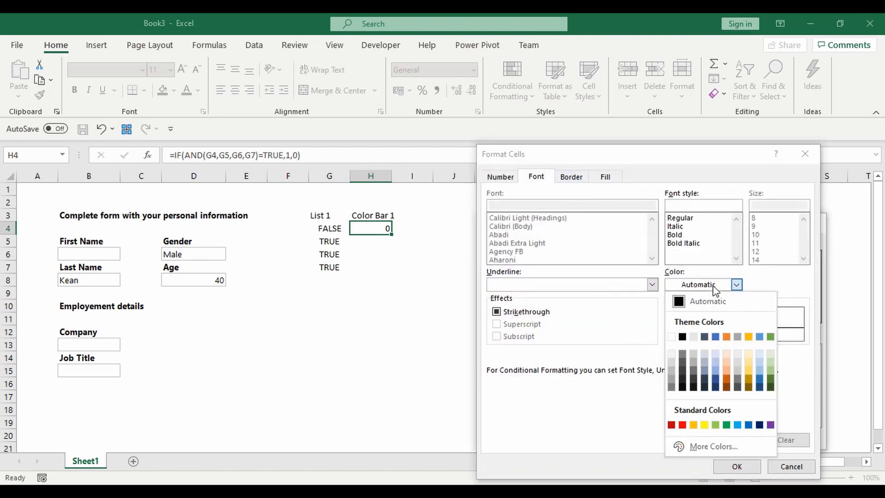
{"action": "left_click", "coordinate": [683, 424]}
{"action": "left_click", "coordinate": [609, 177]}
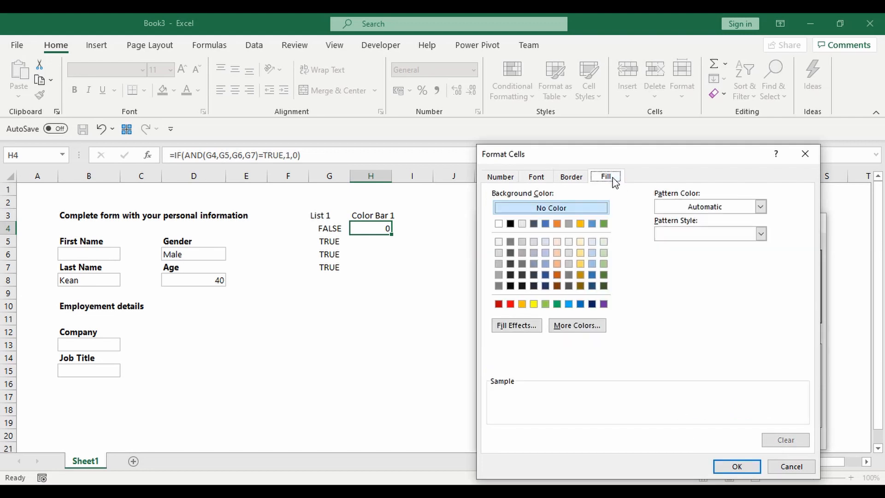
{"action": "left_click", "coordinate": [511, 305]}
{"action": "left_click", "coordinate": [737, 466]}
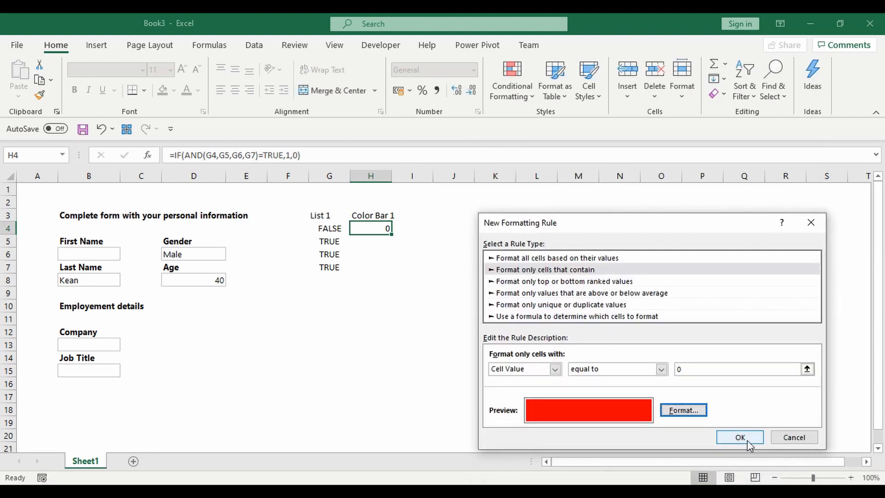
{"action": "left_click", "coordinate": [746, 441]}
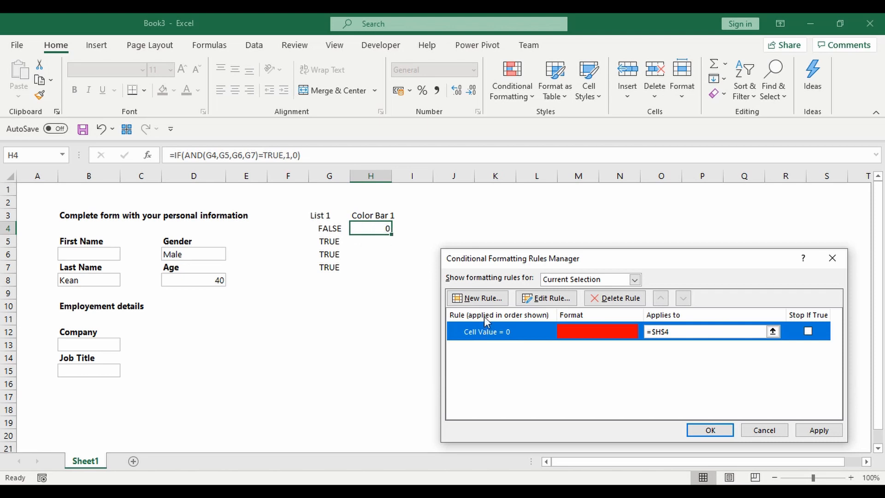
Step: Add a second conditional formatting rule for H4 that formats only cells whose value is equal to 1
{"action": "left_click", "coordinate": [478, 298]}
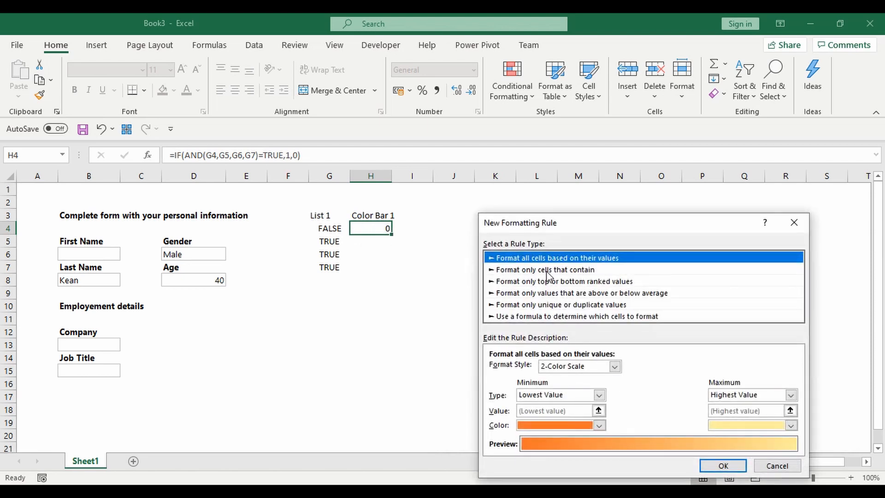
{"action": "left_click", "coordinate": [547, 271]}
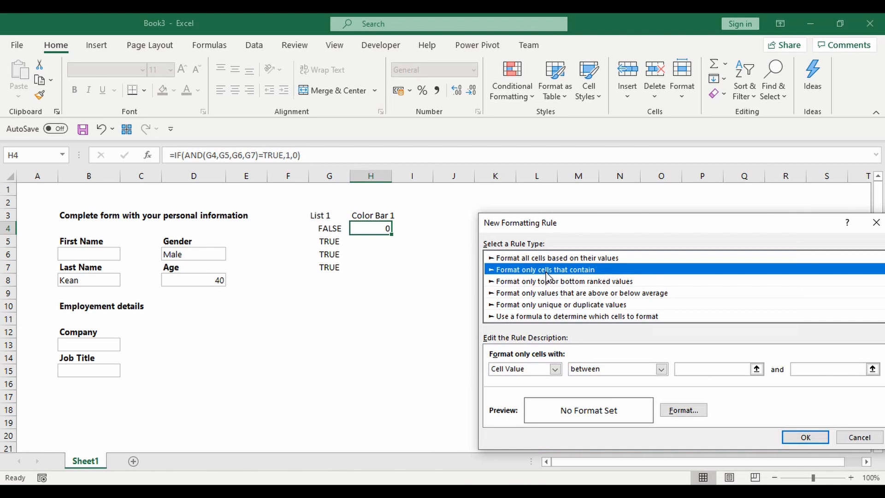
{"action": "left_click", "coordinate": [630, 371]}
{"action": "left_click", "coordinate": [628, 402]}
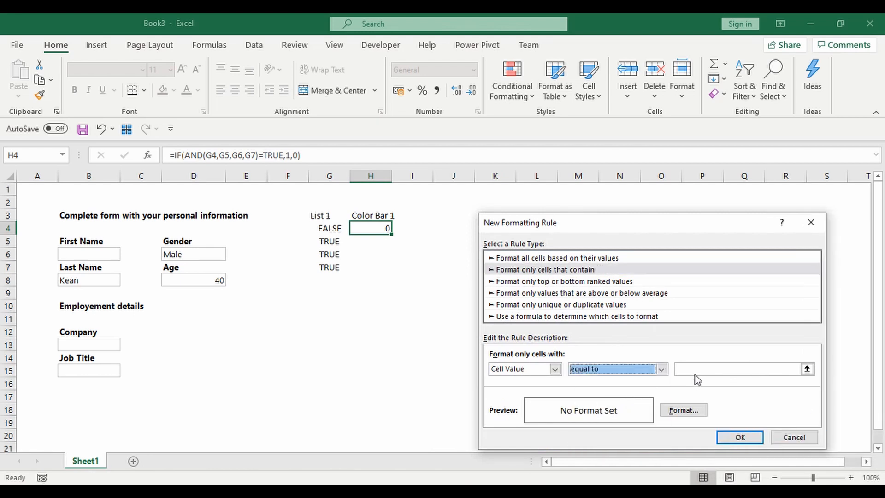
{"action": "left_click", "coordinate": [701, 367]}
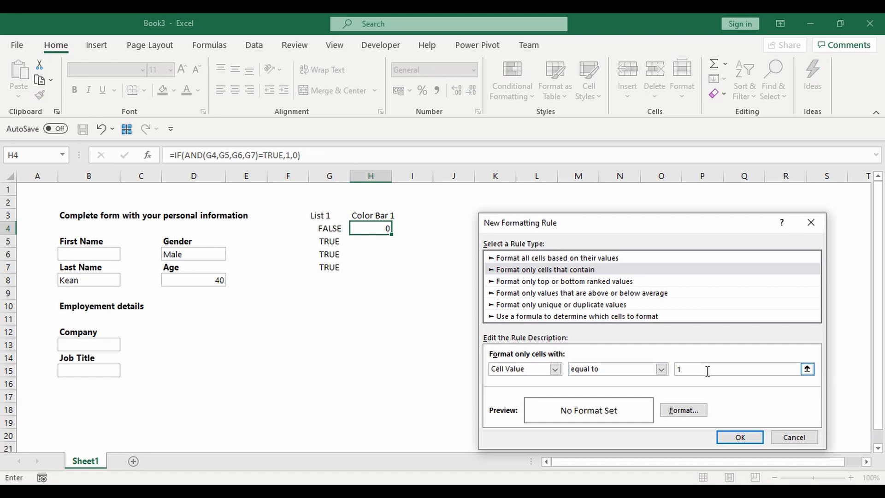
Step: Give the equal-to-1 rule a green fill and a green font, and apply both rules to H4
{"action": "left_click", "coordinate": [692, 411]}
{"action": "left_click", "coordinate": [557, 304]}
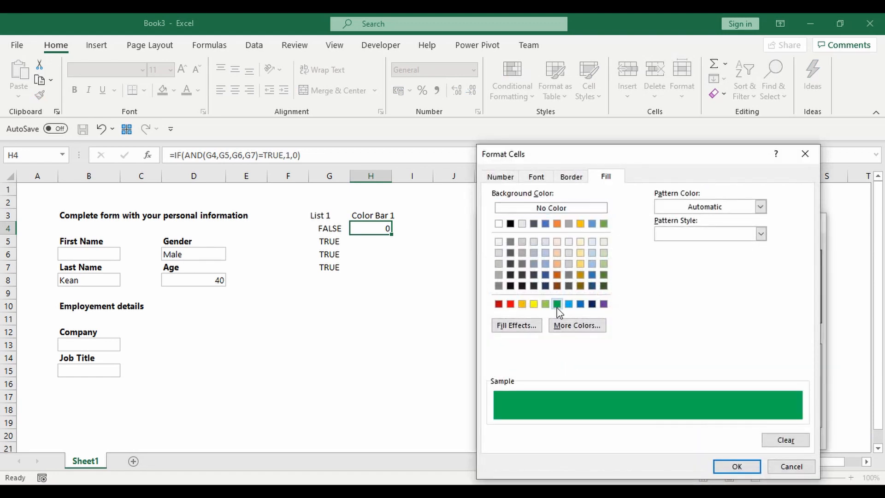
{"action": "left_click", "coordinate": [544, 178]}
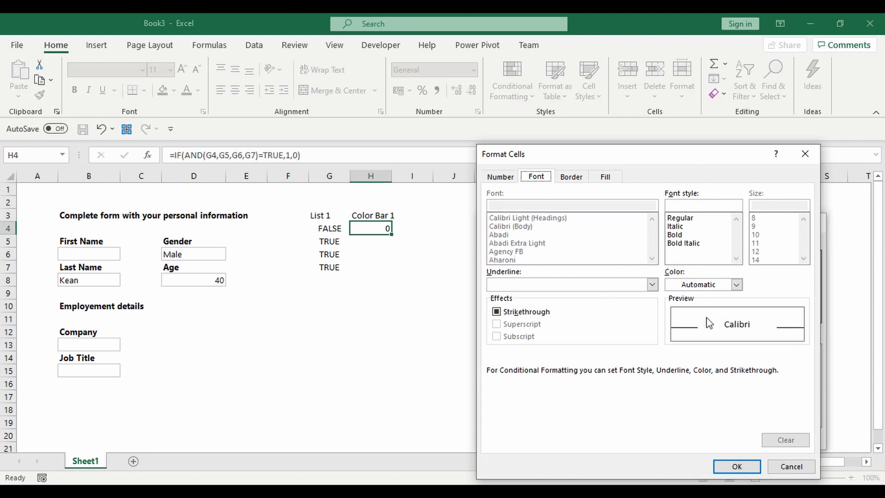
{"action": "left_click", "coordinate": [736, 285]}
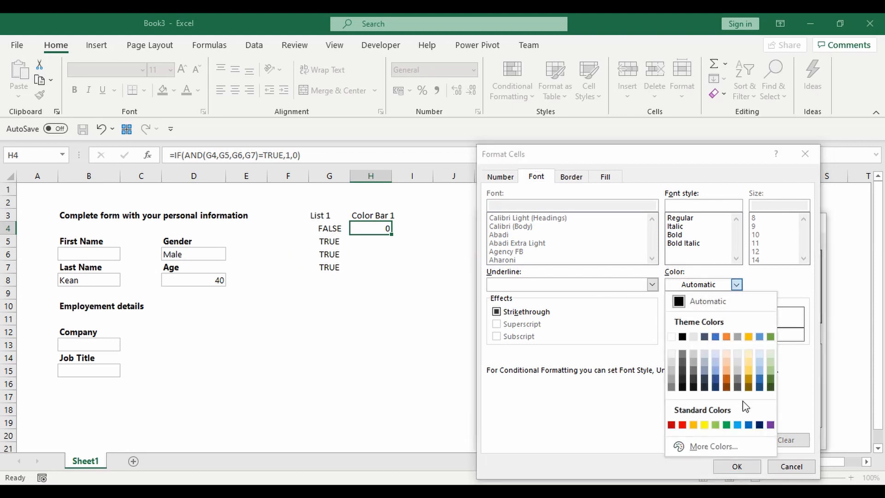
{"action": "left_click", "coordinate": [727, 425]}
{"action": "left_click", "coordinate": [737, 466]}
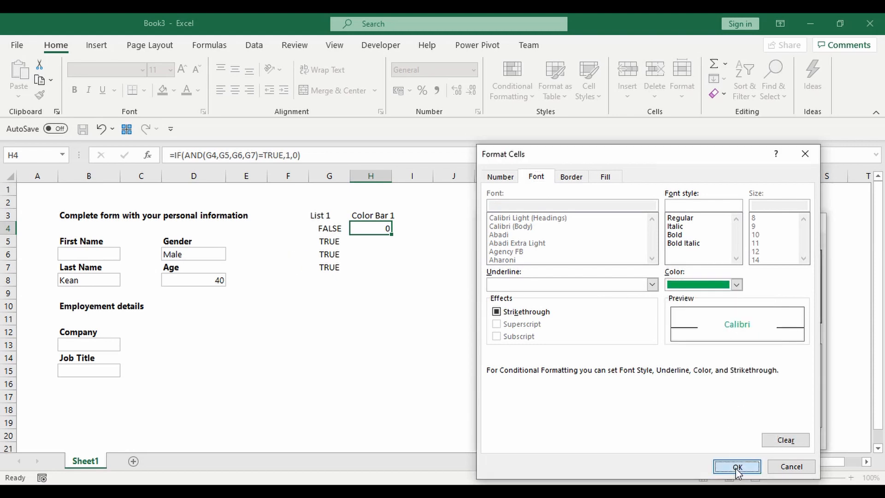
{"action": "left_click", "coordinate": [753, 439]}
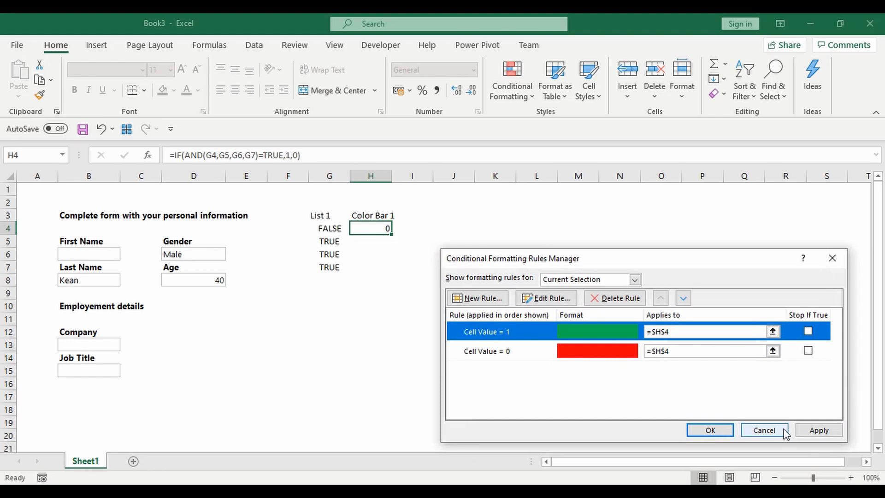
{"action": "left_click", "coordinate": [818, 433]}
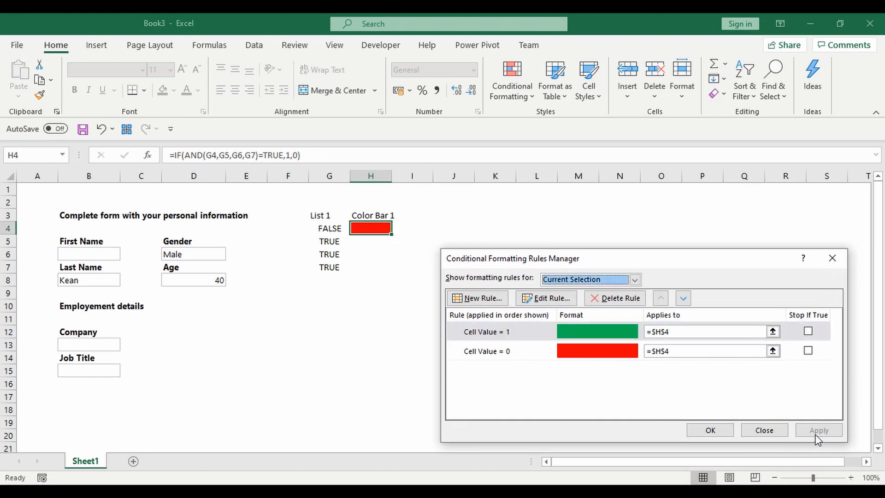
{"action": "left_click", "coordinate": [711, 430]}
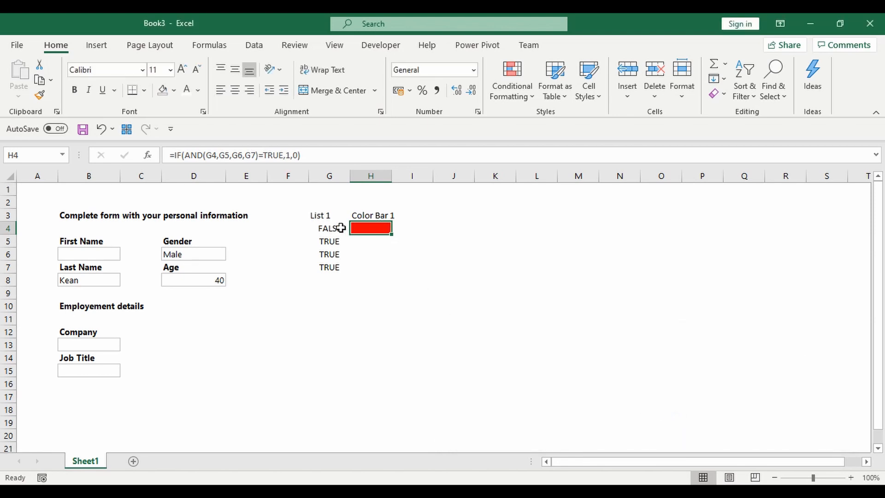
Step: Enter a first name in B6 to test the Color Bar 1 formatting
{"action": "left_click", "coordinate": [101, 250]}
{"action": "type", "text": "John"}
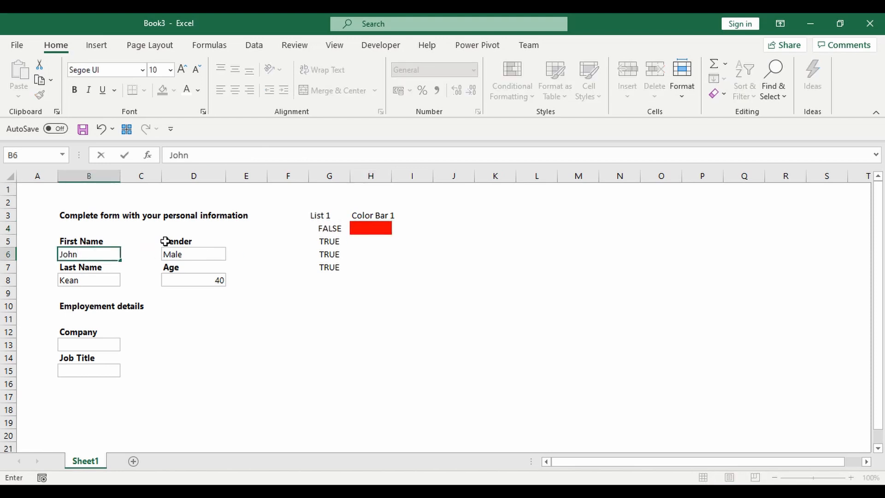
{"action": "key", "text": "Return"}
Step: Copy the Color Bar 1 cell H4, paste it as a linked picture, and place the picture just below H4
{"action": "left_click", "coordinate": [376, 233]}
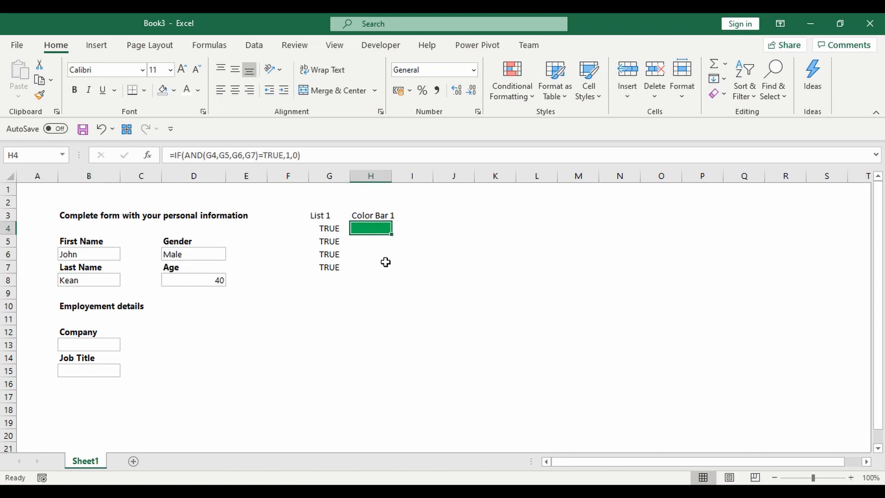
{"action": "key", "text": "ctrl+c"}
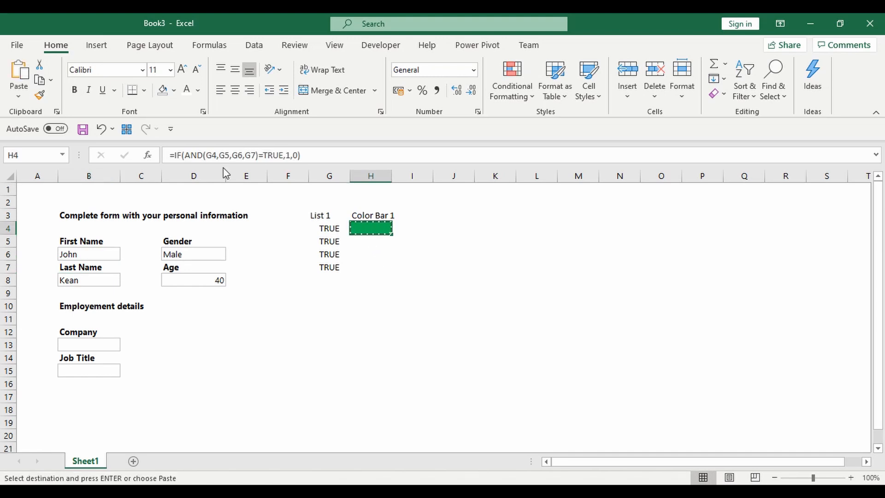
{"action": "left_click", "coordinate": [19, 97]}
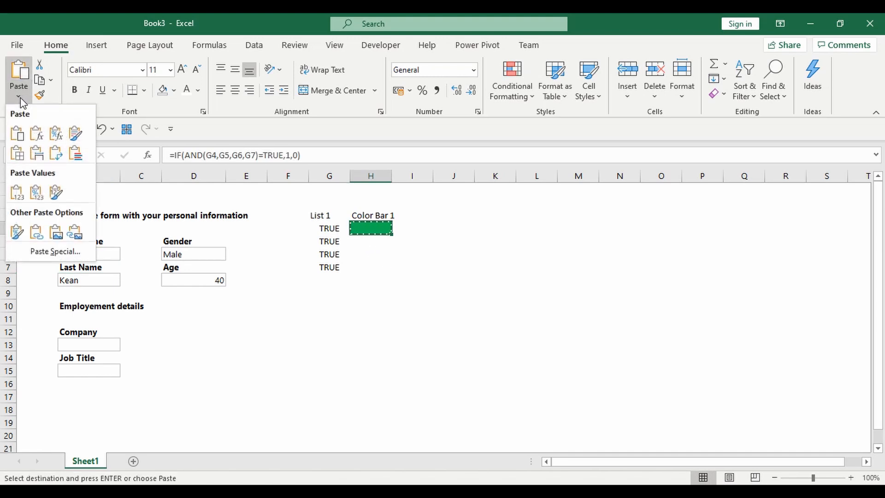
{"action": "left_click", "coordinate": [75, 233]}
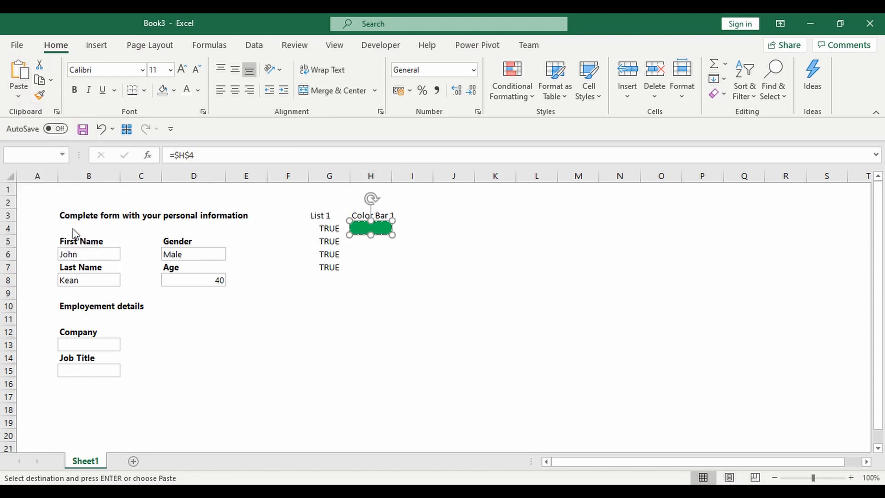
{"action": "left_click_drag", "start_coordinate": [364, 231], "coordinate": [358, 249]}
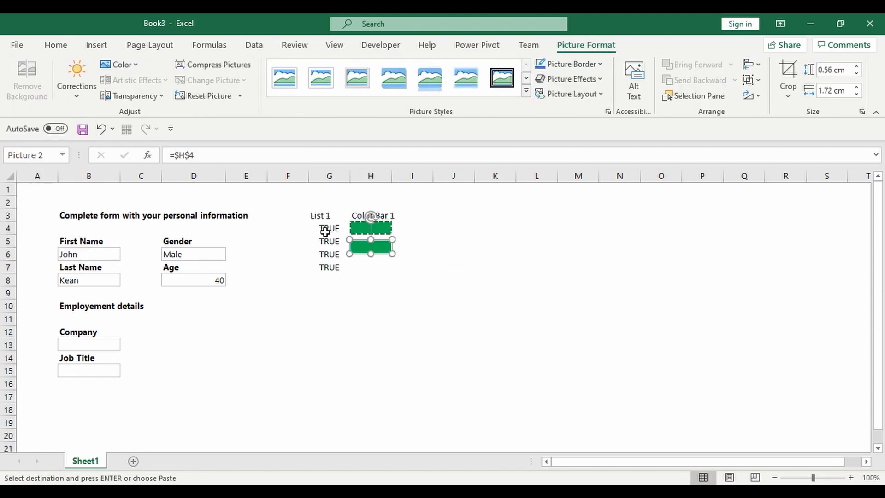
Step: Clear the First Name cell B6 to test the linked picture's color
{"action": "left_click", "coordinate": [71, 254]}
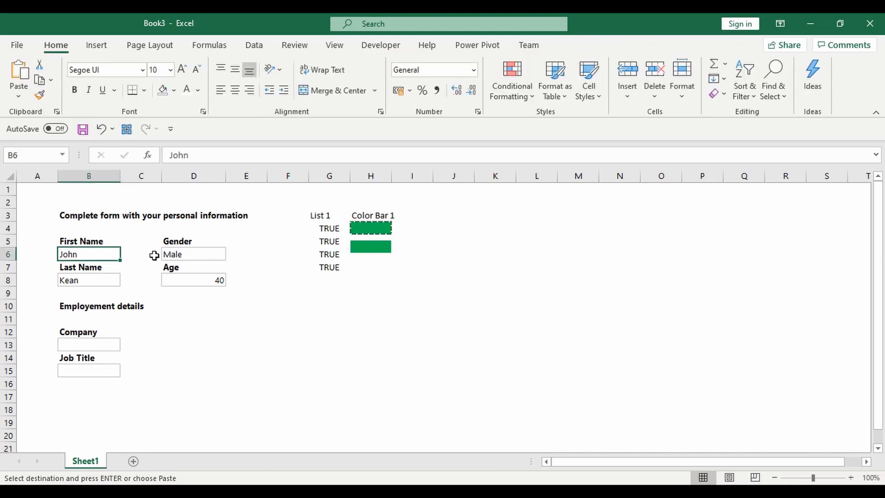
{"action": "left_click", "coordinate": [370, 246]}
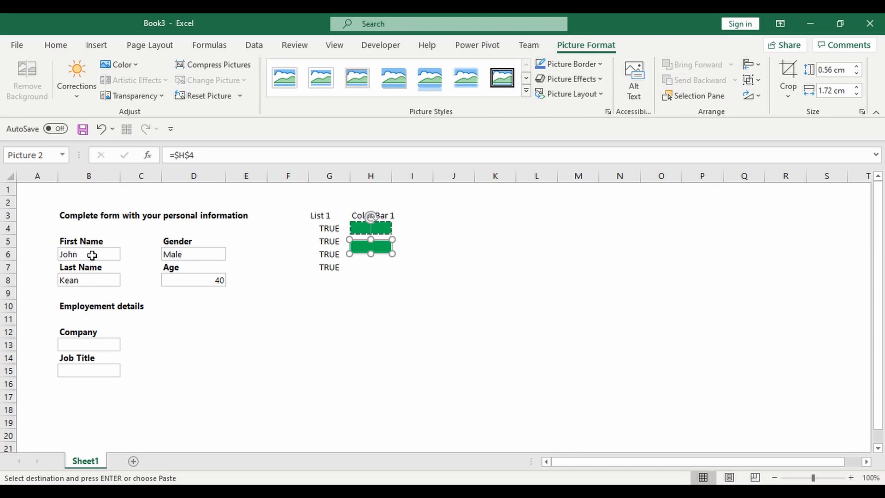
{"action": "left_click", "coordinate": [92, 255]}
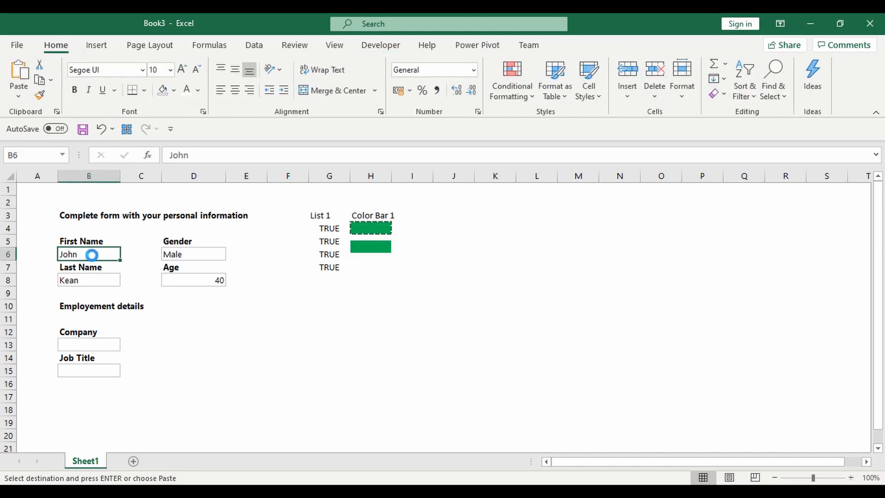
{"action": "key", "text": "Delete"}
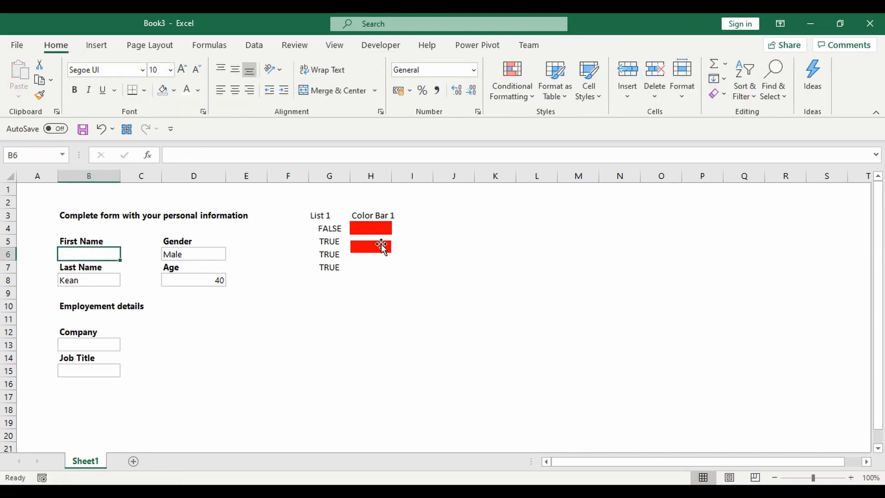
Step: Move the linked picture to column A beside the form heading and place a copy, about 0.79 by 2.83 cm, below it beside the fields
{"action": "left_click_drag", "start_coordinate": [381, 247], "coordinate": [42, 290]}
{"action": "key", "text": "ctrl+c"}
{"action": "key", "text": "ctrl+v"}
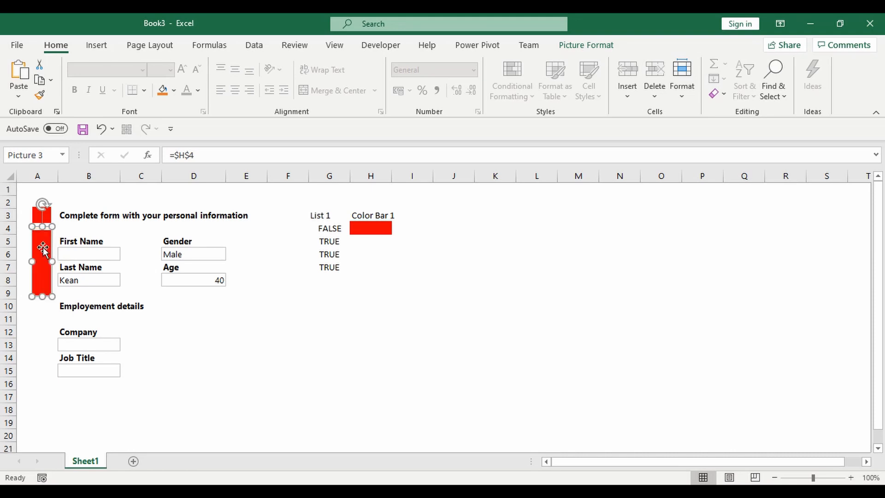
{"action": "left_click_drag", "start_coordinate": [42, 242], "coordinate": [42, 242]}
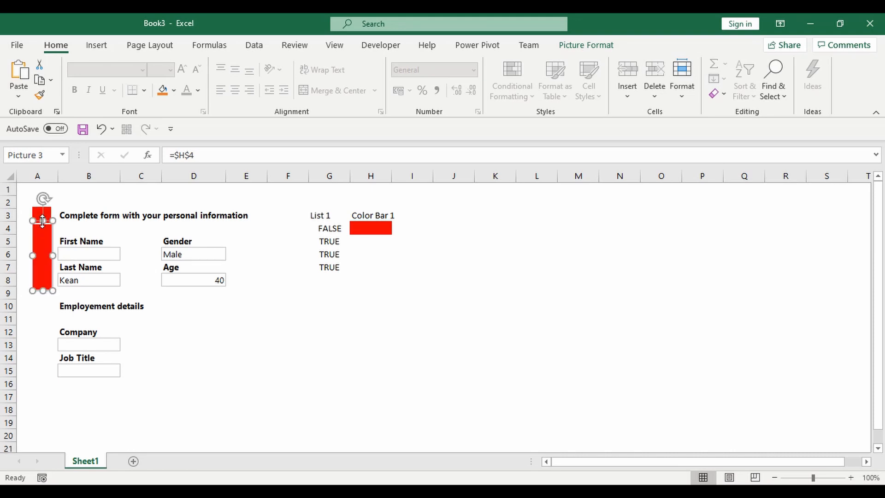
Step: Align the two linked pictures in column A by their centers
{"action": "left_click", "coordinate": [48, 215]}
{"action": "left_click", "coordinate": [45, 256], "text": "ctrl"}
{"action": "left_click", "coordinate": [586, 45]}
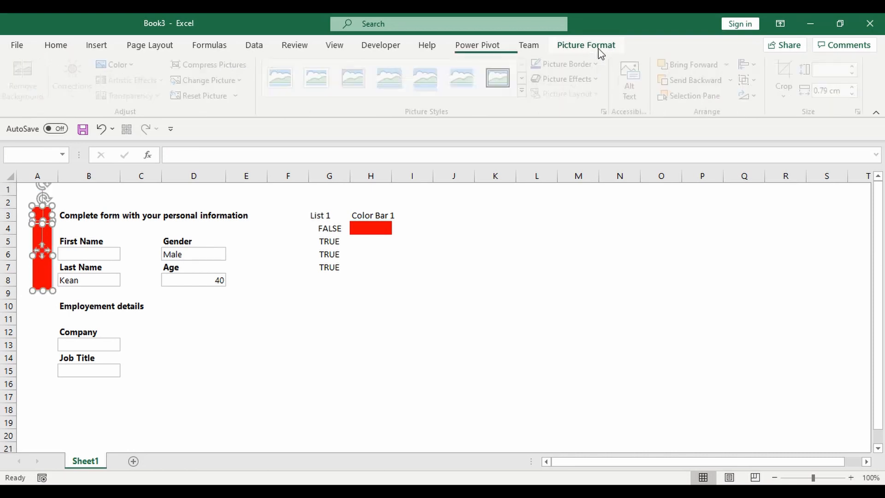
{"action": "left_click", "coordinate": [759, 65]}
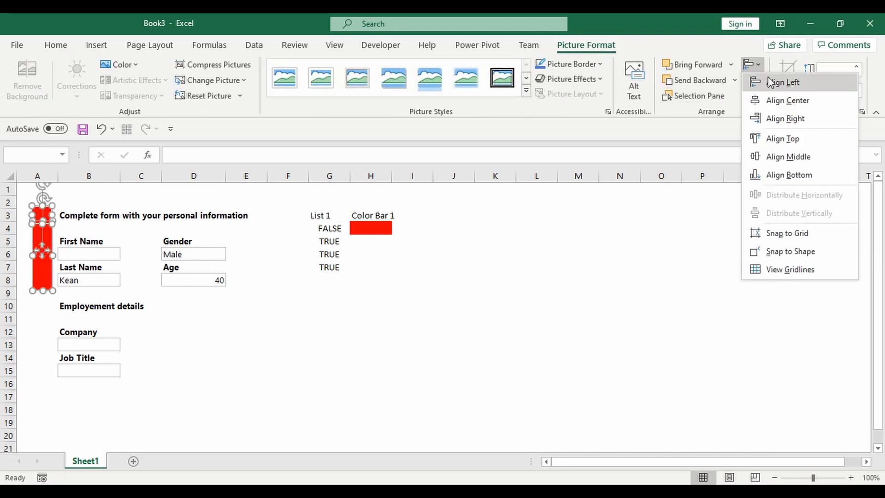
{"action": "left_click", "coordinate": [780, 98]}
{"action": "left_click", "coordinate": [89, 228]}
Step: Narrow the tall linked picture beside the personal fields to about 0.2 cm wide, keeping it centered under the square one
{"action": "left_click", "coordinate": [44, 251]}
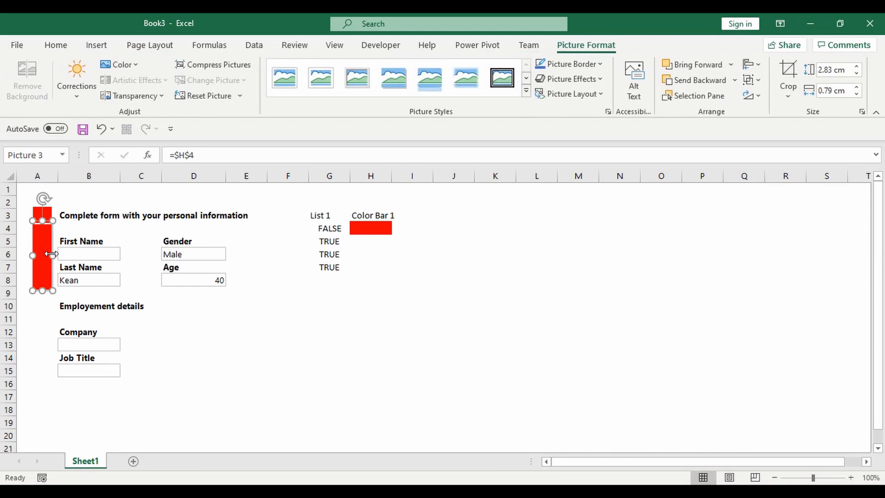
{"action": "left_click_drag", "start_coordinate": [51, 256], "coordinate": [39, 256]}
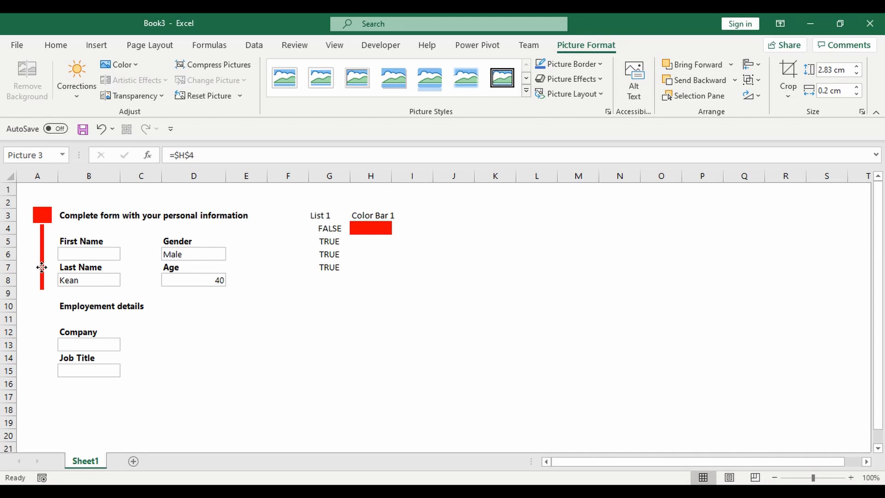
{"action": "left_click", "coordinate": [42, 267]}
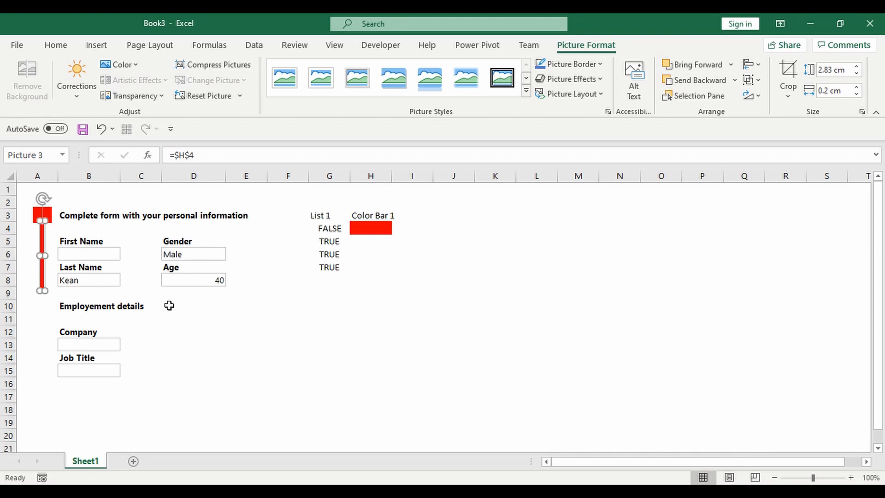
{"action": "left_click", "coordinate": [80, 308]}
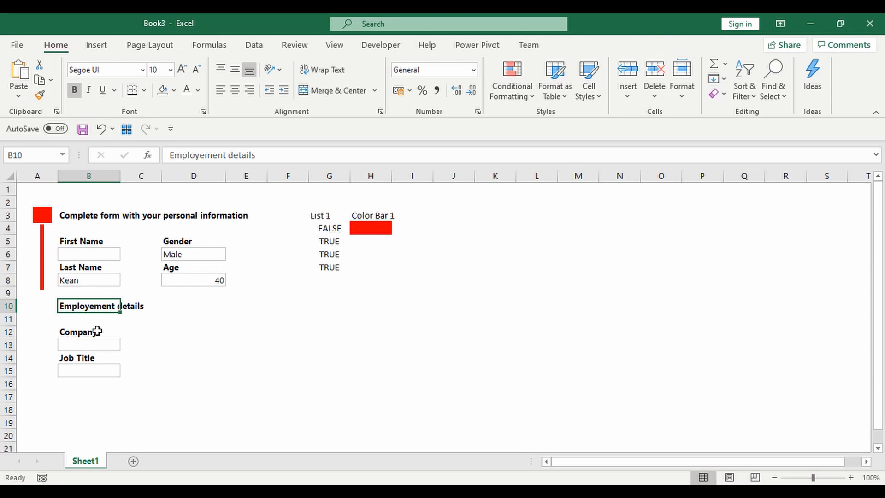
Step: Copy the List 1 heading and its first formula from G3:G4 to G10:G11, and rename the copied heading List 2
{"action": "left_click", "coordinate": [321, 304]}
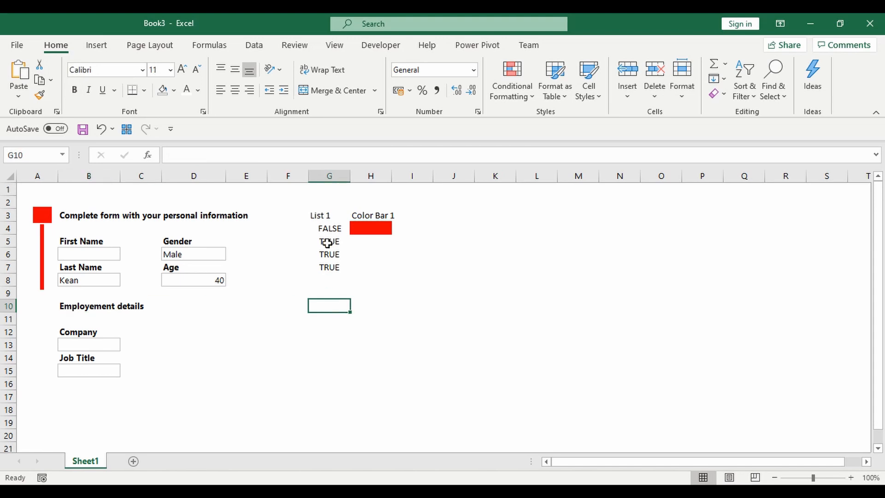
{"action": "left_click_drag", "start_coordinate": [330, 216], "coordinate": [330, 227]}
{"action": "key", "text": "ctrl+c"}
{"action": "left_click", "coordinate": [327, 304]}
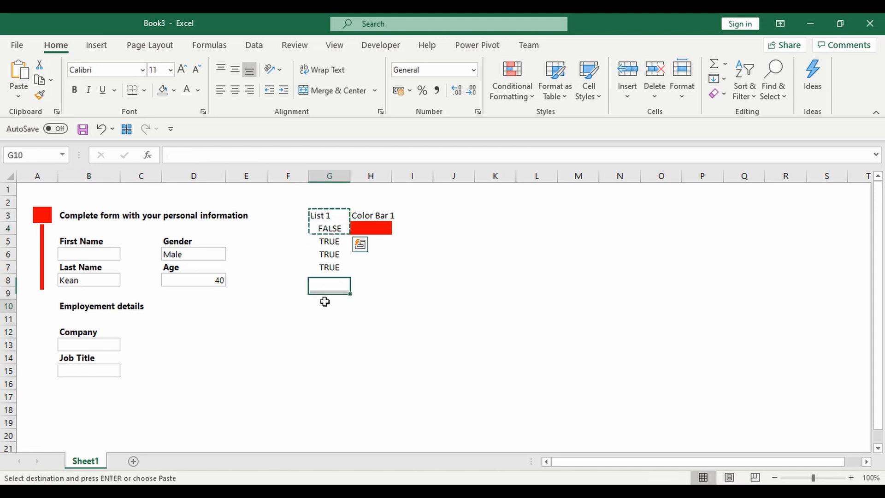
{"action": "key", "text": "ctrl+v"}
{"action": "key", "text": "F2"}
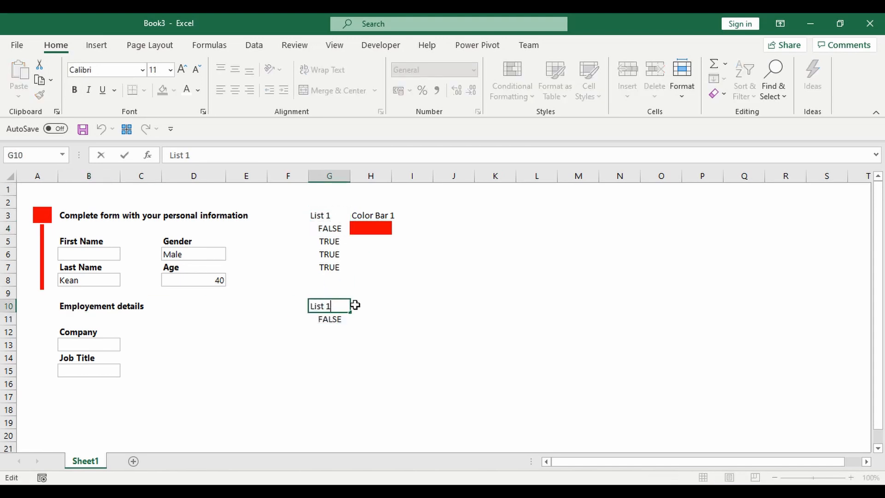
{"action": "key", "text": "Return"}
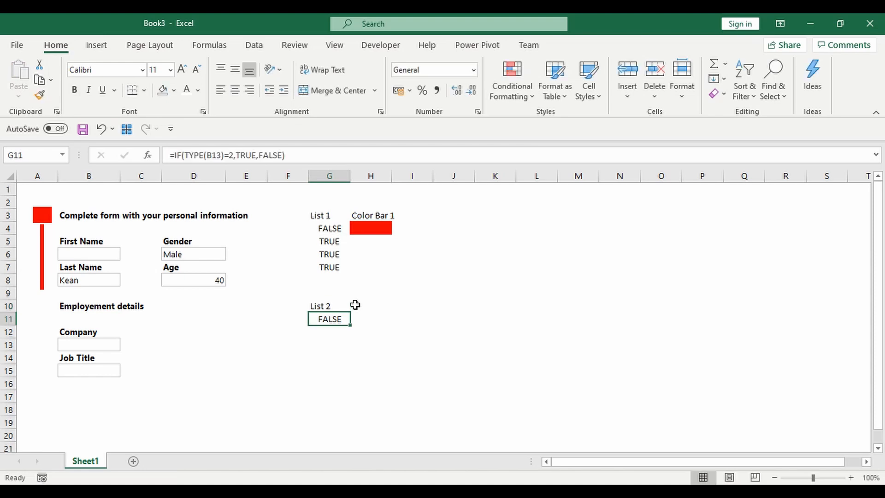
Step: Keep G11 checking the Company cell B13, and copy its formula to G12 with the reference changed to the Job Title cell B15
{"action": "left_click", "coordinate": [222, 154]}
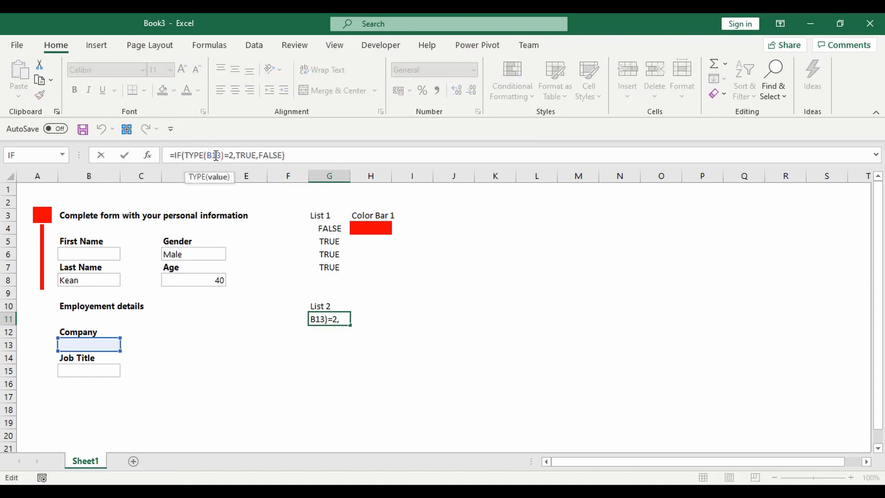
{"action": "double_click", "coordinate": [216, 155]}
{"action": "key", "text": "Return"}
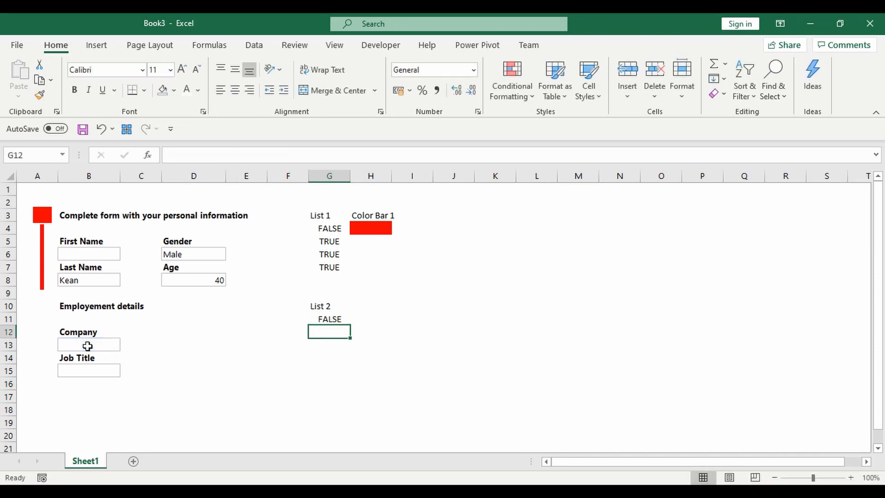
{"action": "key", "text": "ctrl+d"}
{"action": "key", "text": "F2"}
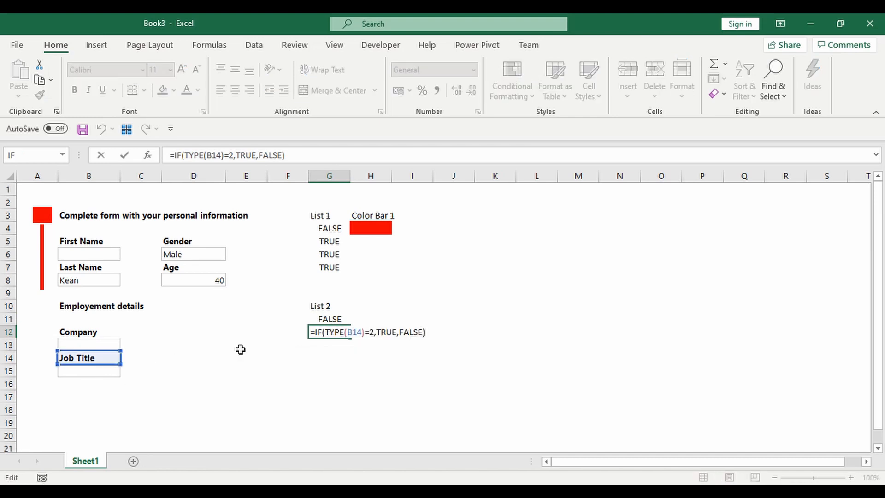
{"action": "left_click", "coordinate": [96, 371]}
{"action": "key", "text": "ctrl+Return"}
Step: Enter Youtube in the Company field B13 and Analyst in the Job Title field B15
{"action": "key", "text": "Left"}
{"action": "key", "text": "Left"}
{"action": "key", "text": "Left"}
{"action": "key", "text": "Left"}
{"action": "key", "text": "Left"}
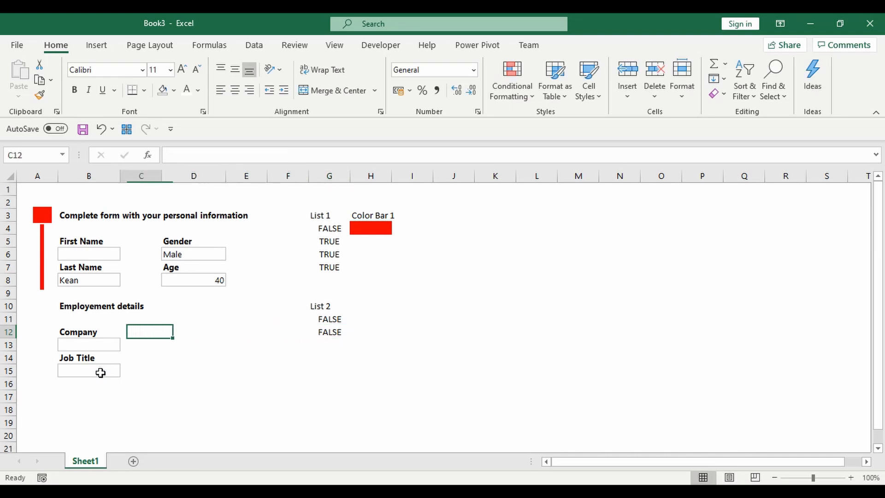
{"action": "key", "text": "Down"}
{"action": "type", "text": "You"}
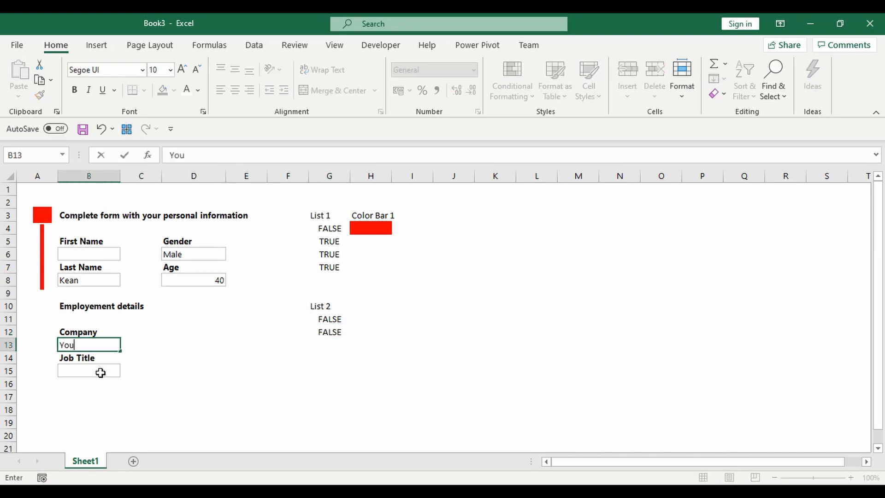
{"action": "type", "text": "tube"}
{"action": "key", "text": "Return"}
{"action": "left_click", "coordinate": [101, 373]}
{"action": "type", "text": "Analyst"}
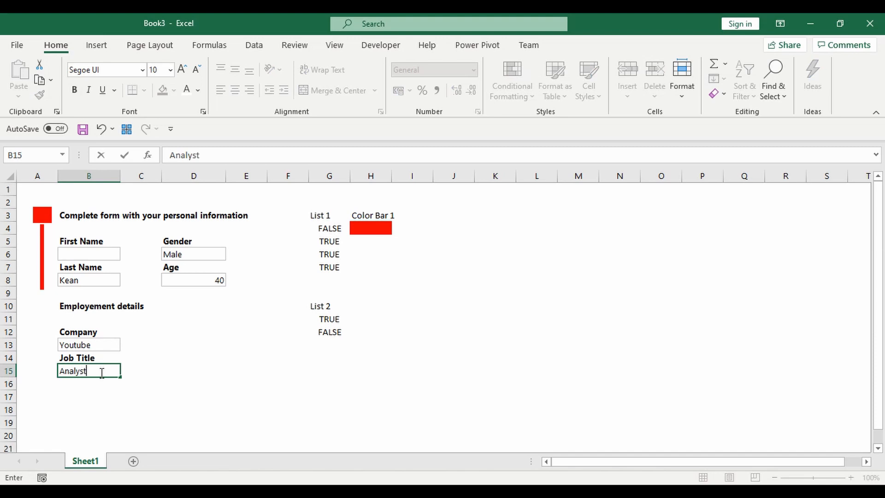
{"action": "key", "text": "ctrl+Return"}
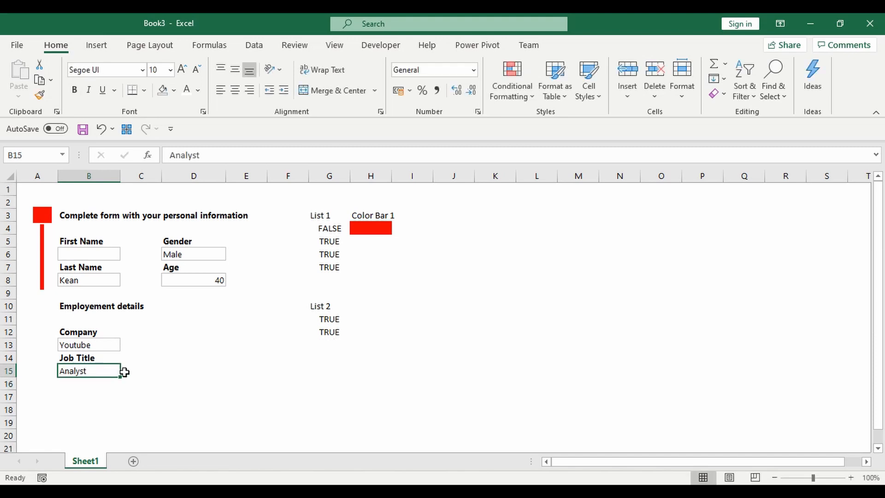
Step: Copy the Color Bar 1 heading and its formula cell from H3:H4 to H10:H11, and rename the copied heading Color Bar 2
{"action": "left_click_drag", "start_coordinate": [328, 318], "coordinate": [334, 328]}
{"action": "left_click", "coordinate": [362, 320]}
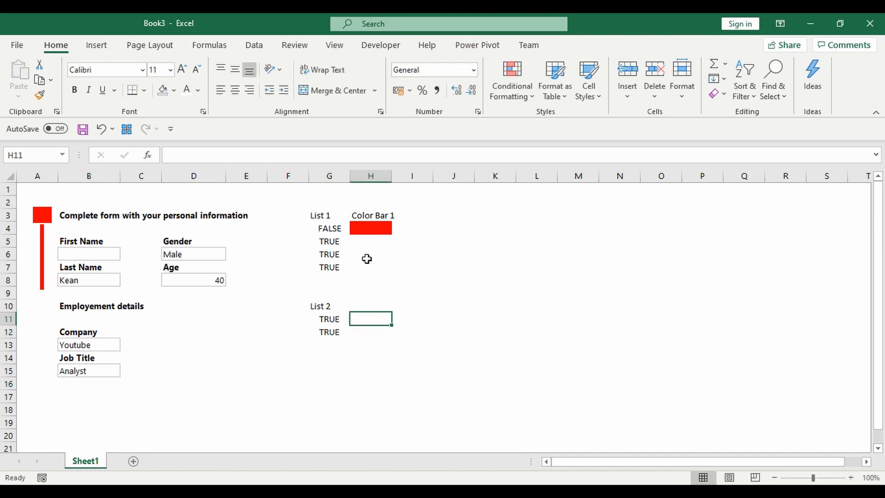
{"action": "left_click", "coordinate": [378, 218]}
{"action": "left_click_drag", "start_coordinate": [378, 218], "coordinate": [377, 223]}
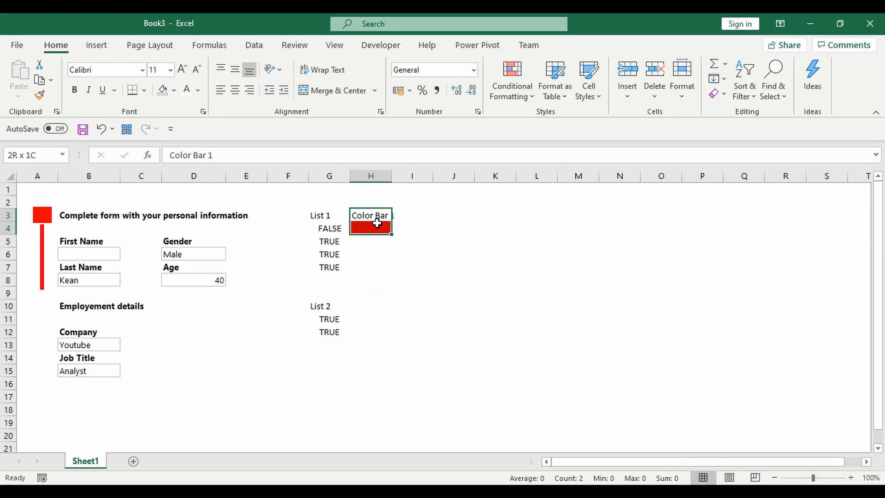
{"action": "key", "text": "ctrl+c"}
{"action": "left_click", "coordinate": [368, 304]}
{"action": "key", "text": "ctrl+v"}
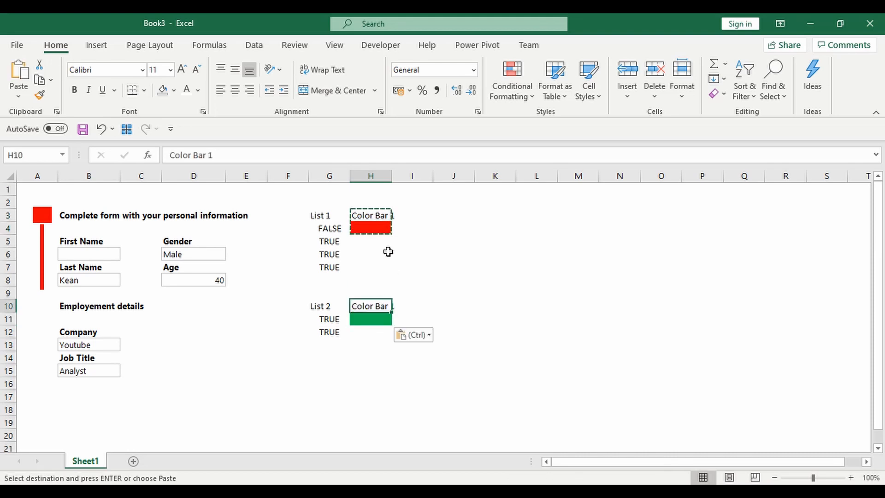
{"action": "left_click", "coordinate": [280, 155]}
{"action": "key", "text": "BackSpace"}
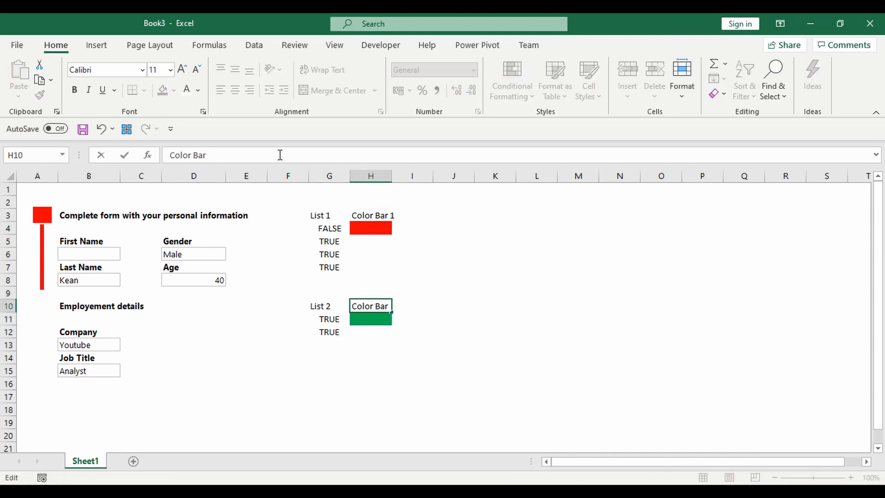
{"action": "type", "text": "2"}
{"action": "left_click", "coordinate": [371, 306]}
Step: Review the conditional formatting rules applied to the Color Bar 2 cell H11, including the definition of the green rule
{"action": "left_click_drag", "start_coordinate": [375, 305], "coordinate": [375, 314]}
{"action": "left_click", "coordinate": [380, 319]}
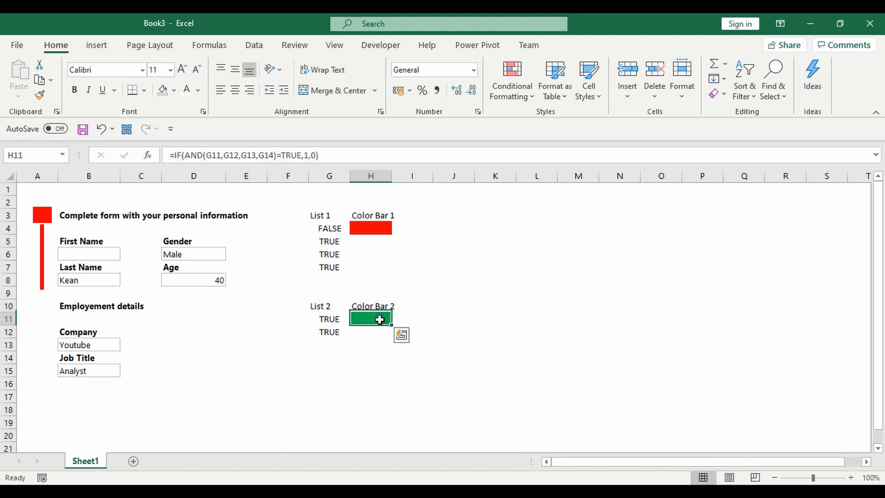
{"action": "left_click", "coordinate": [505, 93]}
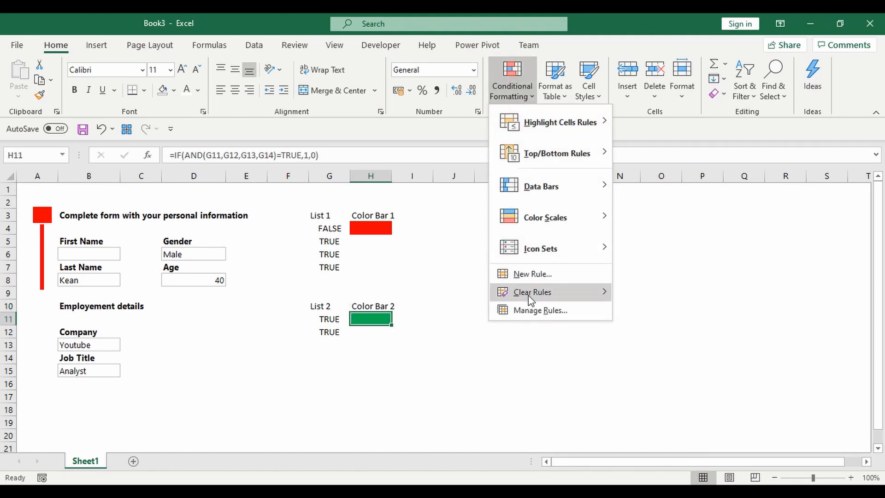
{"action": "left_click", "coordinate": [535, 311]}
{"action": "left_click", "coordinate": [689, 332]}
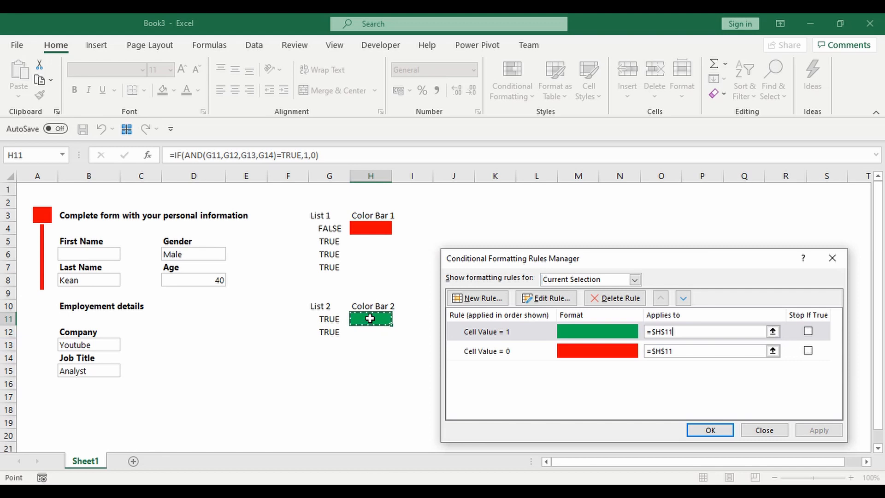
{"action": "left_click", "coordinate": [548, 298]}
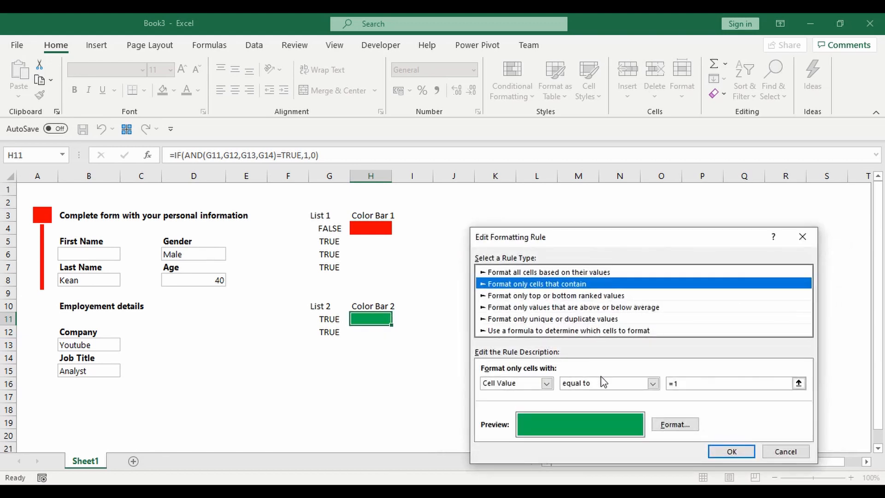
{"action": "left_click", "coordinate": [786, 452]}
{"action": "left_click", "coordinate": [767, 431]}
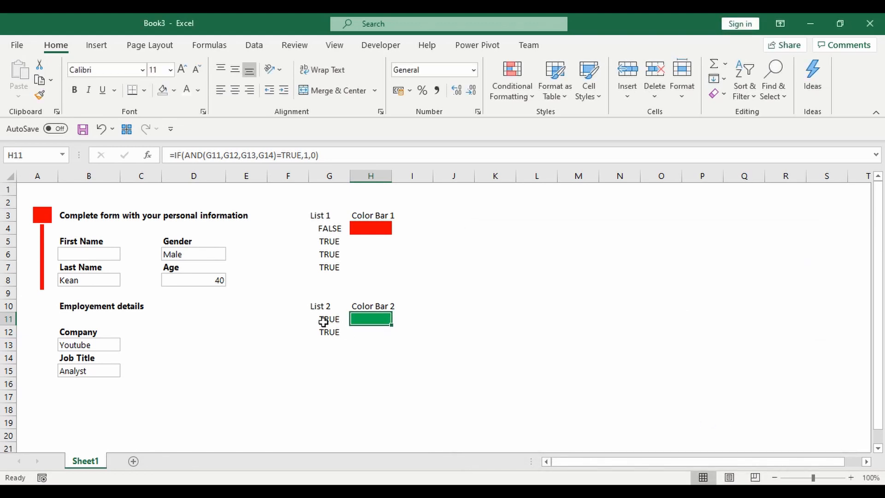
Step: Clear the Company field B13 and re-enter Youtube to test Color Bar 2
{"action": "left_click", "coordinate": [103, 341]}
{"action": "type", "text": "Yout"}
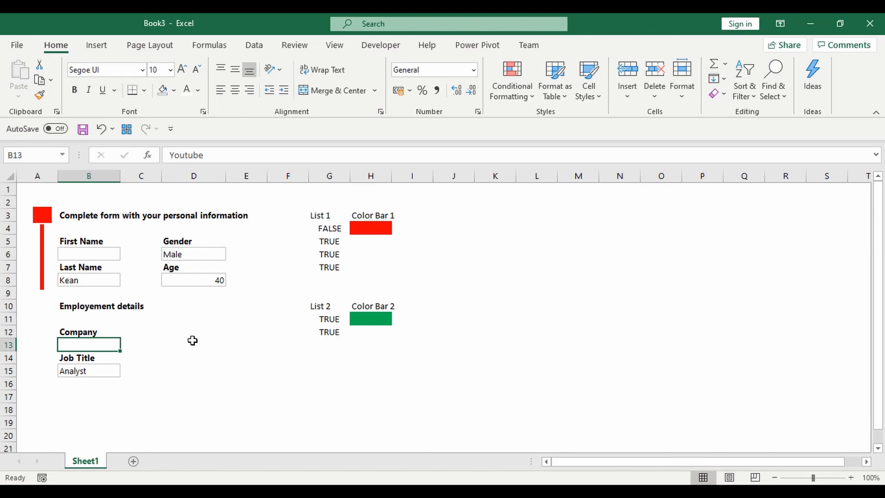
{"action": "type", "text": "ube"}
{"action": "key", "text": "Return"}
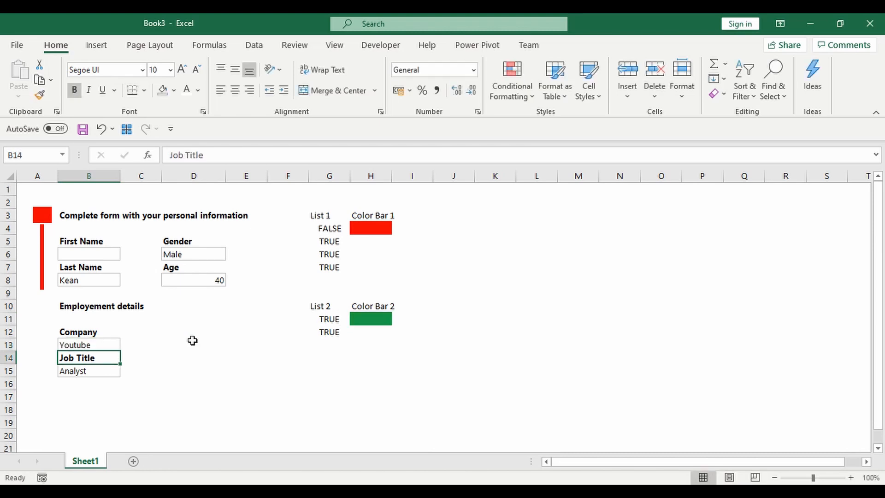
{"action": "key", "text": "Up"}
Step: Paste cell H11 as a linked picture, about 0.61 by 0.69 cm, in column A beside the Employement details heading
{"action": "left_click", "coordinate": [367, 320]}
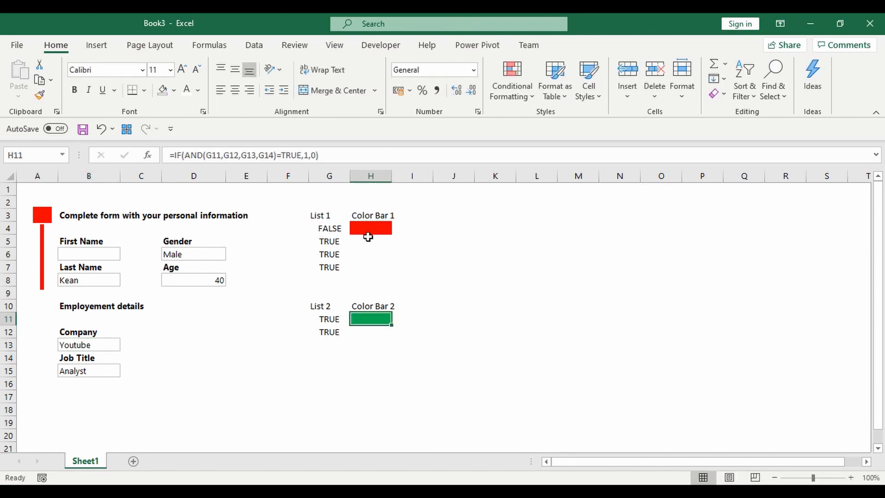
{"action": "key", "text": "ctrl+c"}
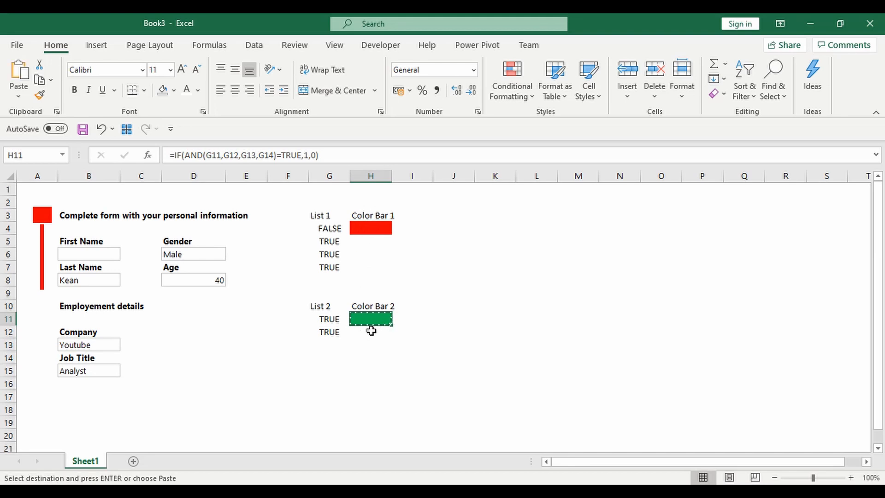
{"action": "left_click", "coordinate": [18, 93]}
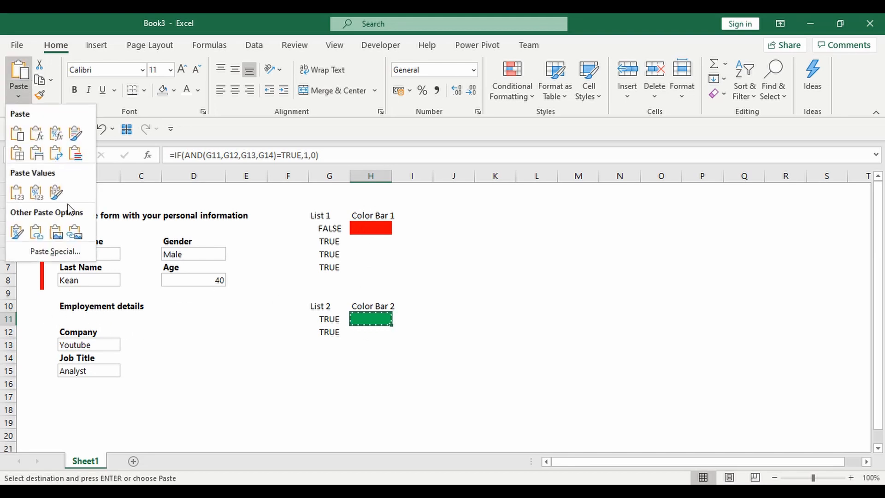
{"action": "left_click", "coordinate": [76, 234]}
{"action": "left_click_drag", "start_coordinate": [381, 325], "coordinate": [48, 321]}
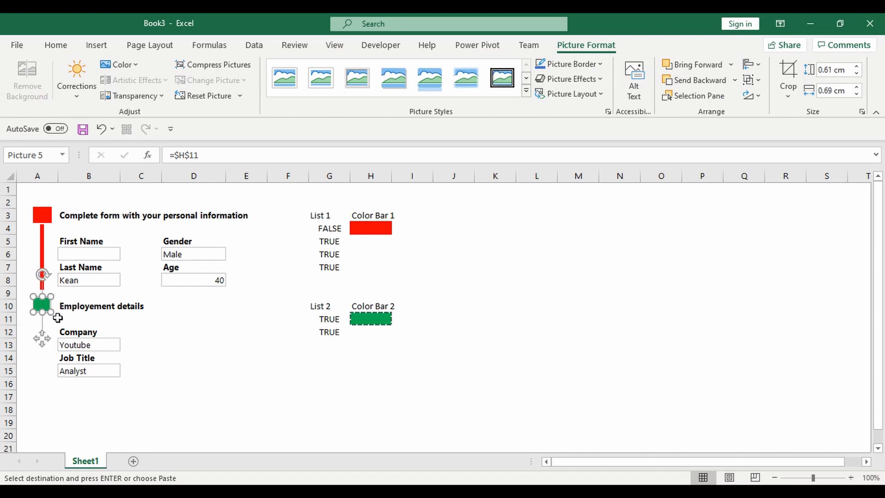
{"action": "key", "text": "Escape"}
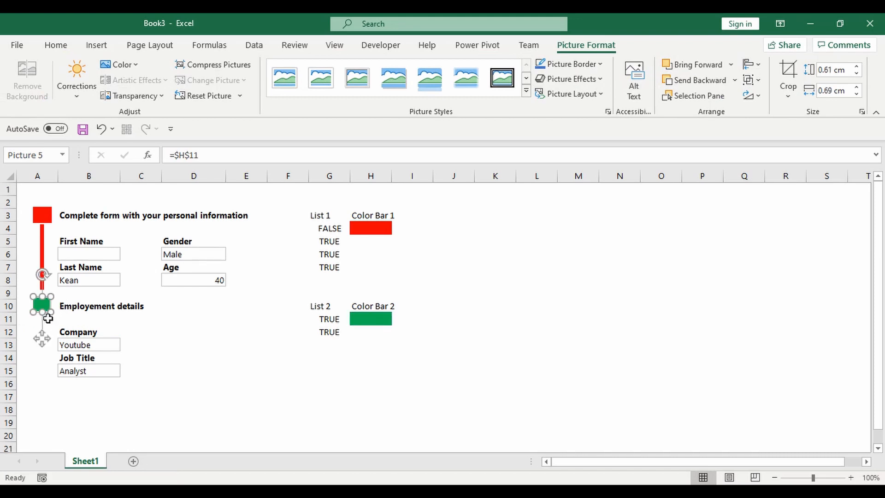
Step: Duplicate the H11 linked picture and reshape the copy into a tall, narrow bar beside the employment fields, spanning rows 11 to 15
{"action": "left_click_drag", "start_coordinate": [48, 318], "coordinate": [52, 329], "text": "ctrl"}
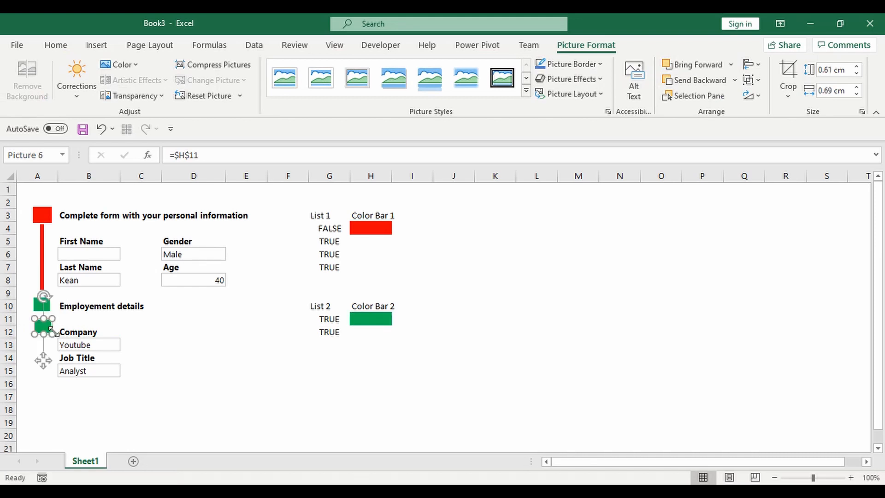
{"action": "left_click", "coordinate": [43, 302]}
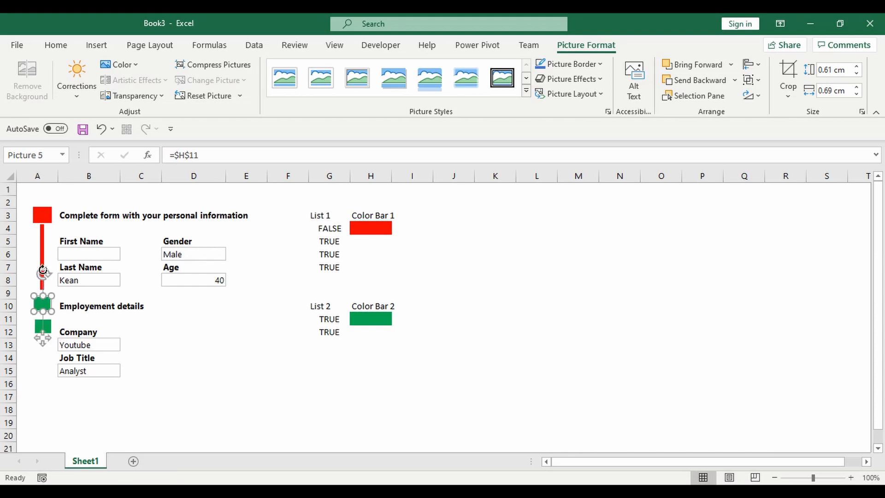
{"action": "left_click_drag", "start_coordinate": [43, 255], "coordinate": [43, 259]}
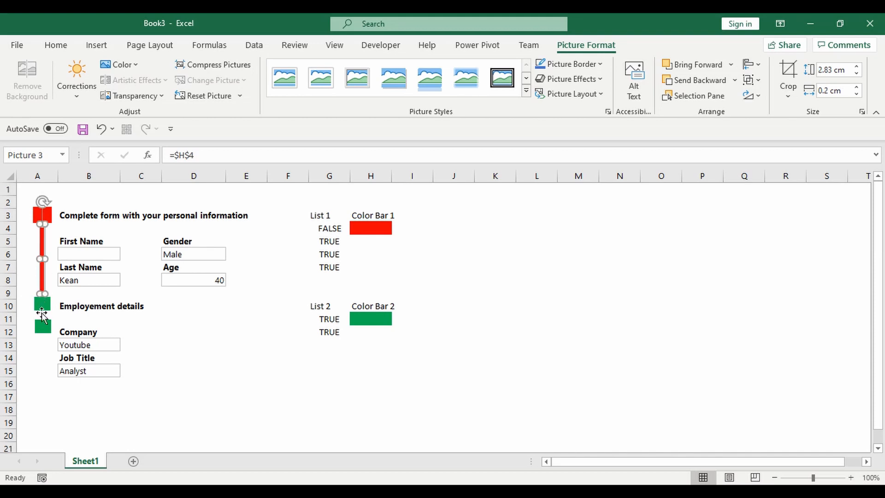
{"action": "left_click", "coordinate": [48, 328]}
{"action": "left_click_drag", "start_coordinate": [49, 334], "coordinate": [43, 389]}
{"action": "left_click_drag", "start_coordinate": [55, 356], "coordinate": [45, 324]}
Step: Slim down the tall linked picture beside the personal fields to resemble the employment section's bar
{"action": "left_click", "coordinate": [43, 258]}
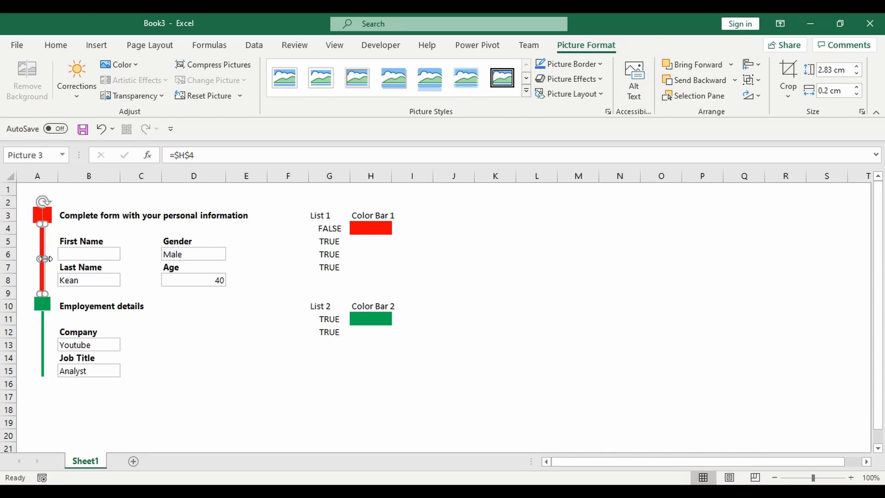
{"action": "left_click_drag", "start_coordinate": [43, 259], "coordinate": [41, 246]}
{"action": "key", "text": "Escape"}
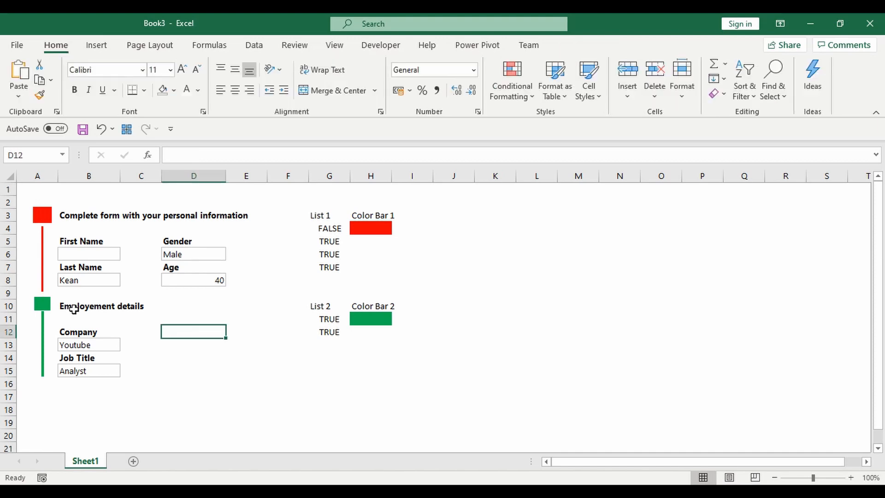
Step: Clear the entries in the Company field B13 and the Job Title field B15
{"action": "left_click_drag", "start_coordinate": [69, 307], "coordinate": [97, 366]}
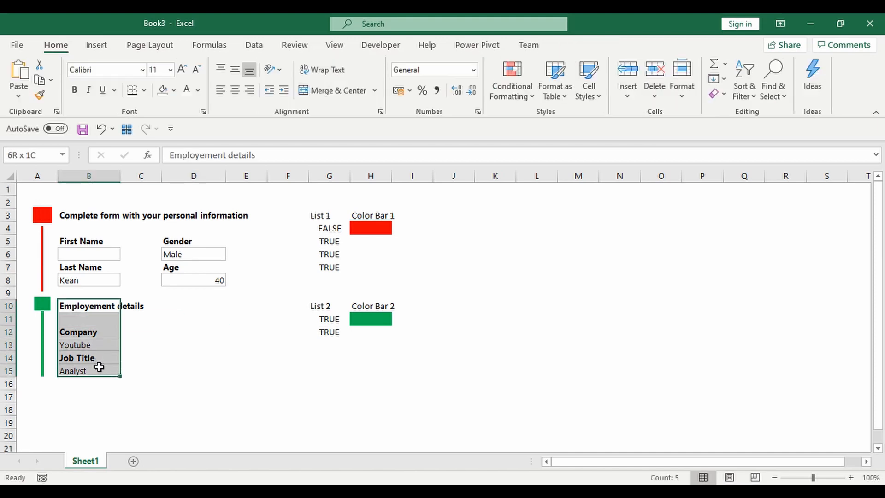
{"action": "left_click", "coordinate": [93, 255]}
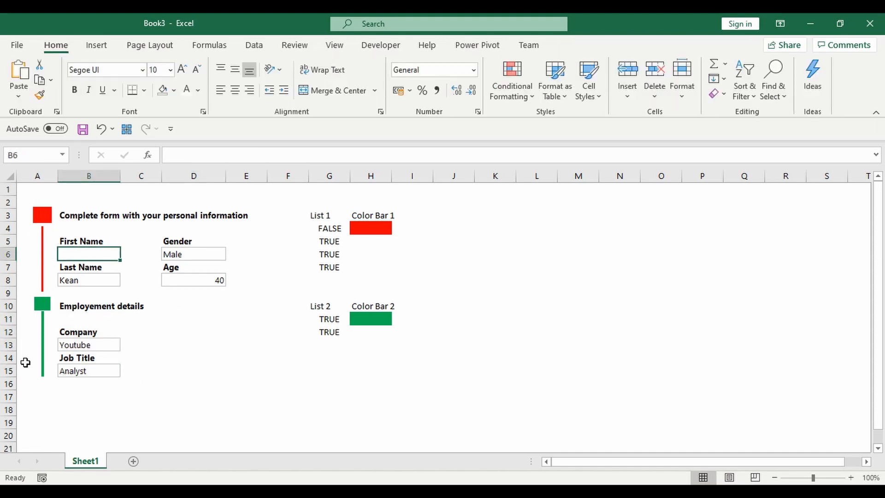
{"action": "left_click", "coordinate": [88, 344]}
{"action": "key", "text": "Delete"}
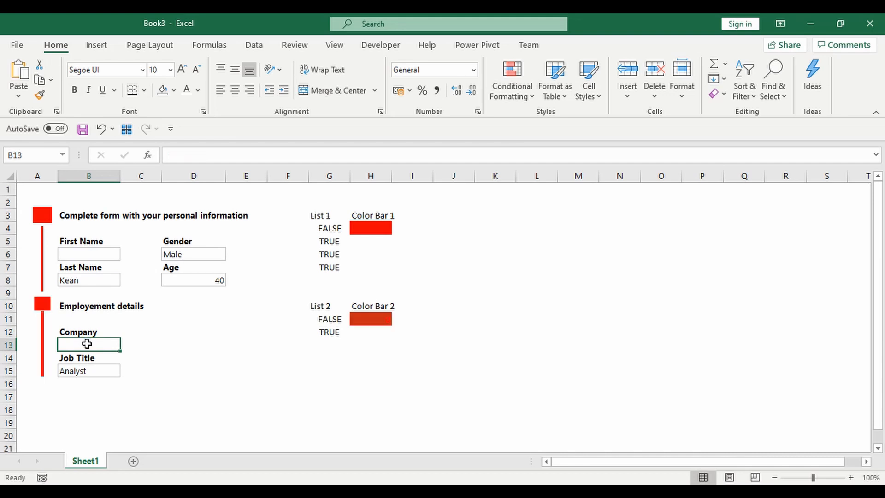
{"action": "key", "text": "Down"}
{"action": "key", "text": "Down"}
{"action": "key", "text": "Delete"}
Step: Clear the remaining personal entries in the Last Name, Gender and Age fields
{"action": "key", "text": "Up"}
{"action": "key", "text": "Up"}
{"action": "key", "text": "Up"}
{"action": "key", "text": "Up"}
{"action": "key", "text": "Up"}
{"action": "key", "text": "Up"}
{"action": "key", "text": "Up"}
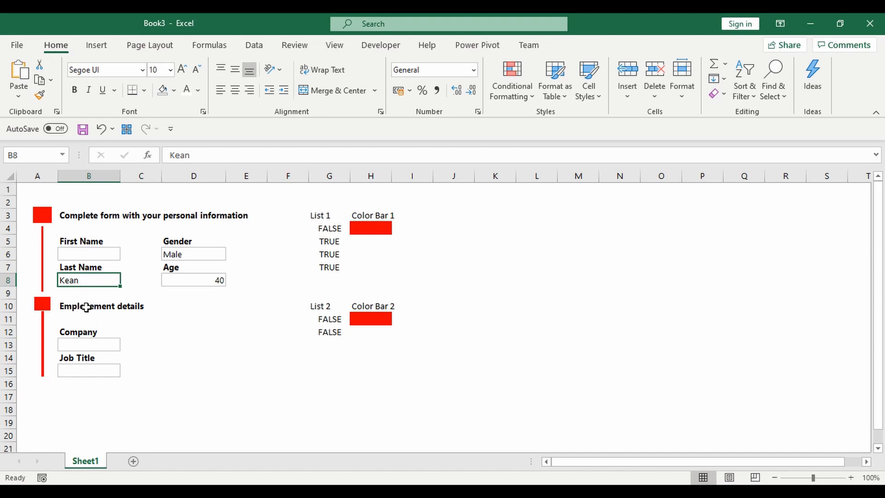
{"action": "key", "text": "Delete"}
{"action": "key", "text": "Up"}
{"action": "key", "text": "Right"}
{"action": "key", "text": "Right"}
{"action": "key", "text": "Up"}
{"action": "key", "text": "Delete"}
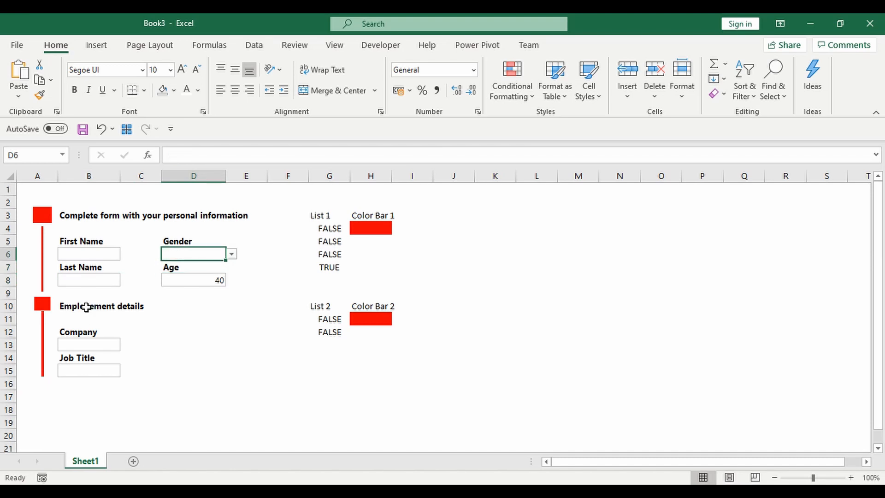
{"action": "key", "text": "Down"}
{"action": "key", "text": "Down"}
{"action": "key", "text": "Delete"}
{"action": "key", "text": "Left"}
{"action": "key", "text": "Up"}
{"action": "key", "text": "Left"}
{"action": "key", "text": "Up"}
{"action": "key", "text": "Up"}
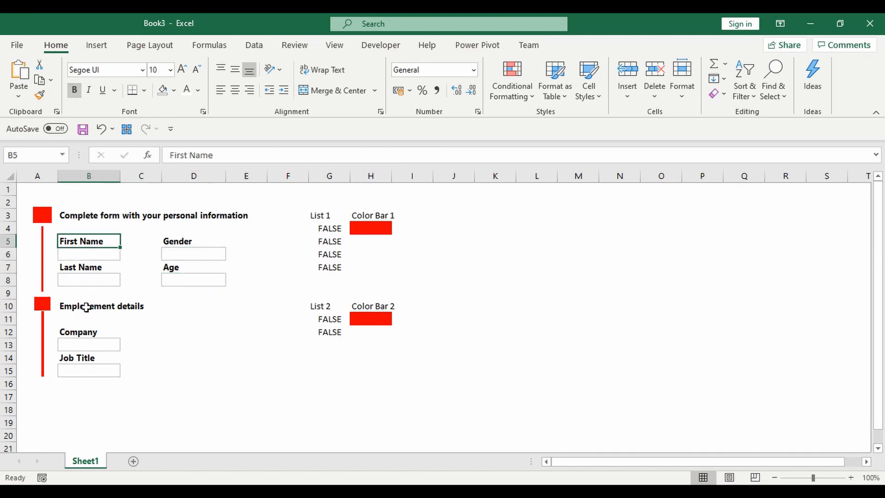
{"action": "key", "text": "Up"}
{"action": "key", "text": "Up"}
{"action": "key", "text": "Up"}
Step: Create a conditional formatting rule for B10:B15 using the formula =IF($H$4=0,TRUE)
{"action": "left_click", "coordinate": [86, 307]}
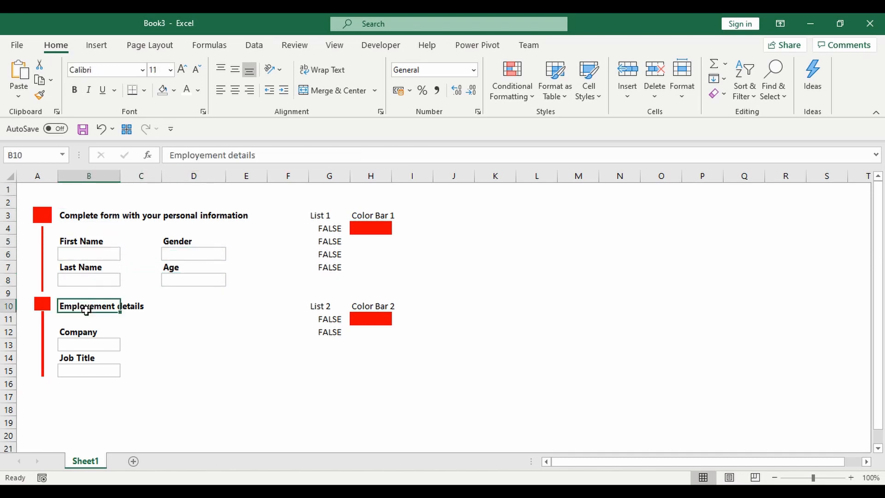
{"action": "left_click_drag", "start_coordinate": [86, 310], "coordinate": [80, 372]}
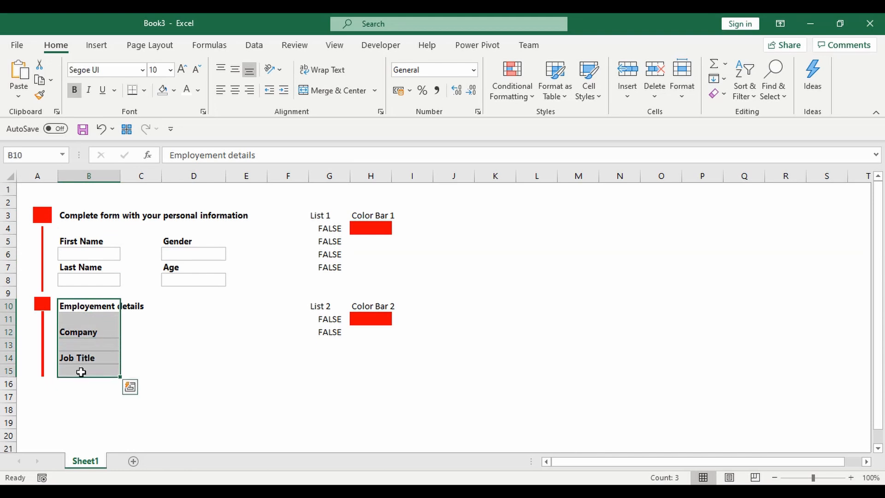
{"action": "left_click", "coordinate": [510, 99]}
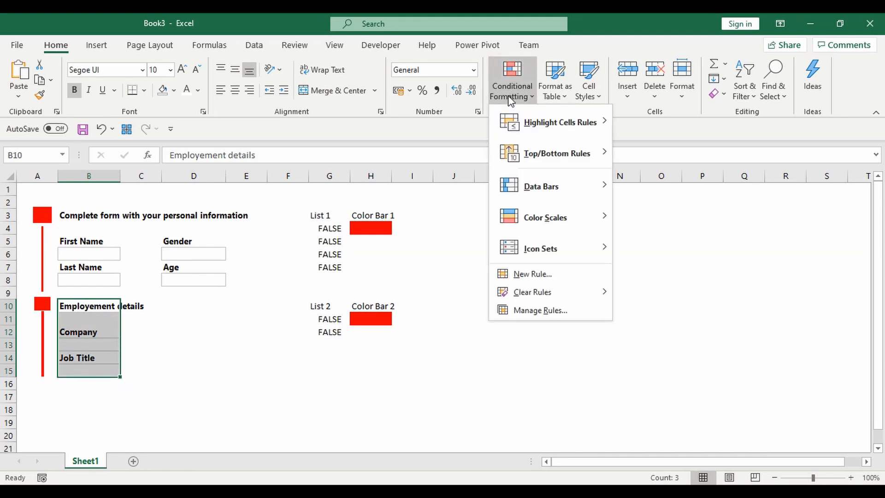
{"action": "left_click", "coordinate": [561, 312]}
{"action": "left_click", "coordinate": [482, 300]}
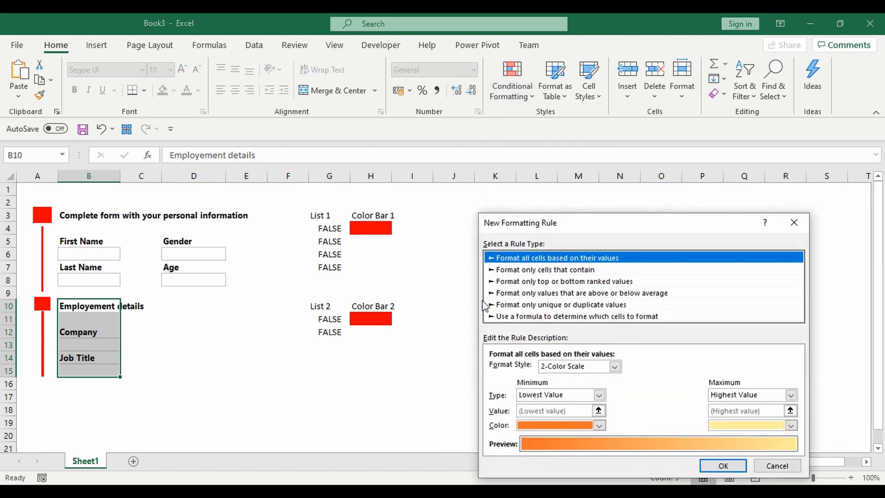
{"action": "left_click", "coordinate": [542, 318]}
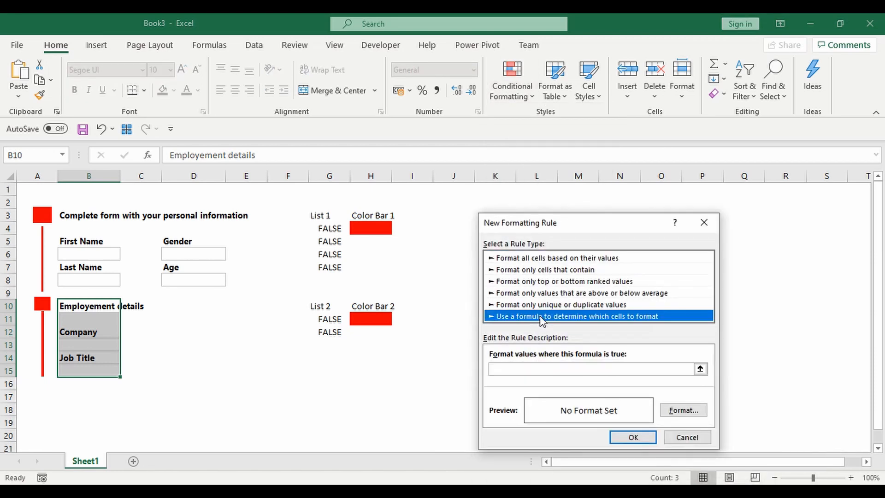
{"action": "left_click", "coordinate": [541, 369]}
{"action": "type", "text": "="}
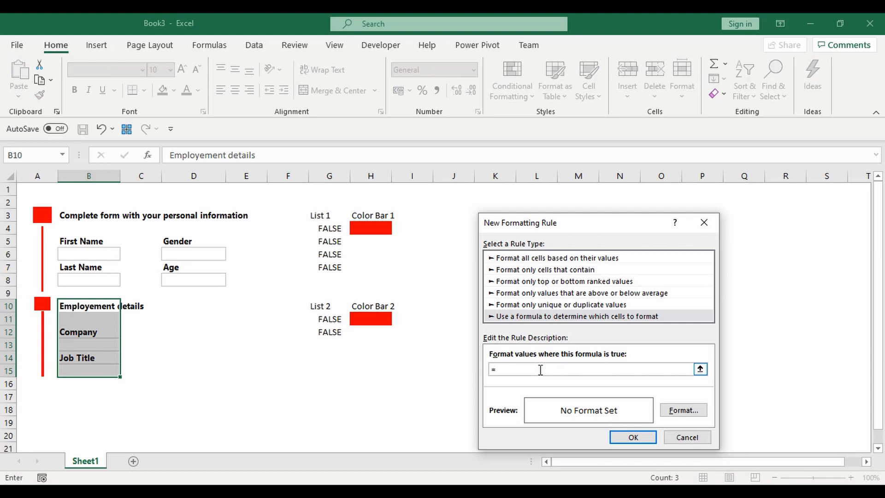
{"action": "type", "text": "IF("}
{"action": "left_click", "coordinate": [371, 228]}
{"action": "type", "text": "=0,TRUE)"}
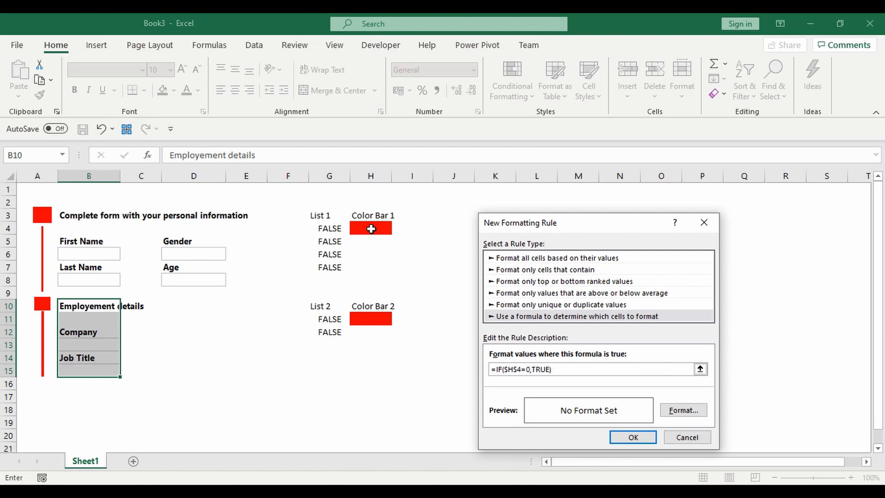
Step: Give the new rule a light grey font colour and apply it to the employment section
{"action": "left_click", "coordinate": [687, 412]}
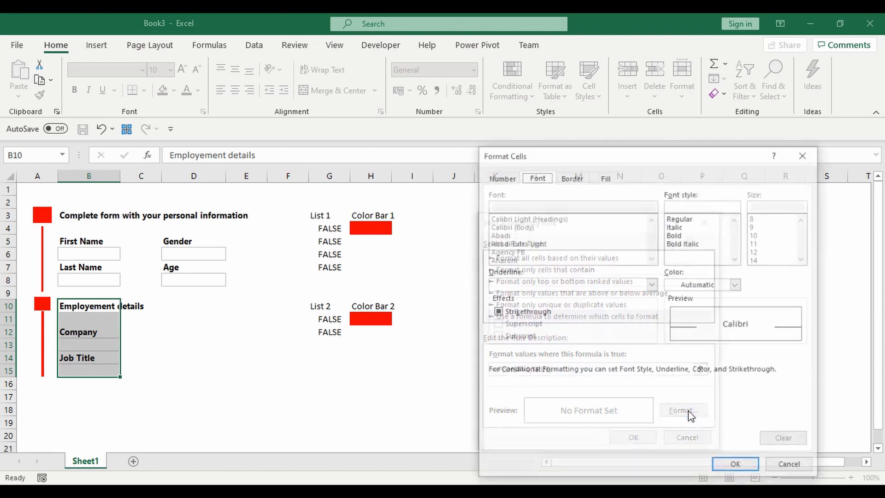
{"action": "left_click", "coordinate": [696, 289]}
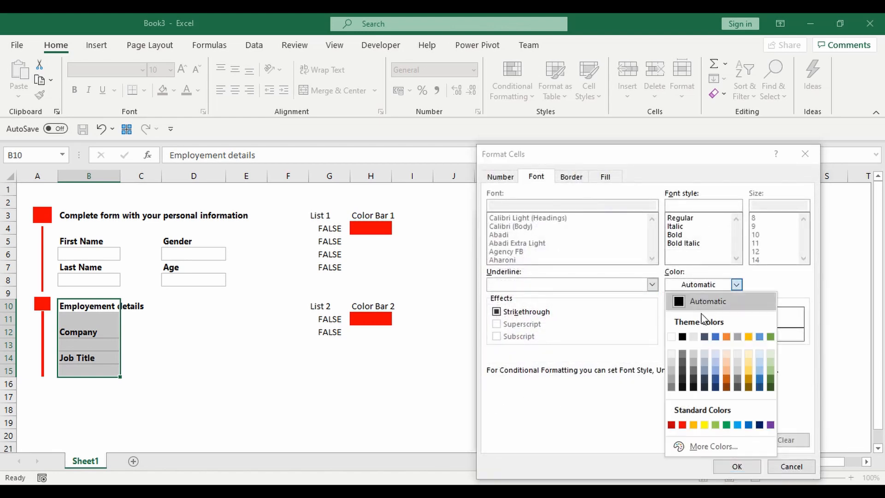
{"action": "left_click", "coordinate": [672, 371]}
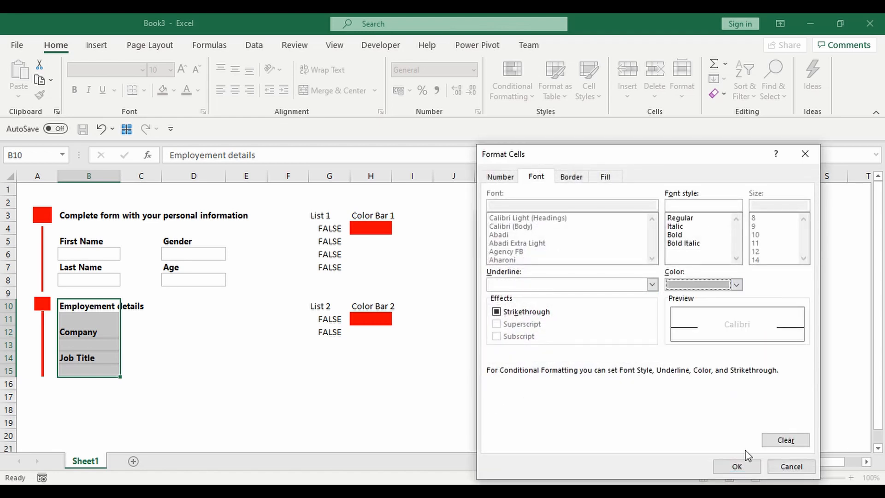
{"action": "left_click", "coordinate": [737, 466]}
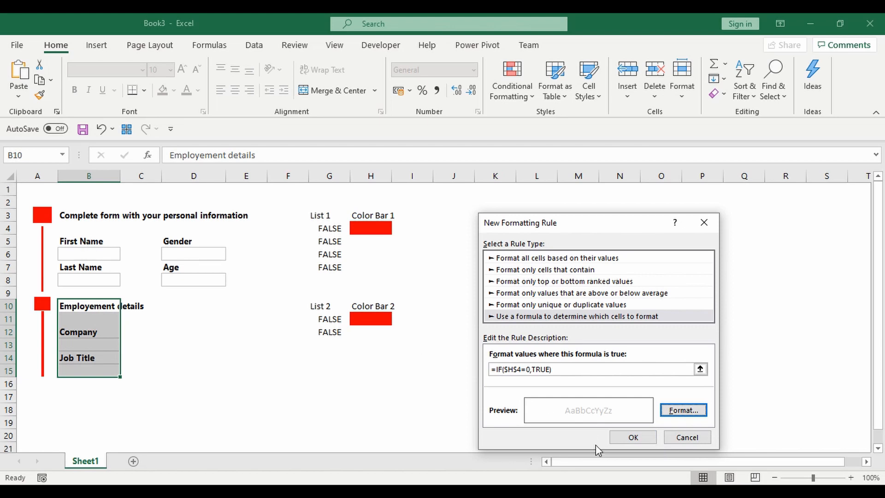
{"action": "left_click", "coordinate": [622, 437]}
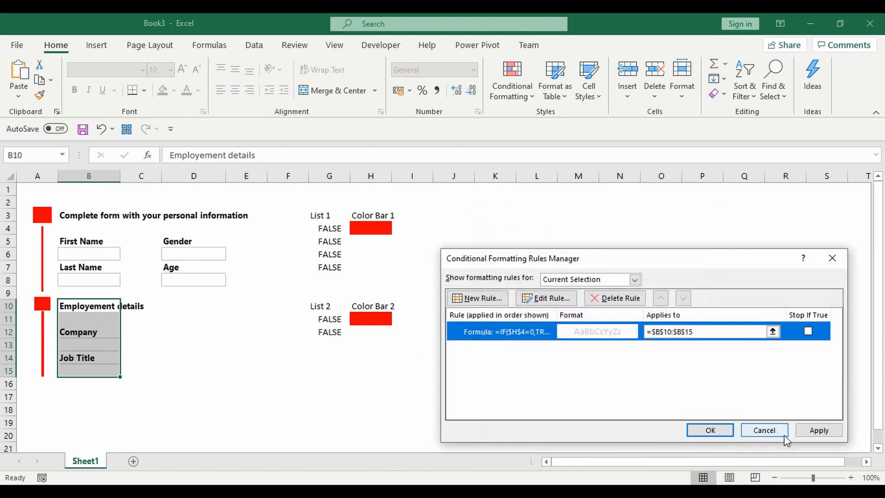
{"action": "left_click", "coordinate": [817, 430]}
{"action": "left_click", "coordinate": [712, 431]}
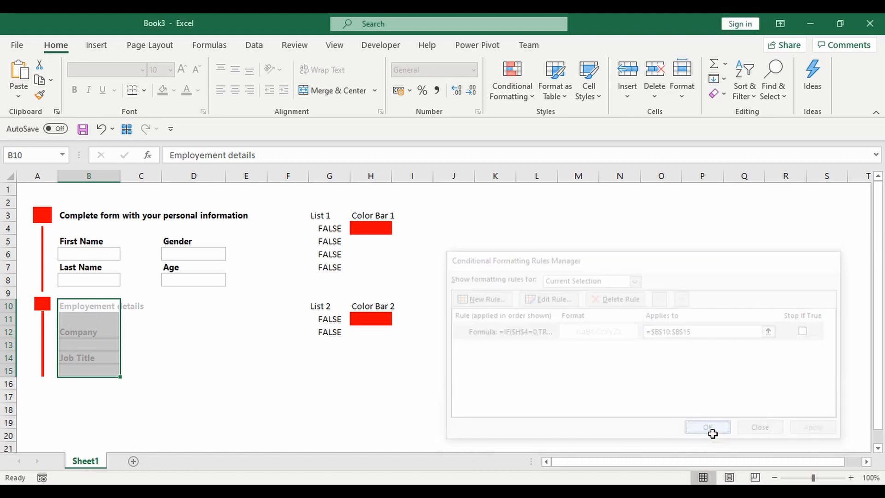
{"action": "left_click", "coordinate": [83, 310]}
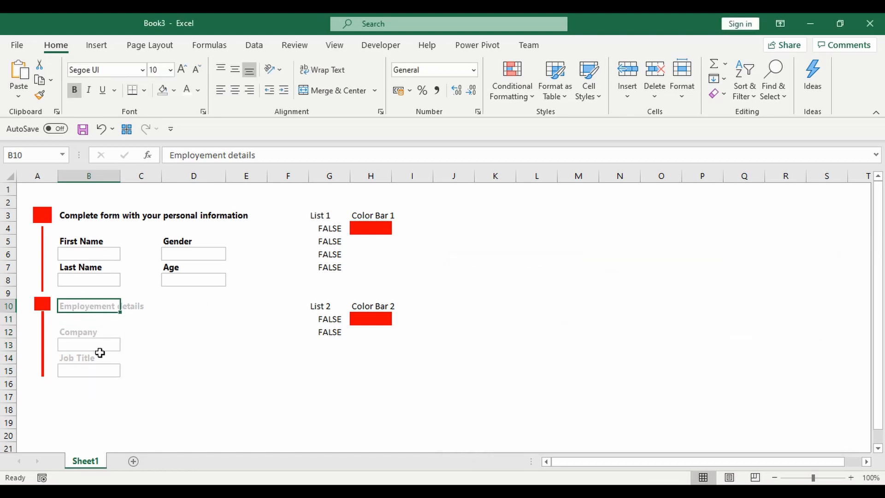
Step: Enter the person's first name in B6 and last name in B8
{"action": "left_click", "coordinate": [80, 253]}
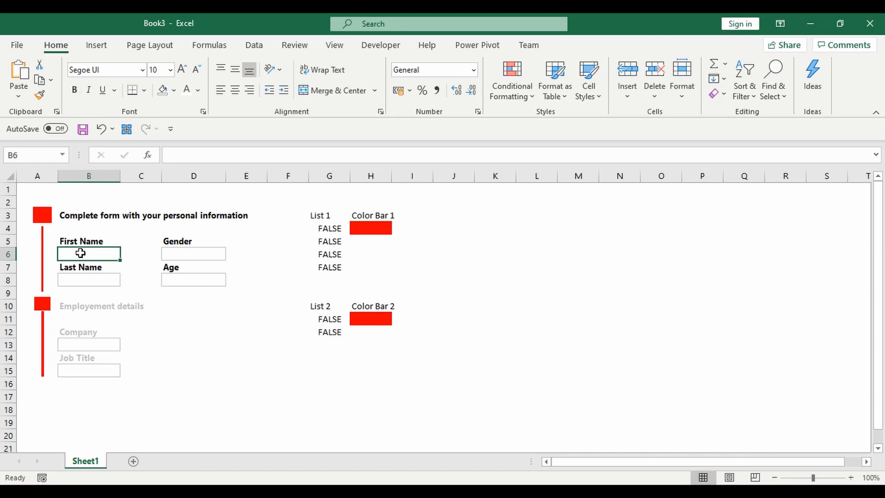
{"action": "type", "text": "Joh"}
{"action": "key", "text": "Return"}
{"action": "key", "text": "Return"}
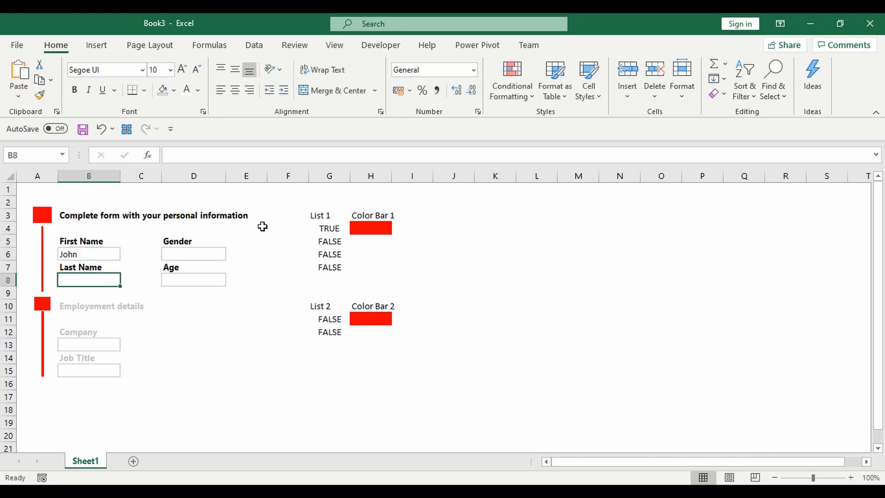
{"action": "type", "text": "Kean"}
{"action": "key", "text": "Return"}
Step: Choose Male from the list in the Gender field D6
{"action": "key", "text": "Up"}
{"action": "key", "text": "Right"}
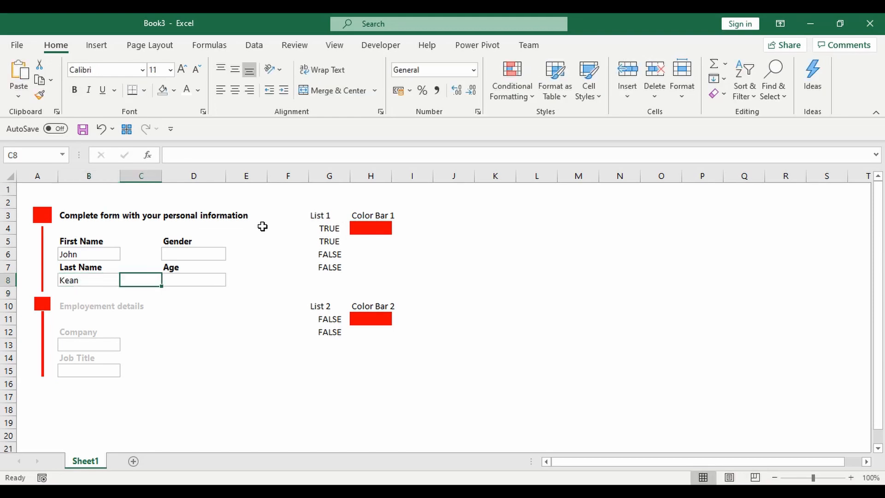
{"action": "key", "text": "Up"}
{"action": "key", "text": "Up"}
{"action": "key", "text": "Right"}
{"action": "key", "text": "Up"}
{"action": "key", "text": "Down"}
{"action": "key", "text": "alt+Down"}
{"action": "key", "text": "Down"}
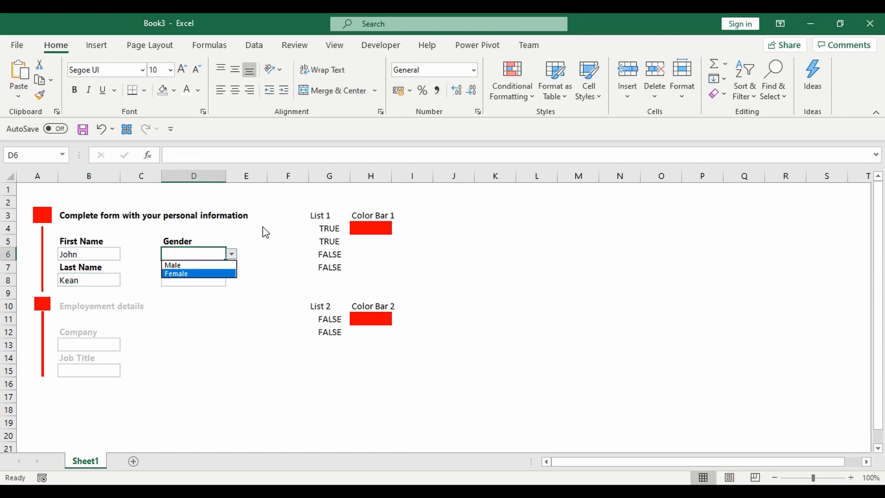
{"action": "key", "text": "Up"}
{"action": "key", "text": "Return"}
Step: Enter 40 in the Age field D8
{"action": "key", "text": "Down"}
{"action": "key", "text": "Down"}
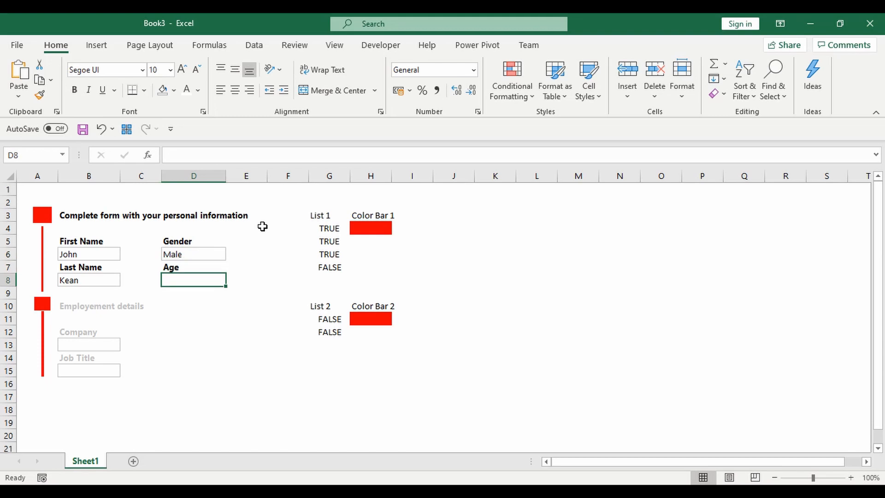
{"action": "type", "text": "40"}
{"action": "key", "text": "Return"}
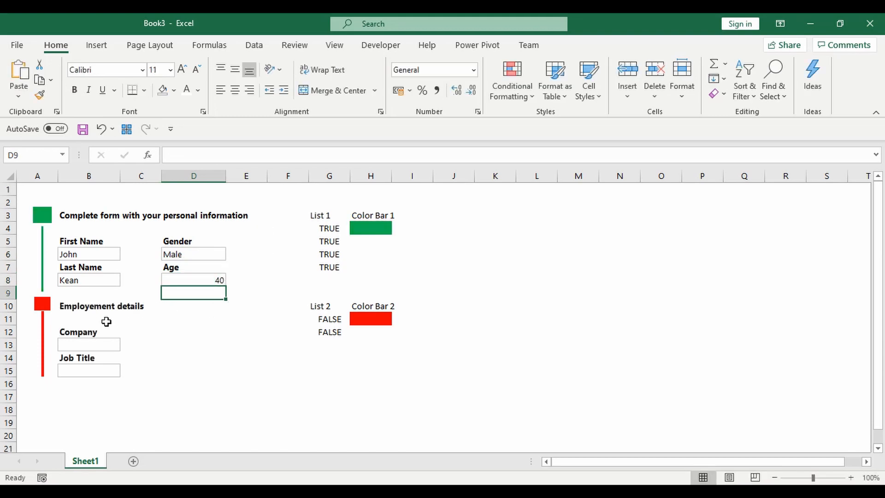
Step: Clear the Age entry in D8 and enter 40 again to test the employment section's formatting
{"action": "left_click", "coordinate": [201, 279]}
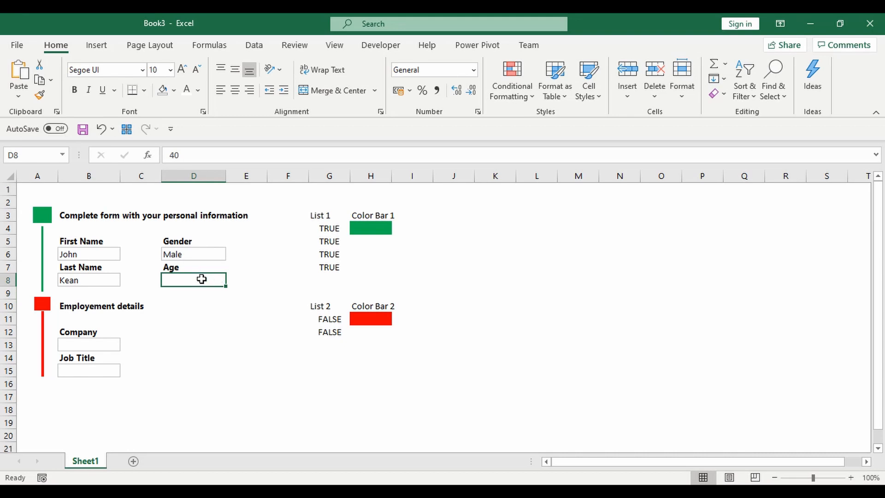
{"action": "key", "text": "Delete"}
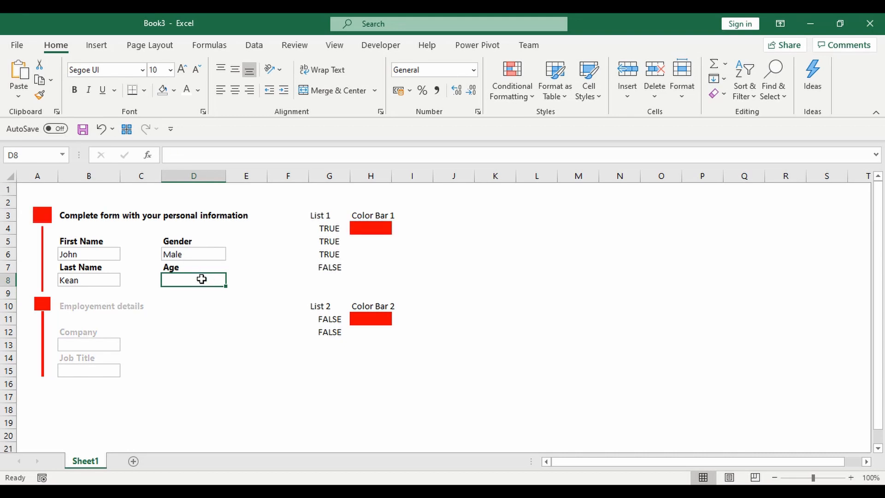
{"action": "type", "text": "4"}
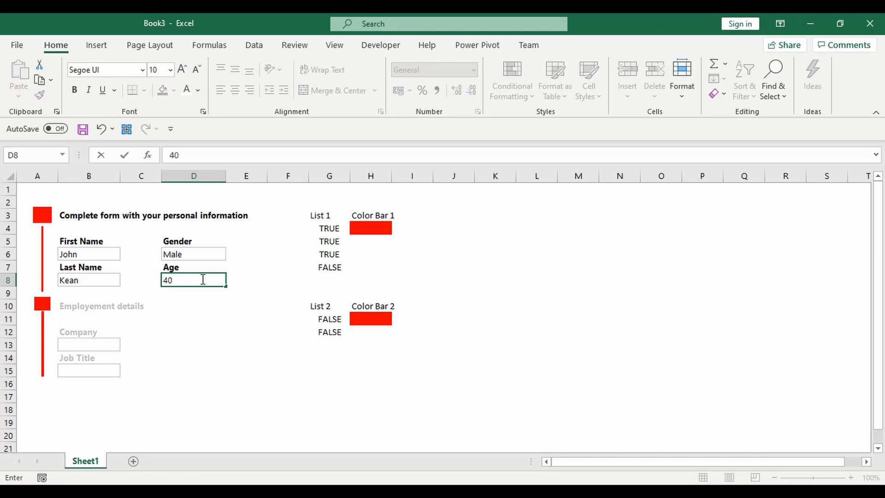
{"action": "type", "text": "0"}
{"action": "key", "text": "Return"}
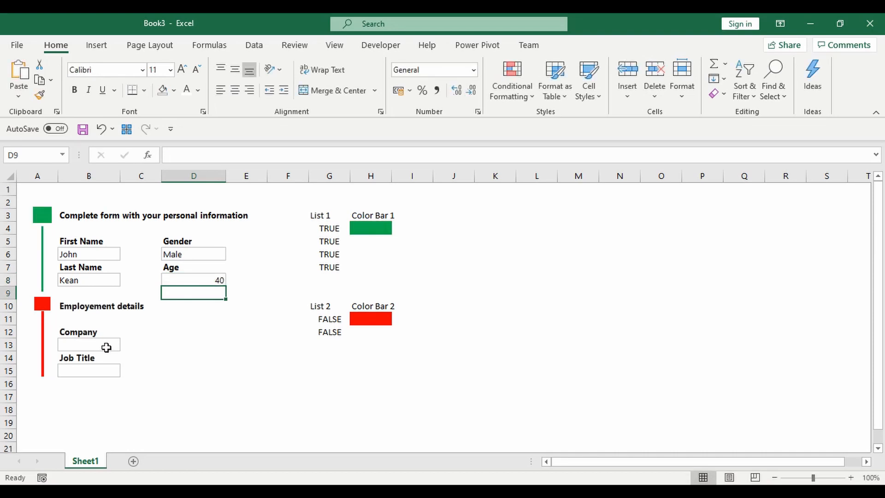
Step: Fill in the employment details with Youtube as the company in B13 and Analyst as the job title in B15
{"action": "type", "text": "w"}
{"action": "key", "text": "Escape"}
{"action": "left_click", "coordinate": [95, 344]}
{"action": "type", "text": "Youtube"}
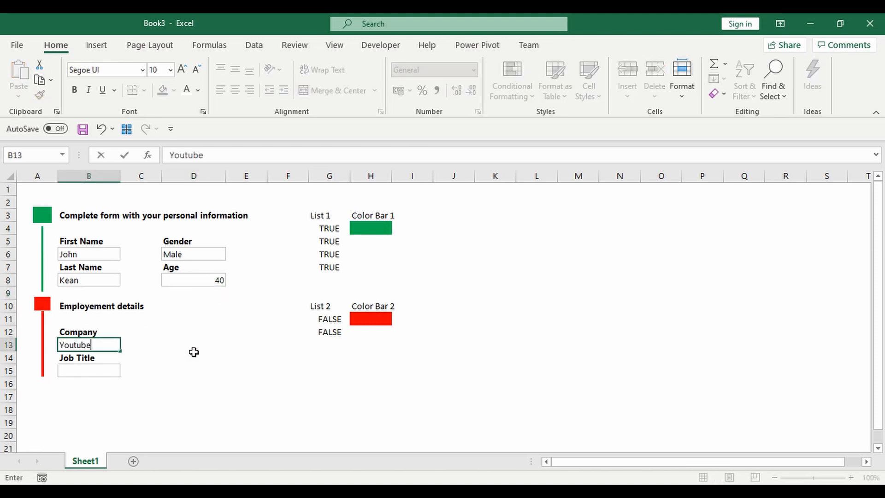
{"action": "key", "text": "Return"}
{"action": "key", "text": "Return"}
{"action": "type", "text": "ANal"}
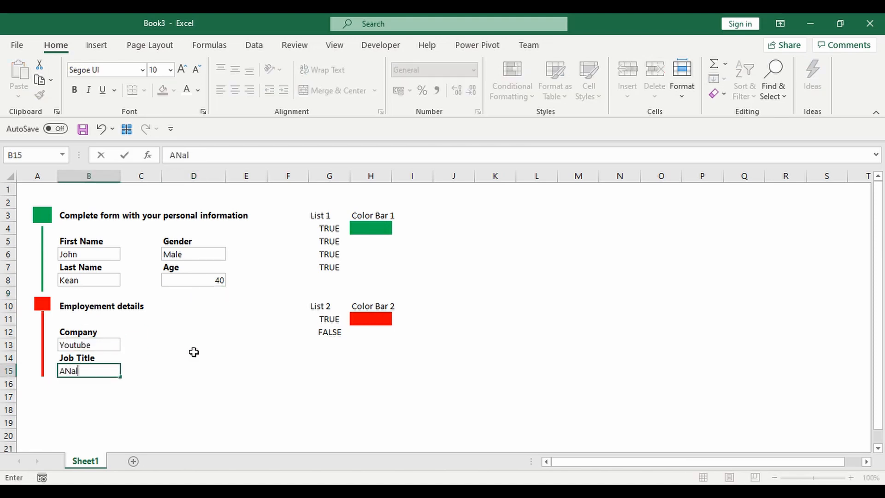
{"action": "type", "text": "nalyst"}
{"action": "key", "text": "ctrl+Return"}
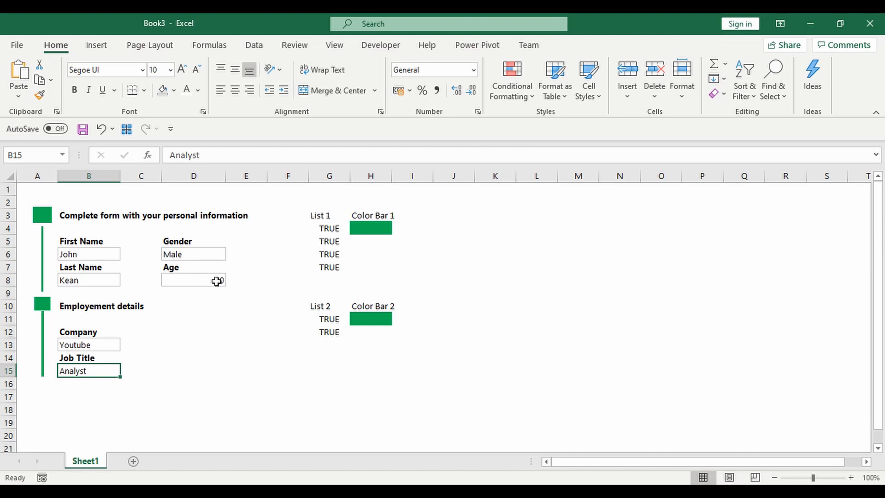
{"action": "left_click", "coordinate": [371, 189]}
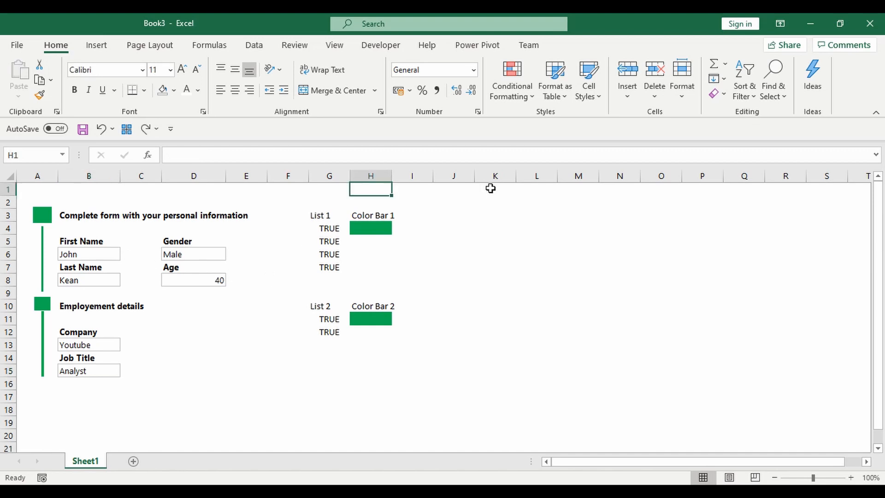
{"action": "left_click", "coordinate": [531, 84]}
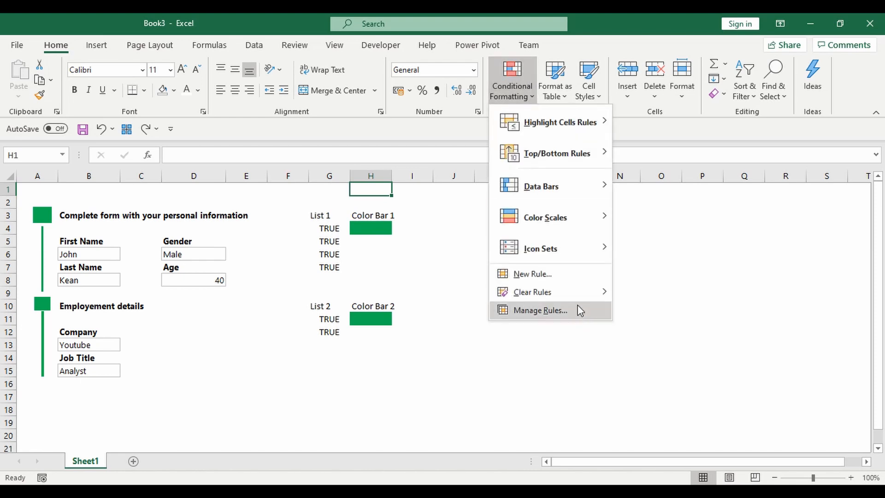
{"action": "left_click", "coordinate": [59, 216]}
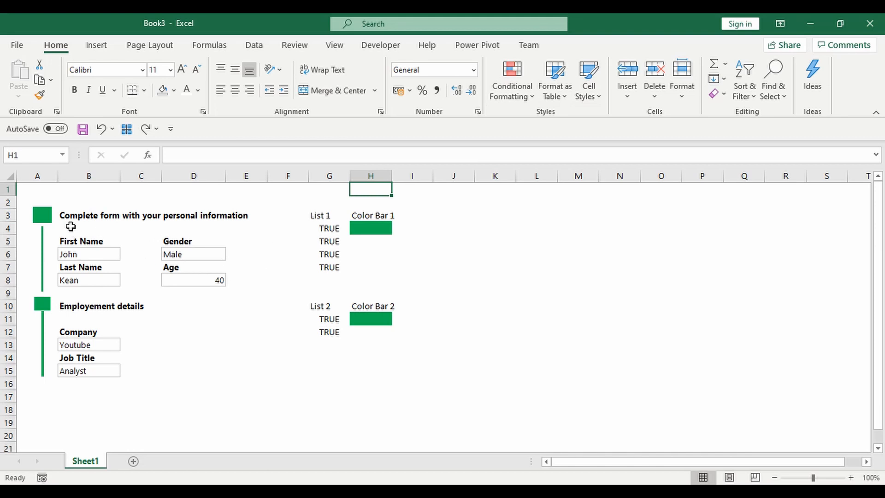
Step: Delete all four linked pictures, the two squares and two vertical bars, in column A
{"action": "left_click", "coordinate": [43, 216]}
{"action": "left_click", "coordinate": [46, 282], "text": "ctrl"}
{"action": "left_click", "coordinate": [43, 307], "text": "ctrl"}
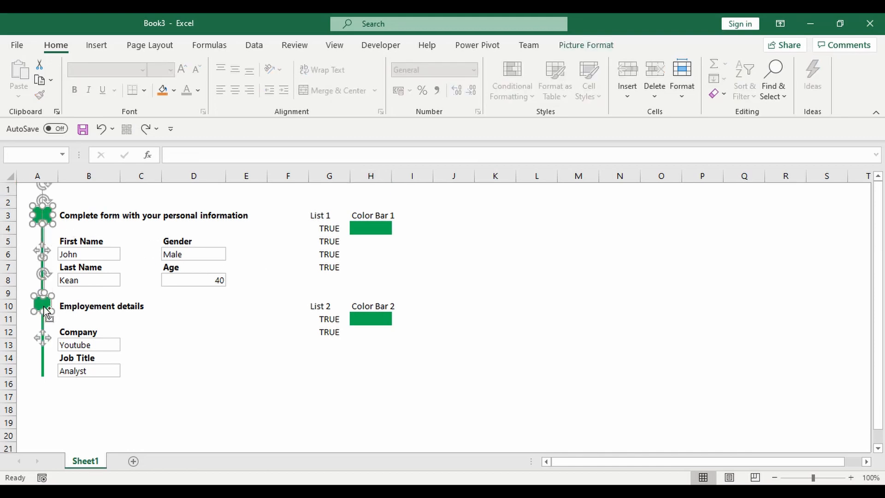
{"action": "left_click", "coordinate": [46, 359], "text": "ctrl"}
{"action": "key", "text": "Delete"}
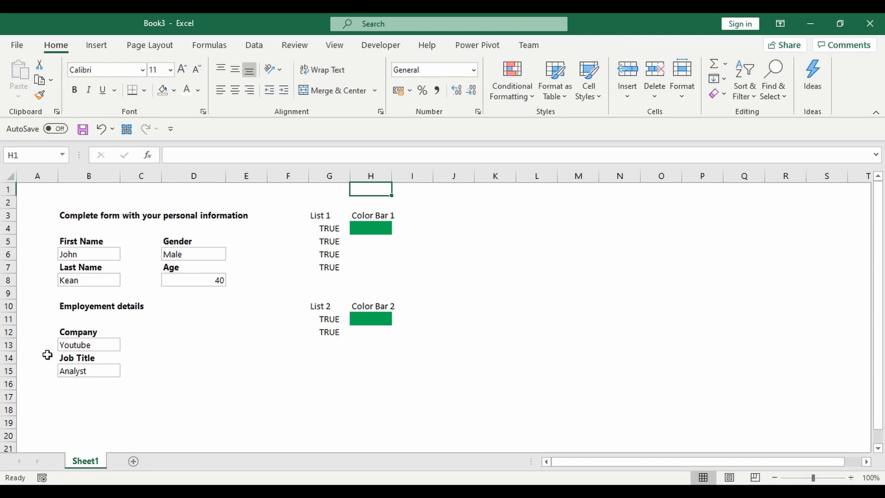
Step: Clear the Color Bar 2 heading and its coloured cell by filling the blank cell H9 down to H12
{"action": "left_click", "coordinate": [369, 294]}
{"action": "left_click_drag", "start_coordinate": [392, 300], "coordinate": [397, 340]}
{"action": "left_click", "coordinate": [367, 255]}
Step: Extend the AND test in H4's Color Bar 1 formula to include G11 and G12, giving =IF(AND(G4,G5,G6,G7,G11,G12)=TRUE,1,0)
{"action": "left_click", "coordinate": [367, 224]}
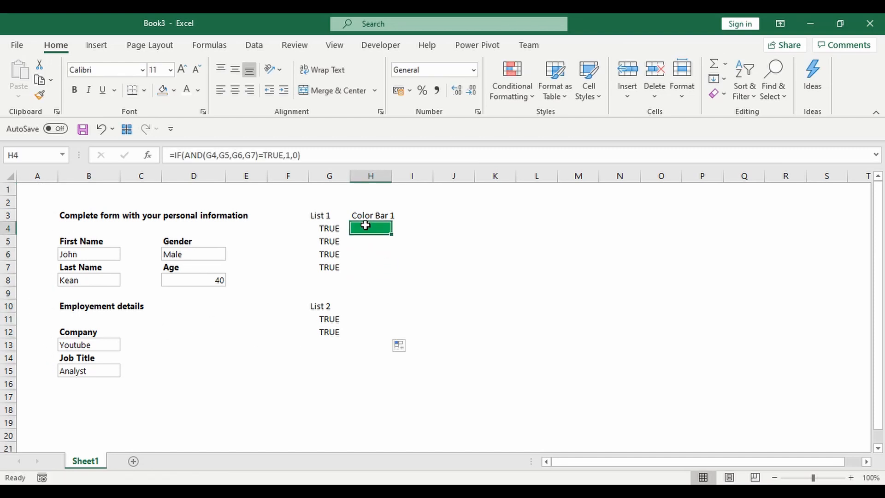
{"action": "double_click", "coordinate": [368, 225]}
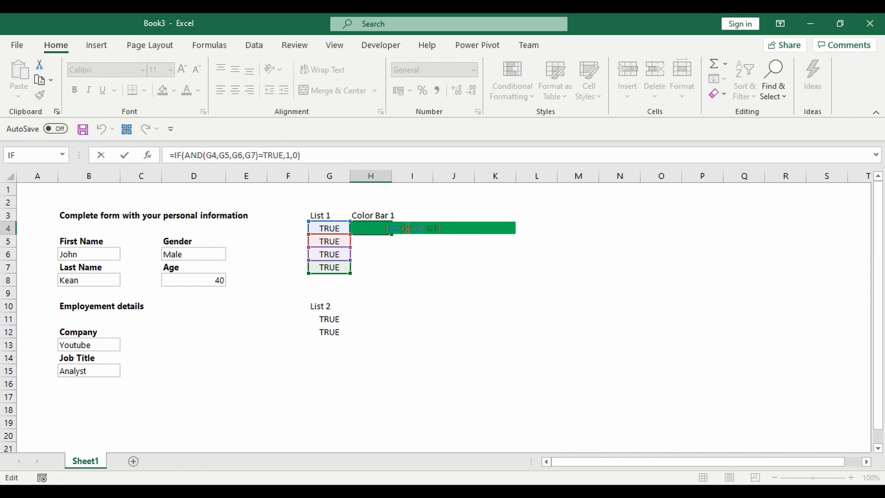
{"action": "double_click", "coordinate": [287, 156]}
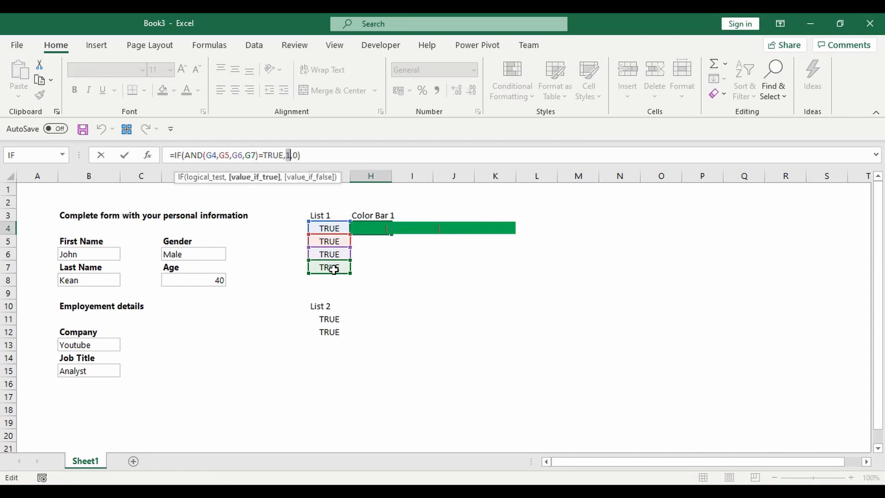
{"action": "left_click_drag", "start_coordinate": [293, 155], "coordinate": [298, 156]}
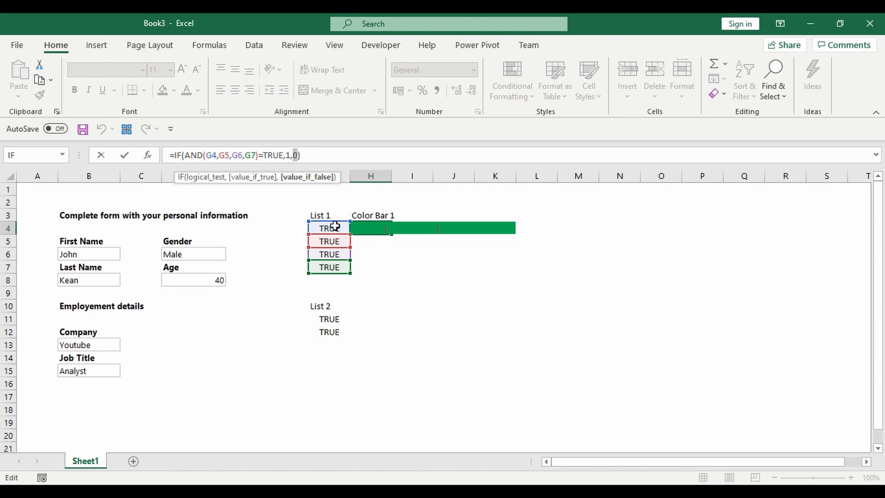
{"action": "left_click", "coordinate": [254, 156]}
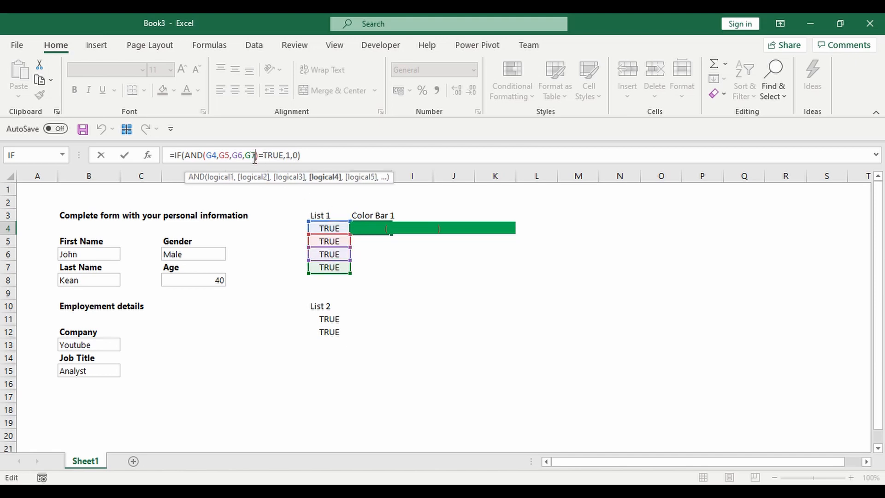
{"action": "type", "text": ","}
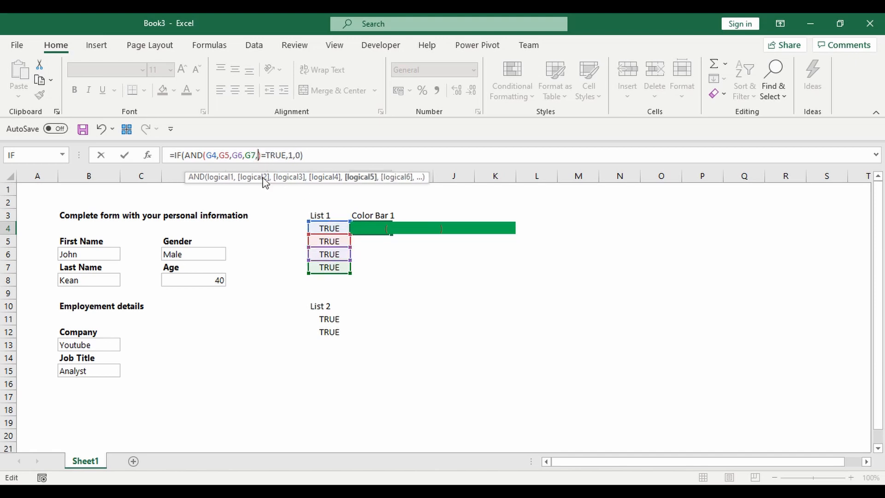
{"action": "left_click", "coordinate": [325, 318]}
{"action": "type", "text": ","}
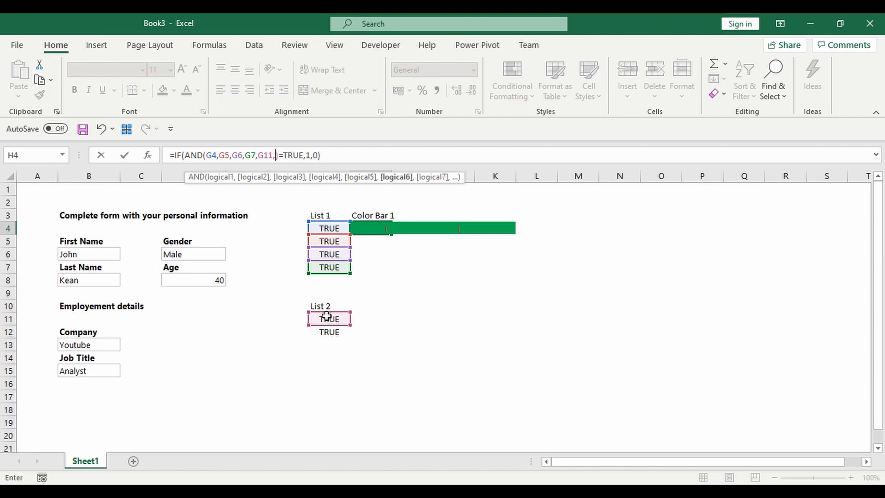
{"action": "left_click", "coordinate": [327, 332]}
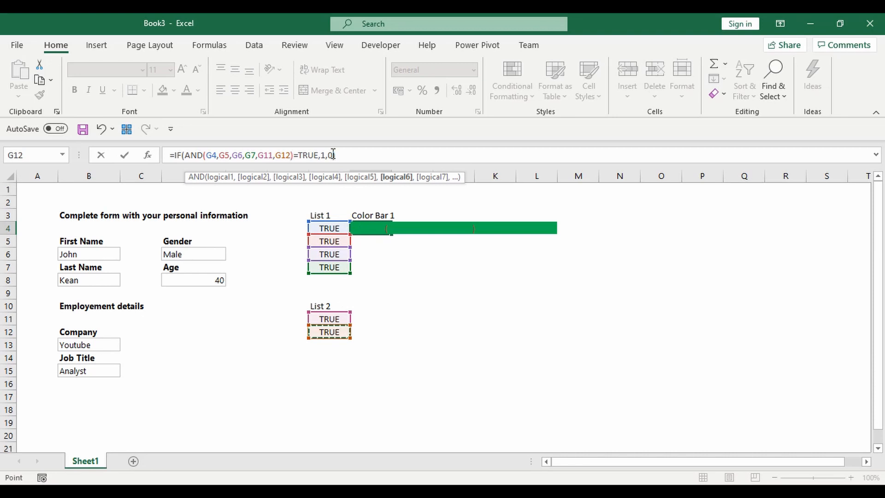
{"action": "key", "text": "Return"}
{"action": "key", "text": "Up"}
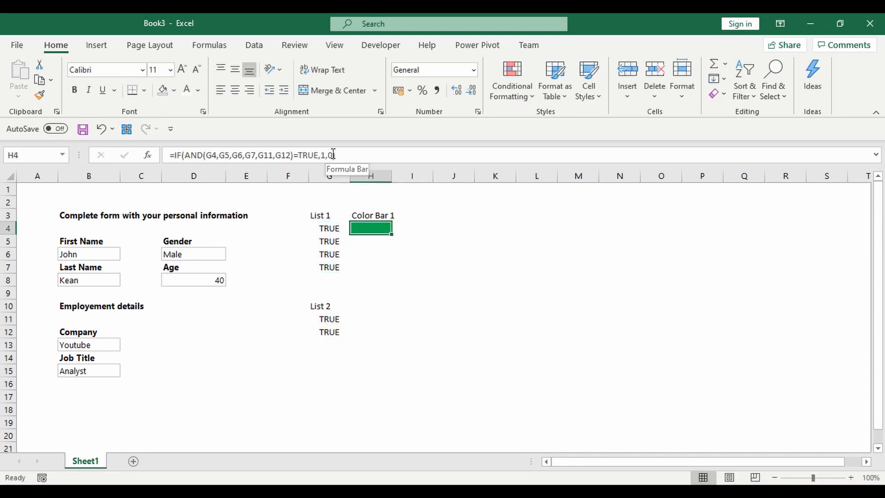
Step: Clear the company entry in B13 to test the colour indicator, and undo the deletion
{"action": "left_click", "coordinate": [83, 339]}
{"action": "key", "text": "Delete"}
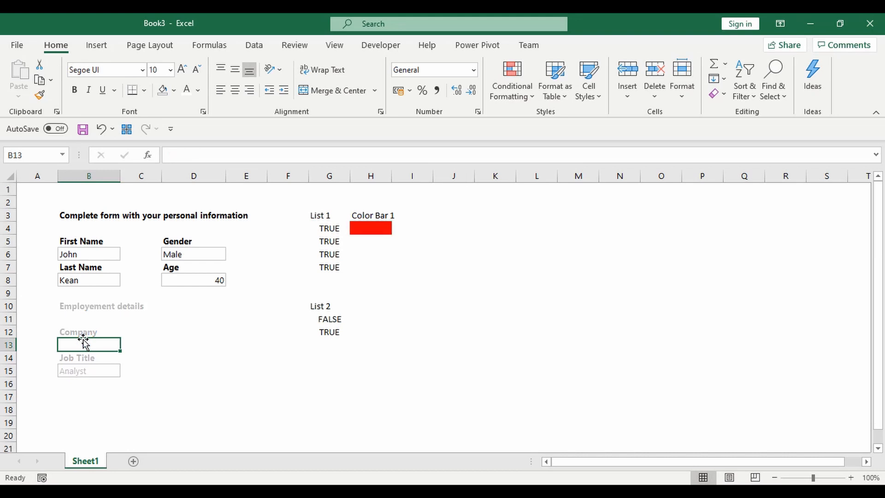
{"action": "key", "text": "ctrl+z"}
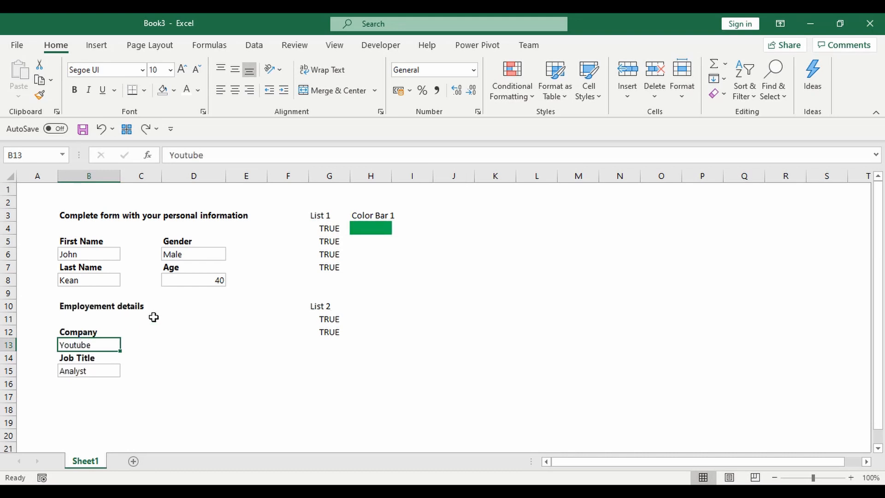
Step: Insert two new columns before column A and narrow columns B and C beside the form
{"action": "left_click", "coordinate": [44, 213]}
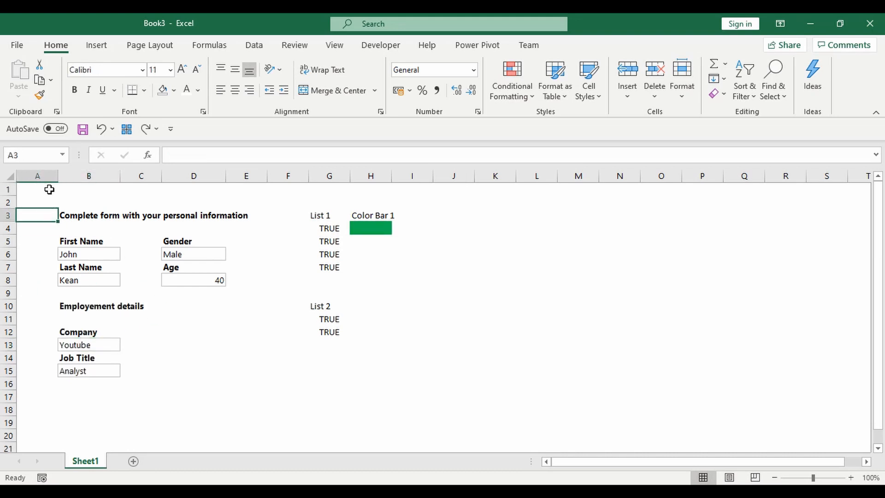
{"action": "left_click", "coordinate": [37, 175]}
{"action": "right_click", "coordinate": [47, 177]}
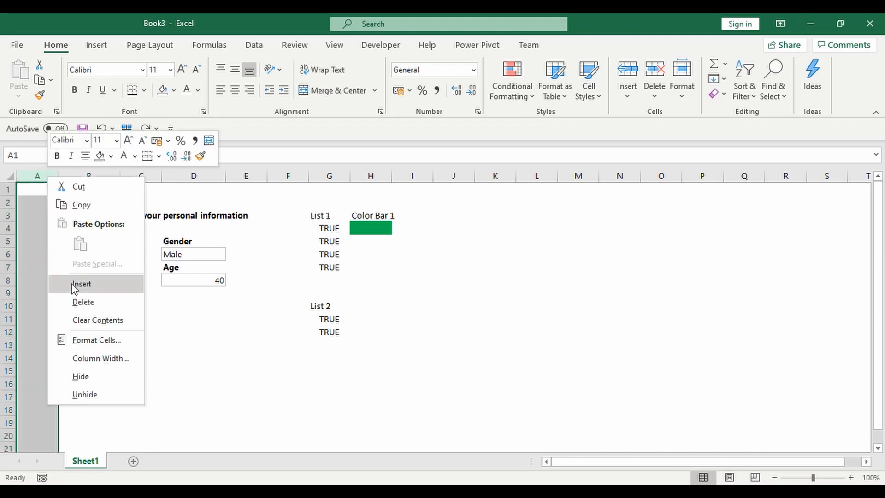
{"action": "left_click", "coordinate": [78, 283]}
{"action": "right_click", "coordinate": [44, 181]}
{"action": "left_click", "coordinate": [76, 283]}
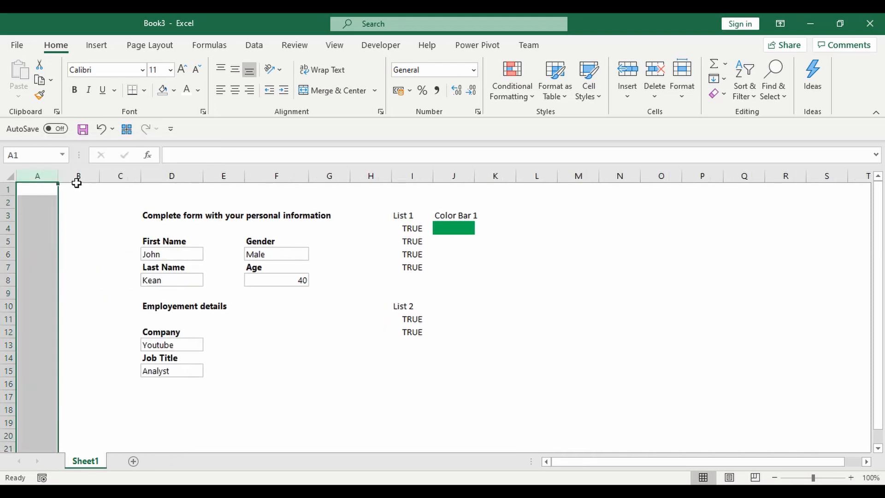
{"action": "left_click_drag", "start_coordinate": [140, 176], "coordinate": [81, 183]}
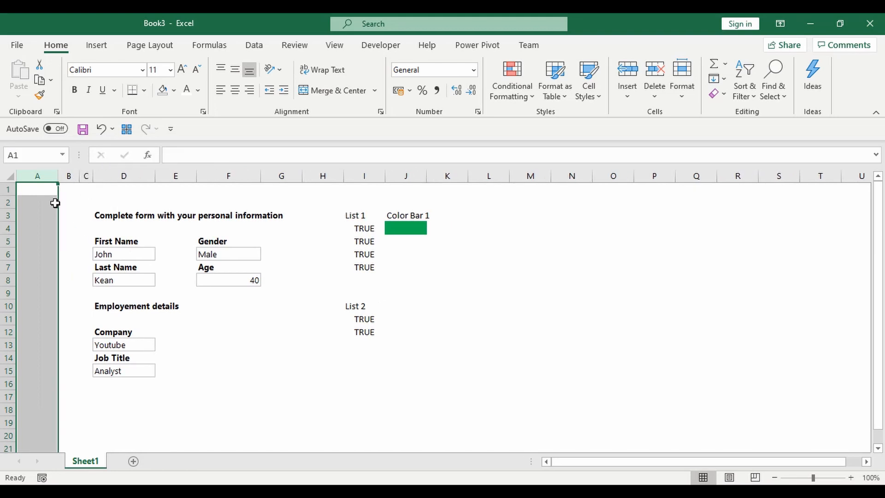
Step: Insert the heavy tick emoji in cell B3, beside the form's title
{"action": "left_click", "coordinate": [64, 215]}
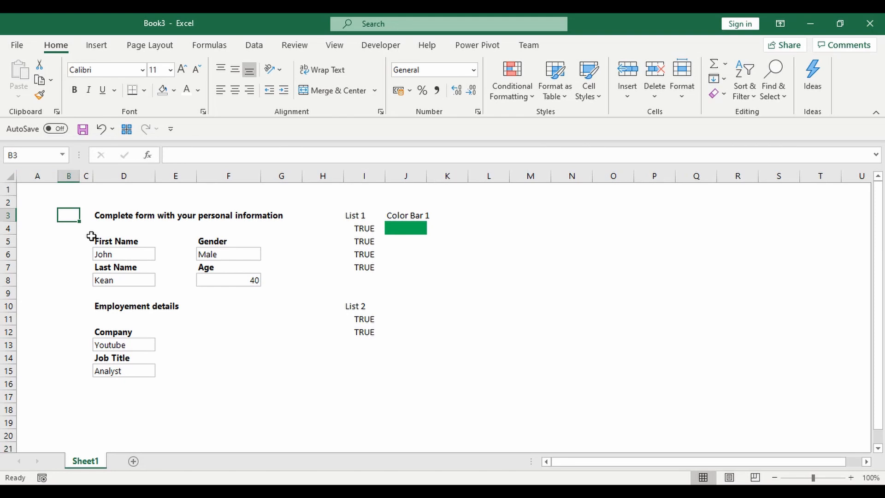
{"action": "key", "text": "super+period"}
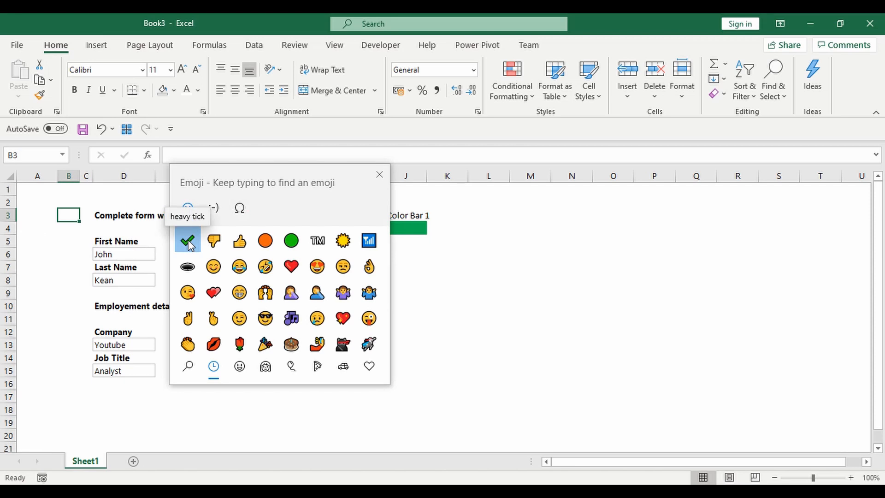
{"action": "type", "text": "heavy tic"}
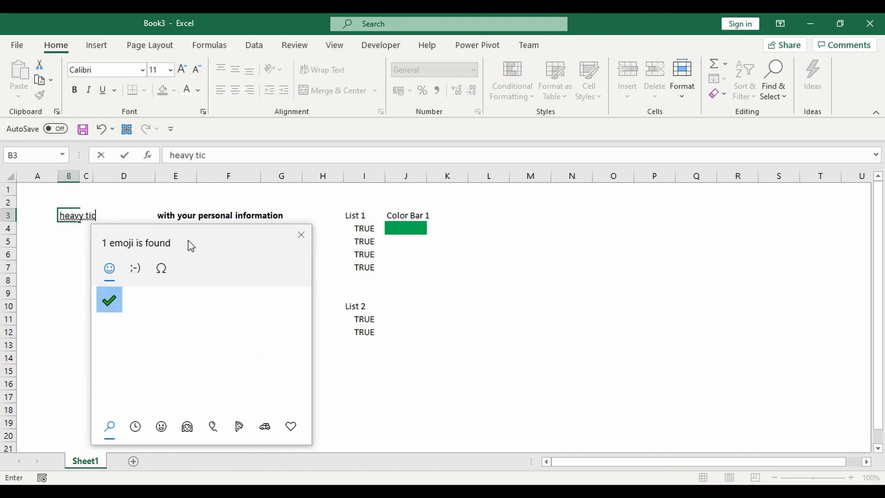
{"action": "left_click", "coordinate": [111, 303]}
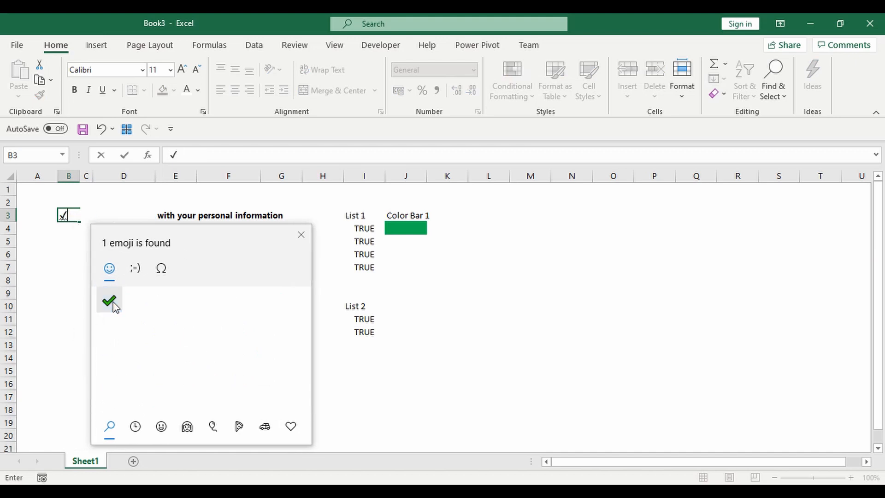
{"action": "left_click", "coordinate": [301, 236]}
{"action": "left_click", "coordinate": [67, 231]}
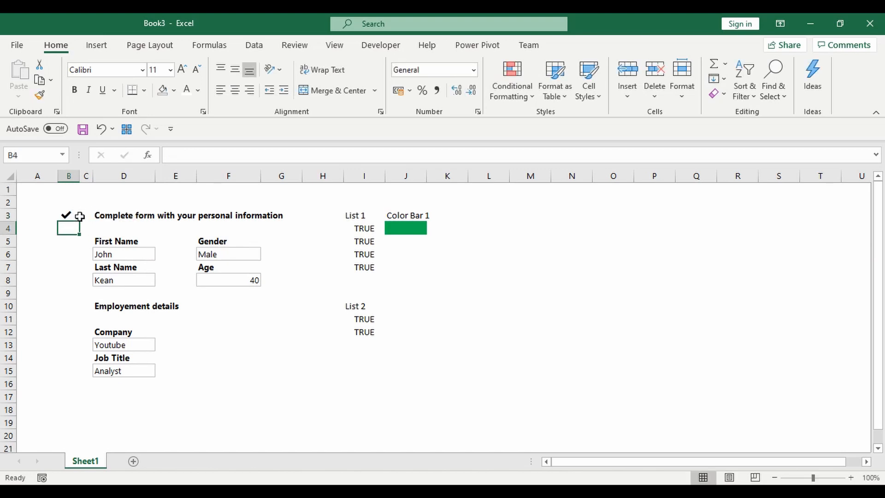
Step: Create a formula-based conditional formatting rule for B3:B16 with the condition =IF($J$4=1,TRUE,FALSE)
{"action": "left_click_drag", "start_coordinate": [68, 214], "coordinate": [67, 383]}
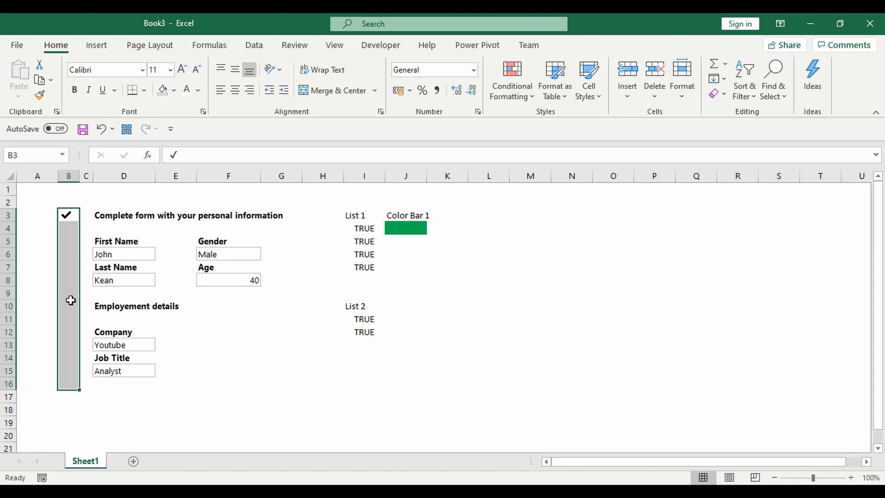
{"action": "left_click", "coordinate": [519, 98]}
{"action": "left_click", "coordinate": [561, 315]}
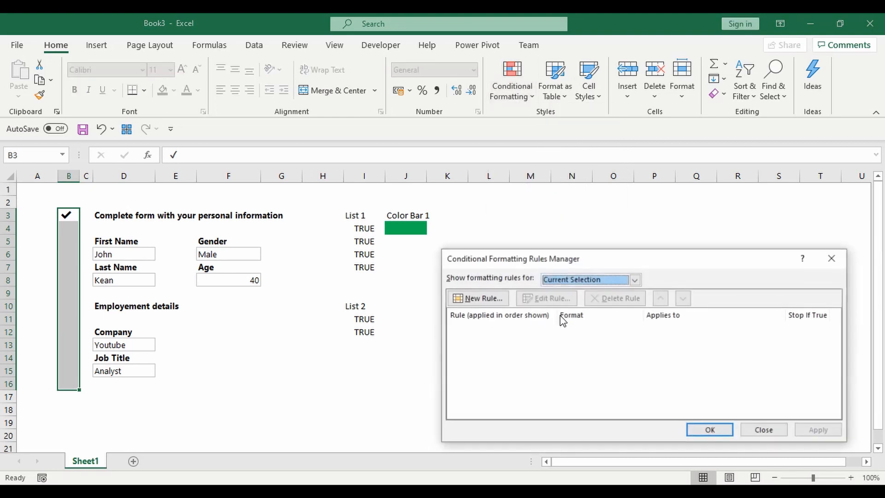
{"action": "left_click", "coordinate": [475, 299]}
{"action": "left_click", "coordinate": [493, 316]}
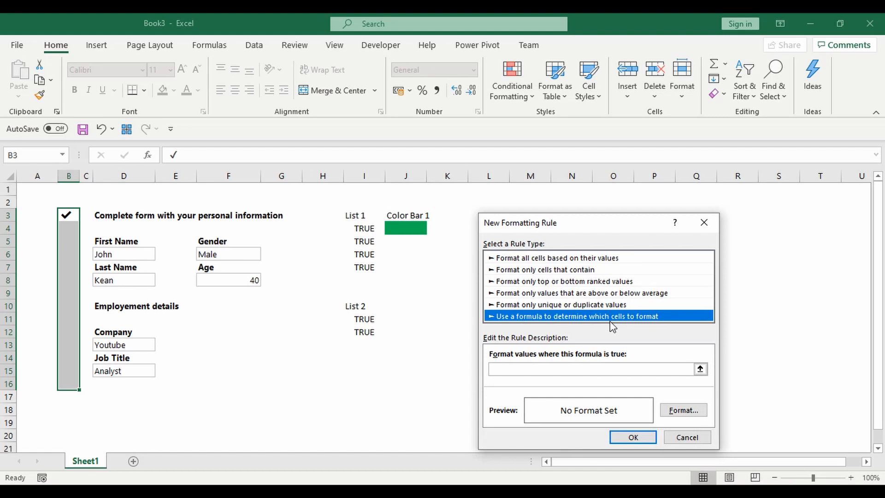
{"action": "left_click", "coordinate": [582, 370]}
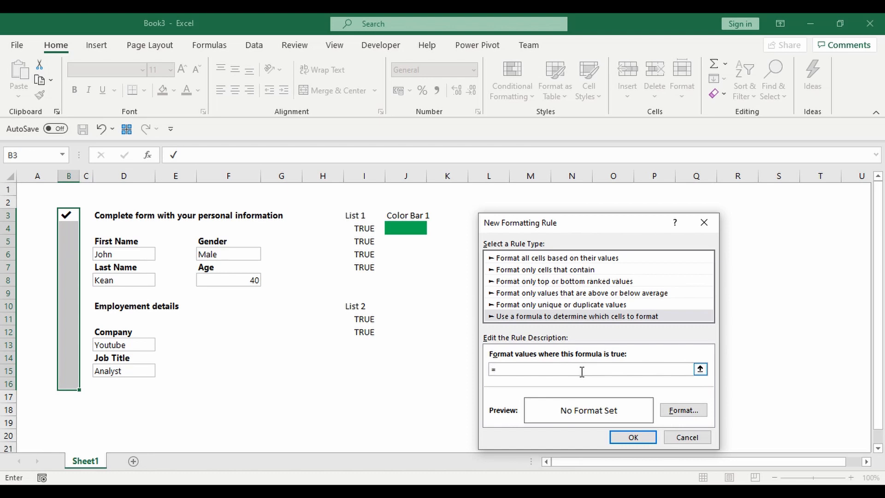
{"action": "type", "text": "=IF("}
{"action": "left_click", "coordinate": [415, 229]}
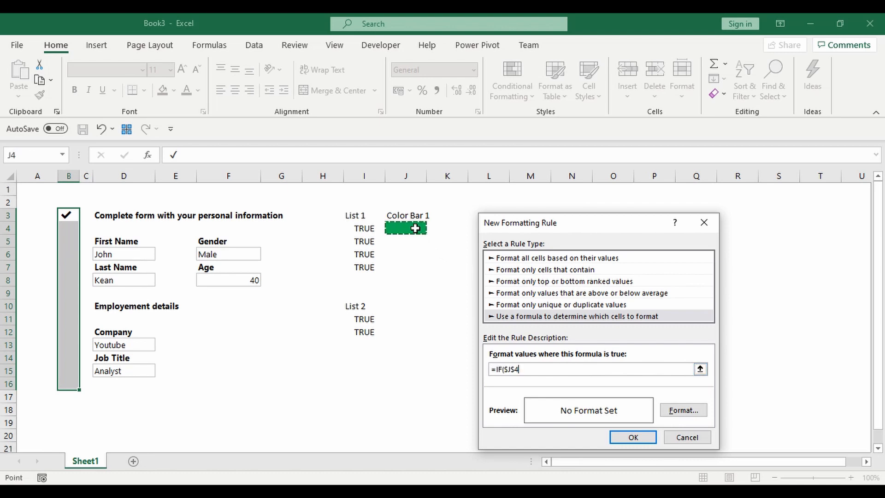
{"action": "type", "text": "=1,TRUE,FALSE"}
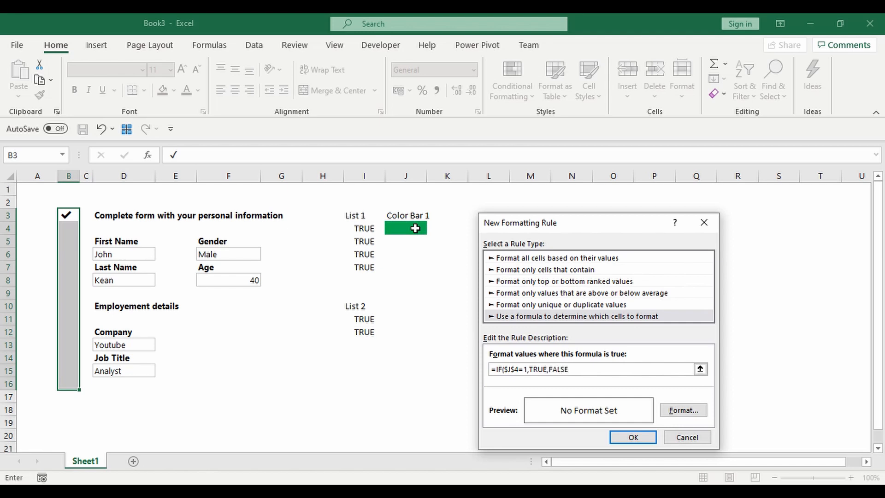
Step: Give the B3:B16 rule a green fill and a white font, and apply it
{"action": "left_click", "coordinate": [687, 410]}
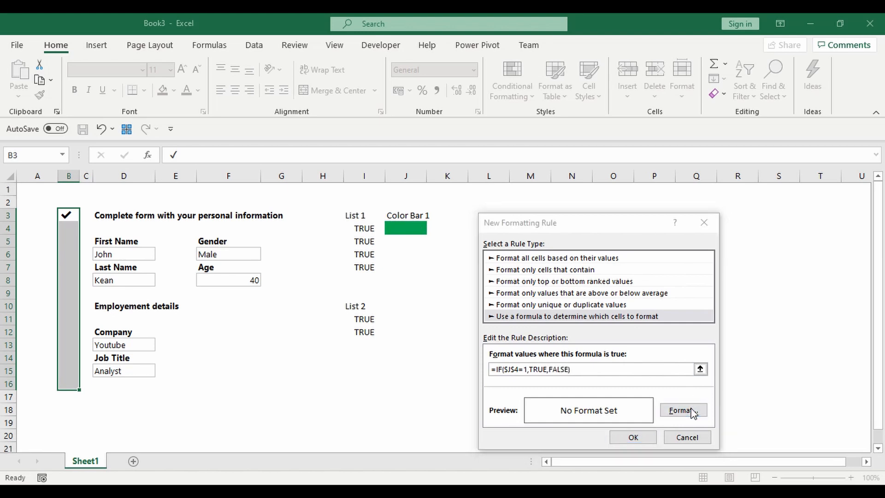
{"action": "left_click", "coordinate": [558, 304]}
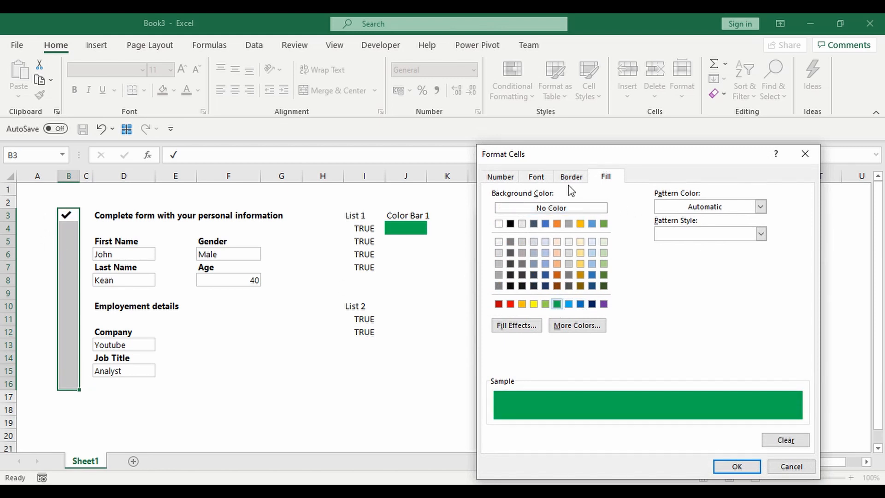
{"action": "left_click", "coordinate": [536, 177]}
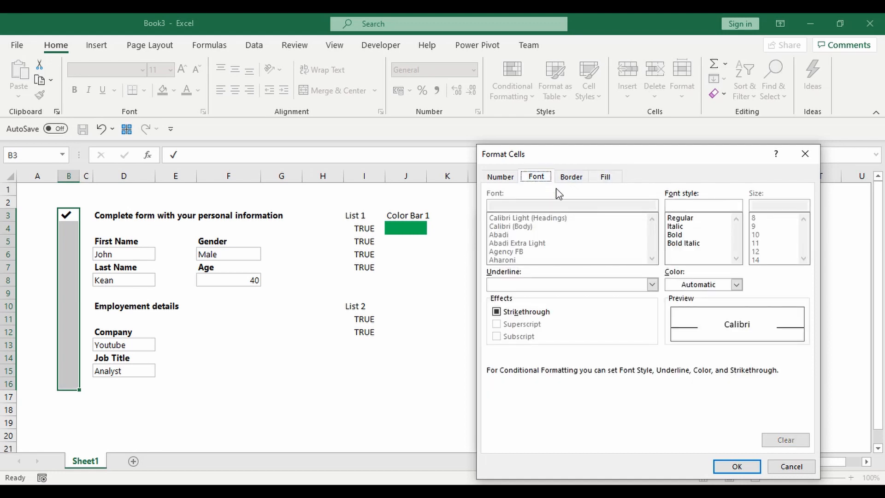
{"action": "left_click", "coordinate": [729, 285]}
{"action": "left_click", "coordinate": [672, 338]}
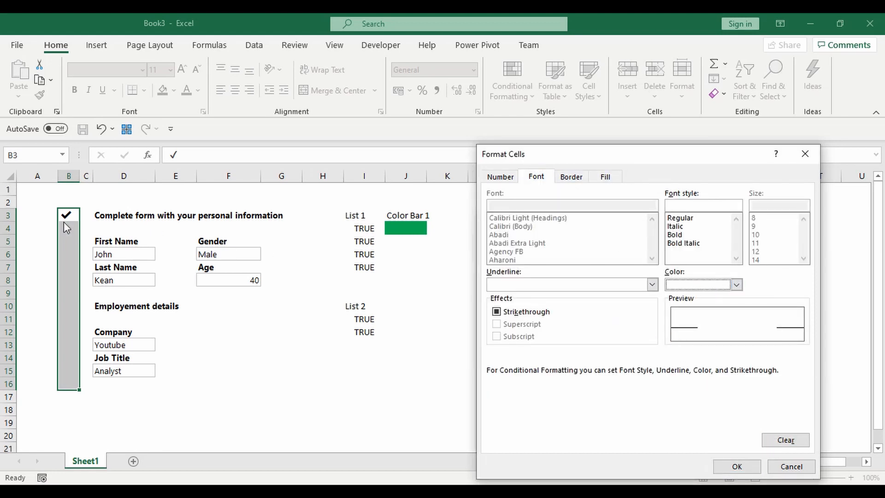
{"action": "left_click", "coordinate": [737, 466]}
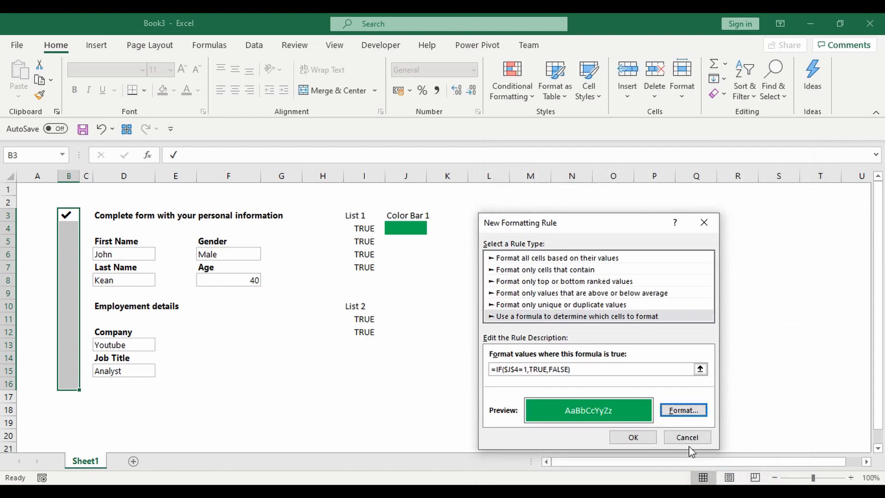
{"action": "left_click", "coordinate": [633, 438]}
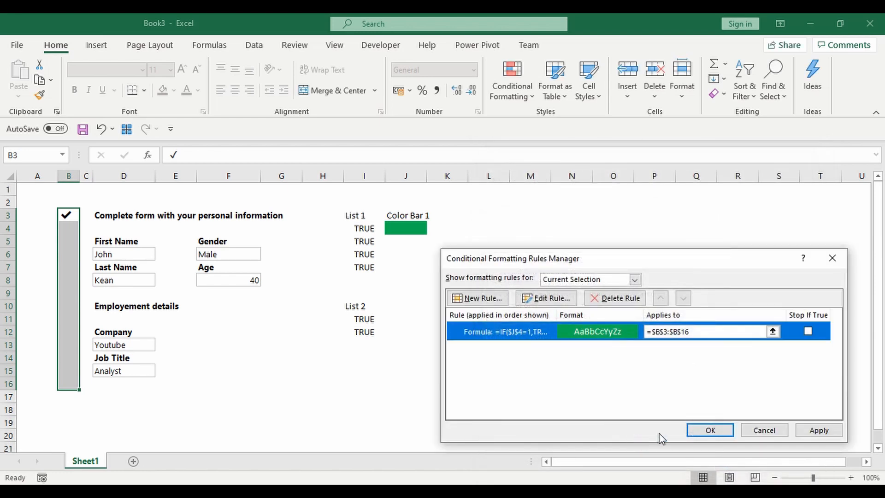
{"action": "left_click", "coordinate": [823, 435]}
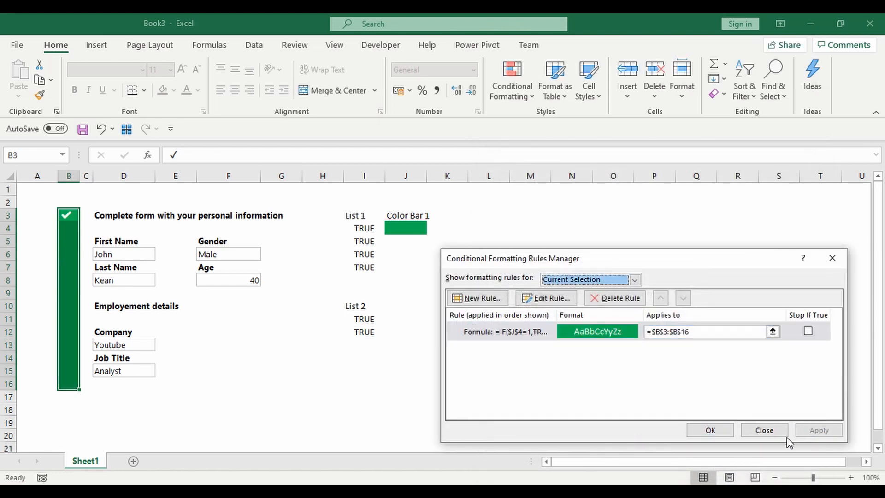
{"action": "left_click", "coordinate": [710, 430]}
{"action": "left_click", "coordinate": [103, 222]}
Step: Narrow column B slightly and reduce the font size of the tick in B3 to 10
{"action": "left_click_drag", "start_coordinate": [79, 176], "coordinate": [75, 176]}
{"action": "left_click", "coordinate": [67, 215]}
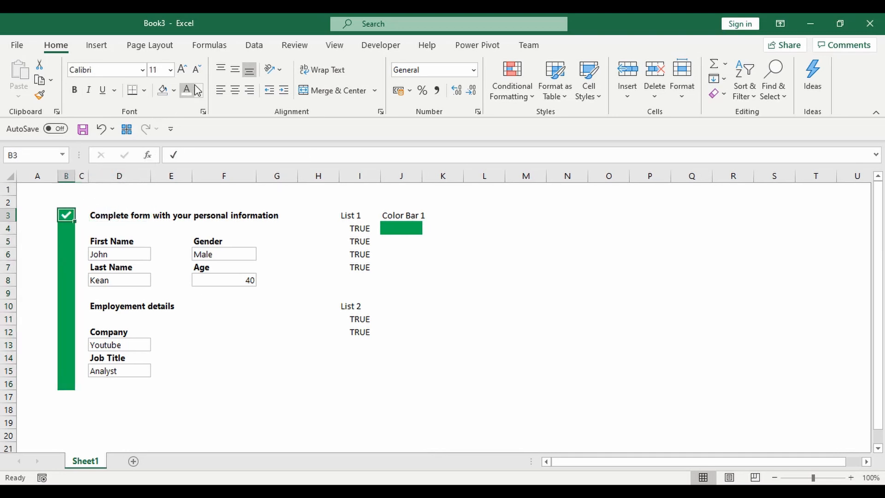
{"action": "left_click", "coordinate": [199, 71]}
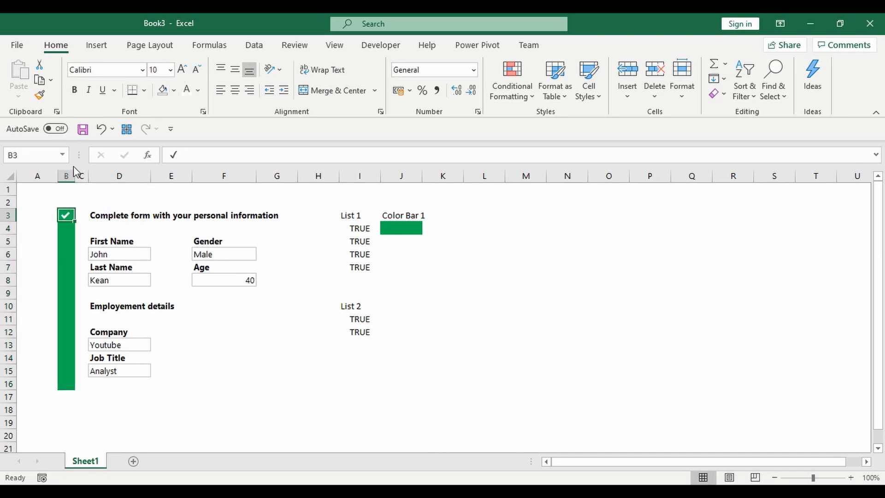
Step: Narrow column B a little further and clear the First Name entry in D6
{"action": "left_click_drag", "start_coordinate": [75, 176], "coordinate": [72, 175]}
{"action": "left_click", "coordinate": [135, 240]}
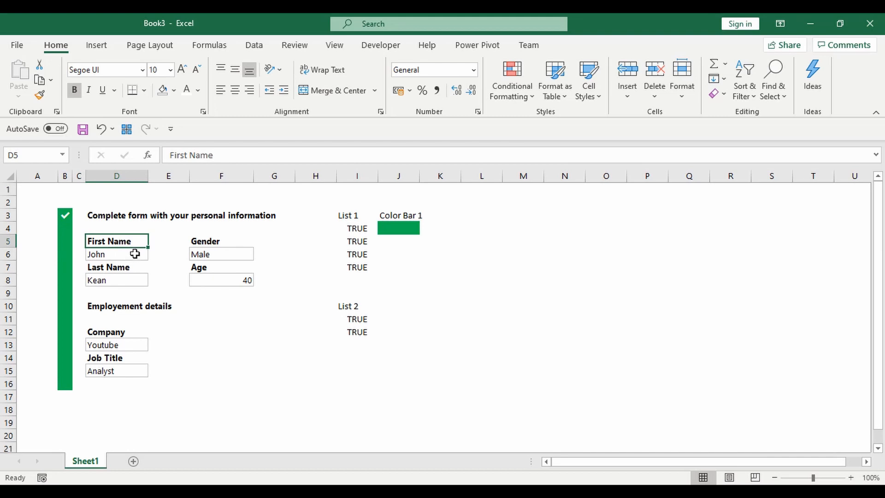
{"action": "left_click", "coordinate": [106, 257]}
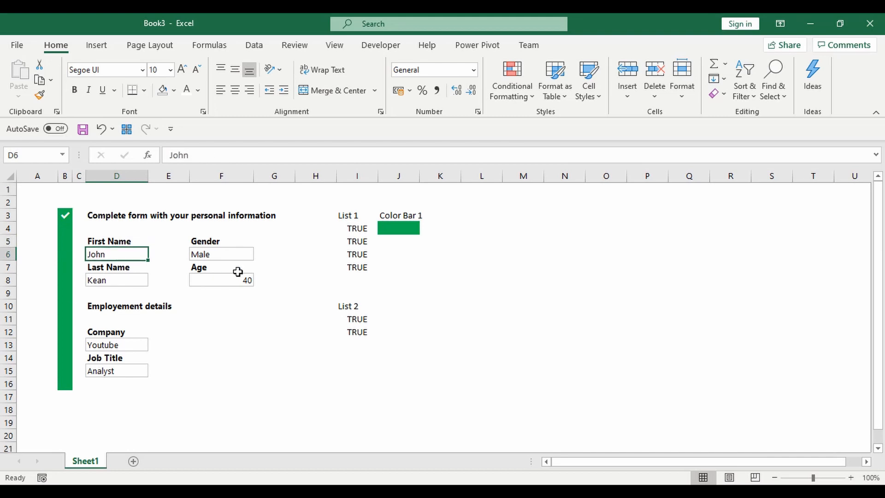
{"action": "key", "text": "Delete"}
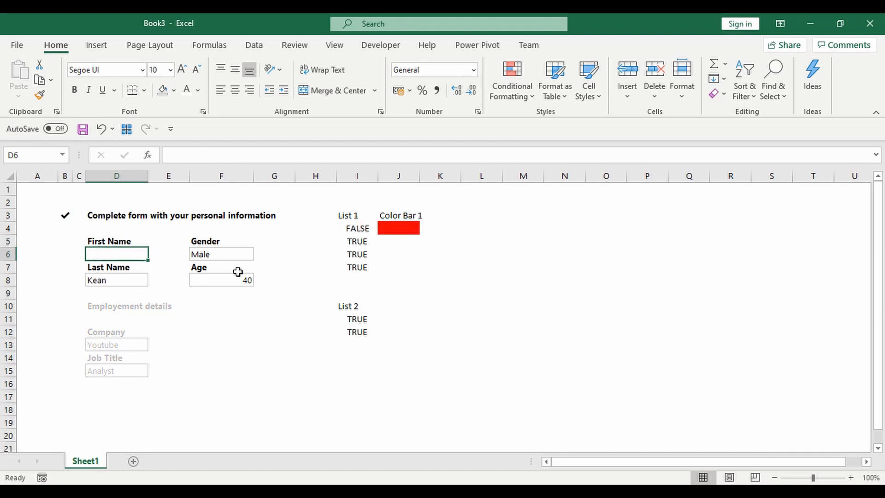
Step: Set the font colour of the tick in B3 to white and re-enter the first name in D6
{"action": "left_click", "coordinate": [63, 216]}
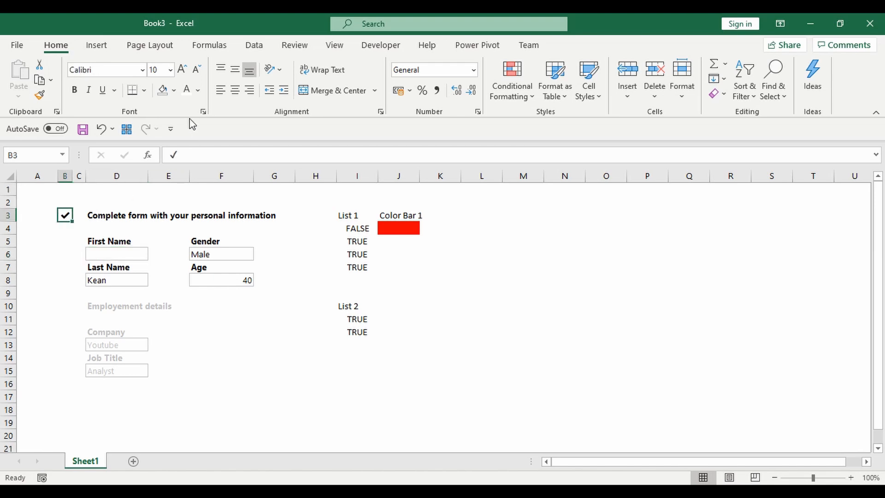
{"action": "left_click", "coordinate": [187, 89]}
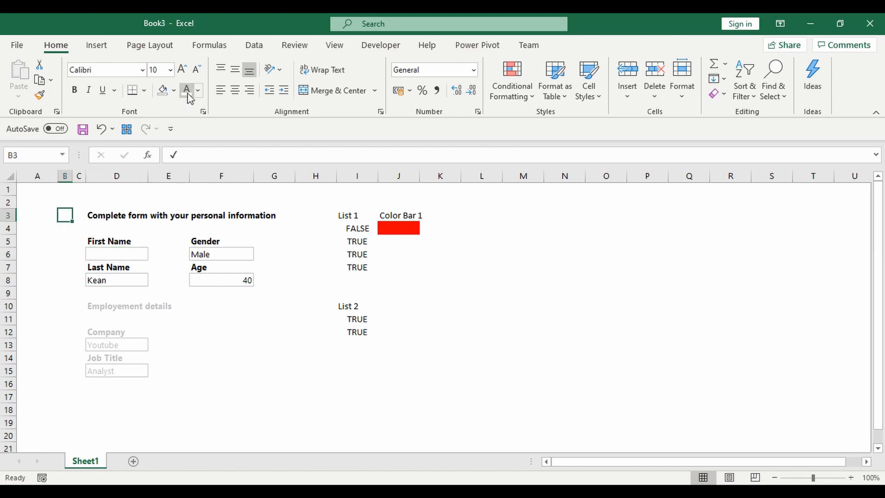
{"action": "left_click", "coordinate": [106, 254]}
{"action": "type", "text": "Jo"}
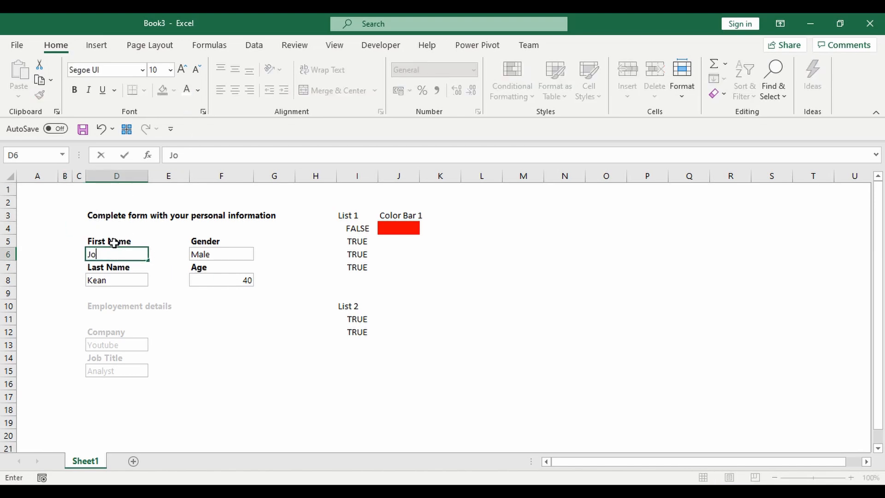
{"action": "type", "text": "hn"}
{"action": "key", "text": "Return"}
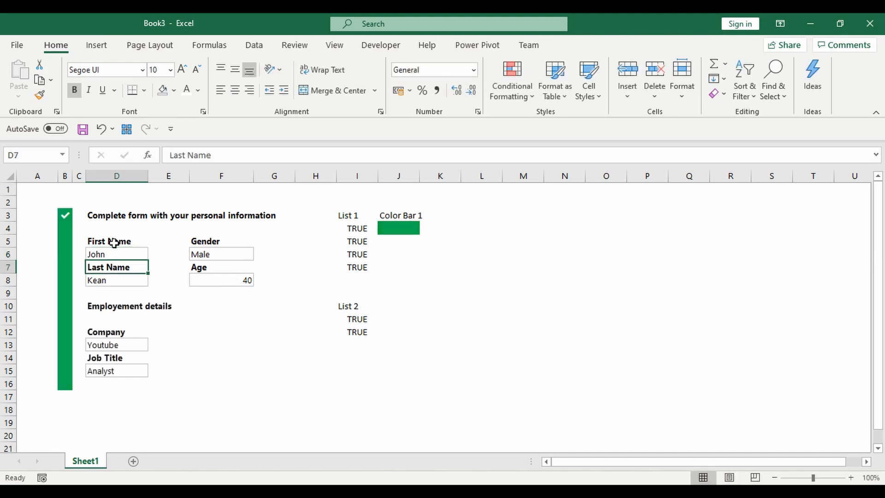